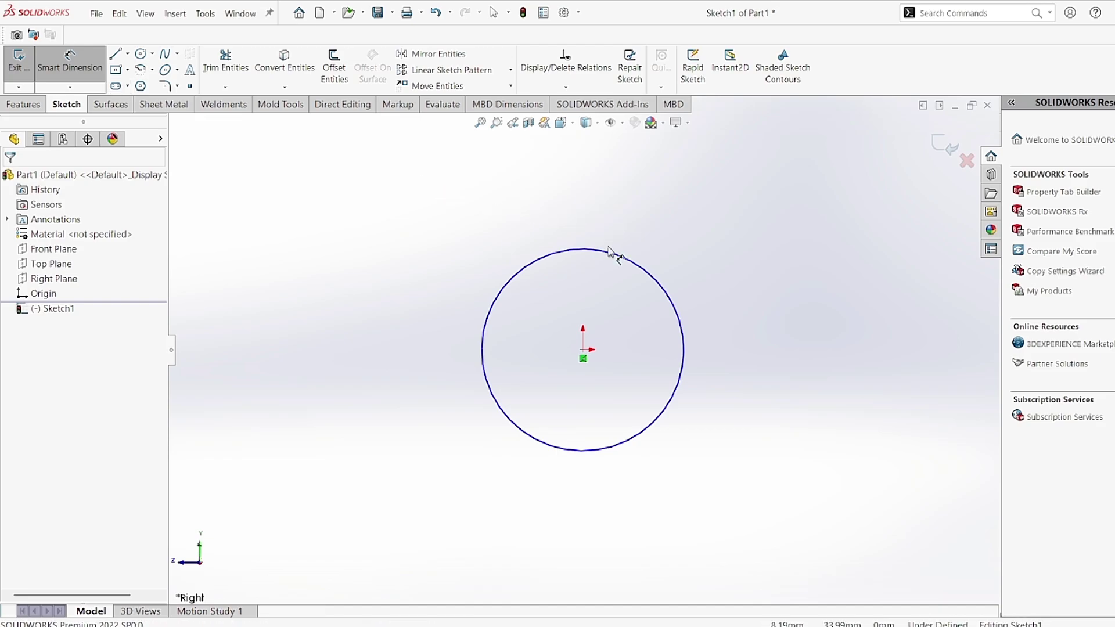
- Dimension the circle's diameter to 50 mm and exit the sketch
click(605, 255)
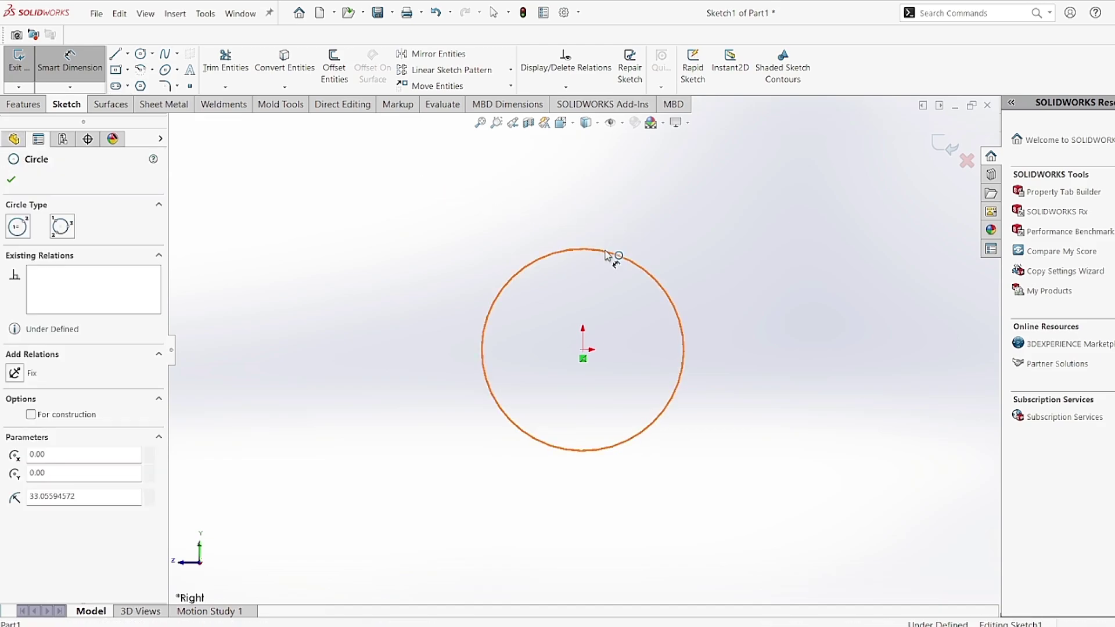
click(743, 249)
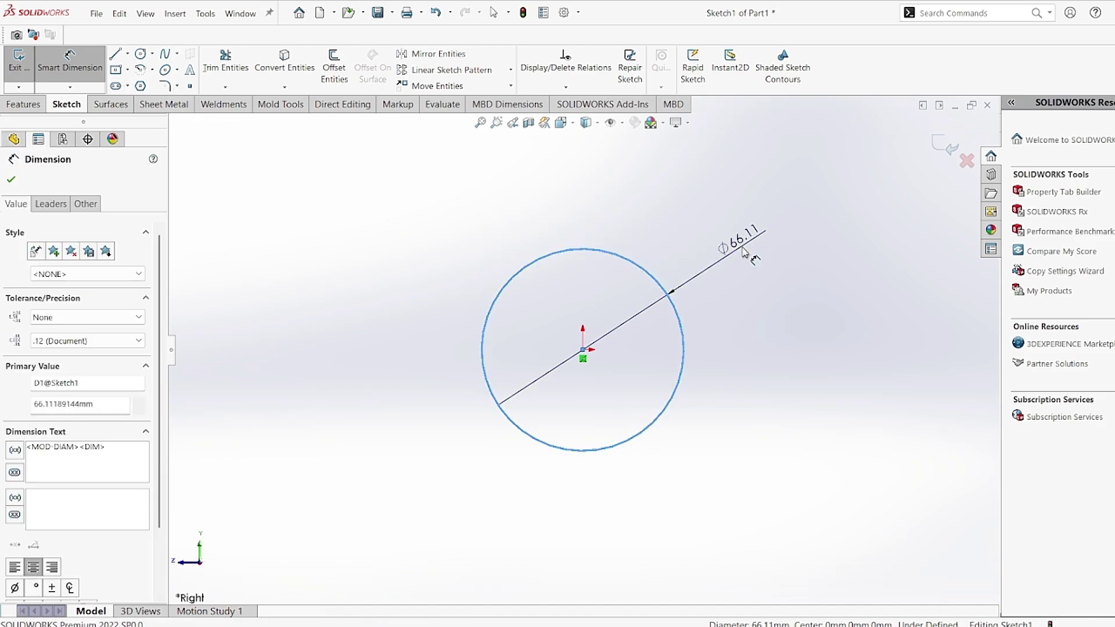
text(50)
key(Return)
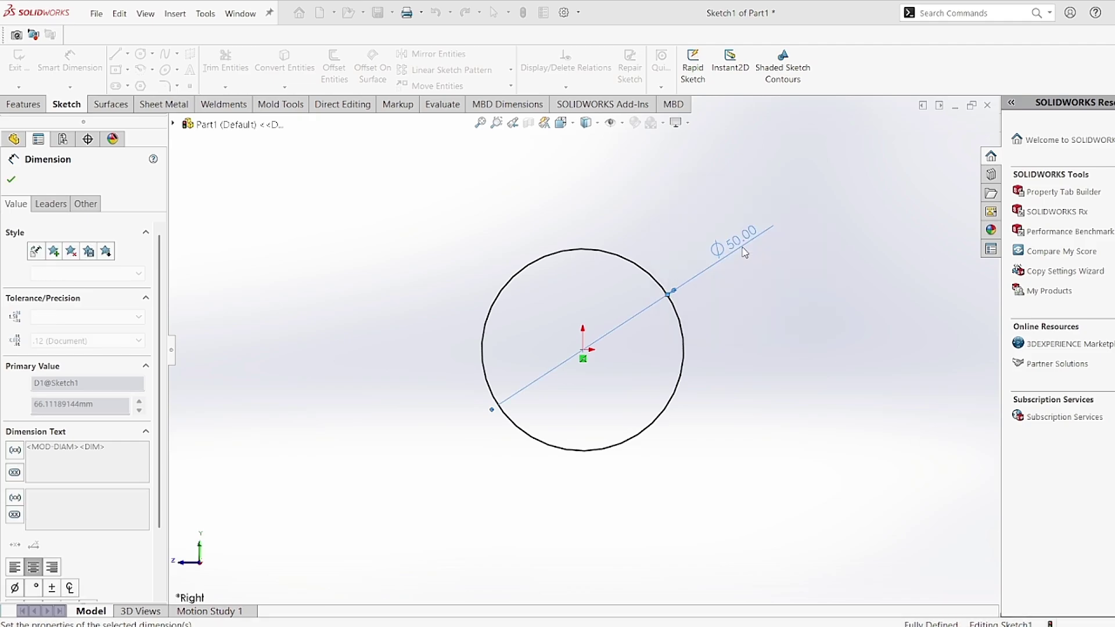
click(937, 149)
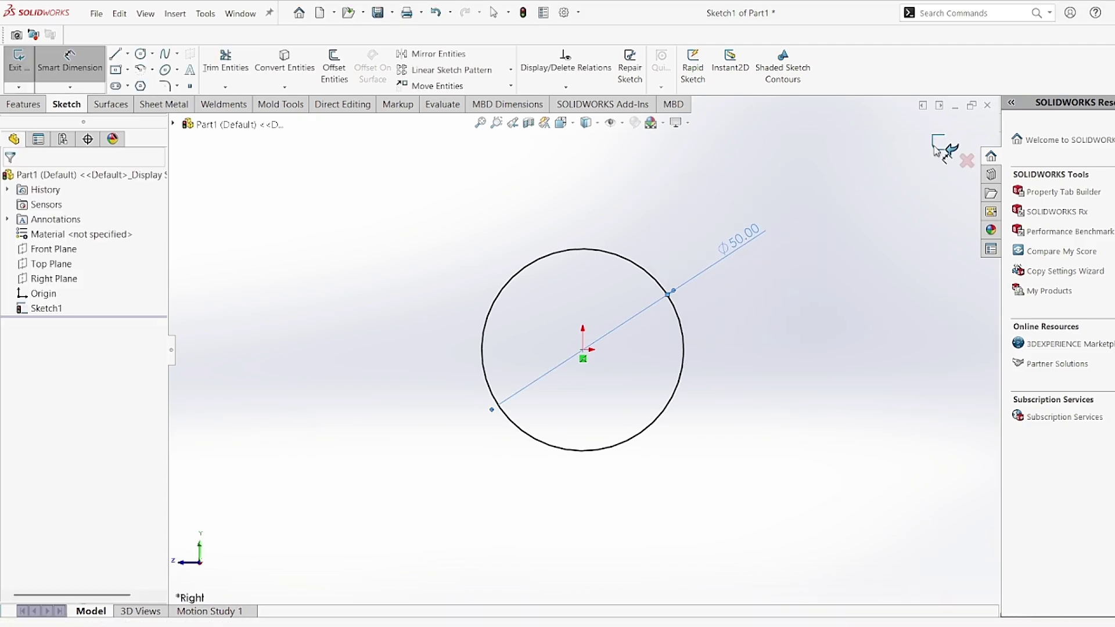
click(937, 146)
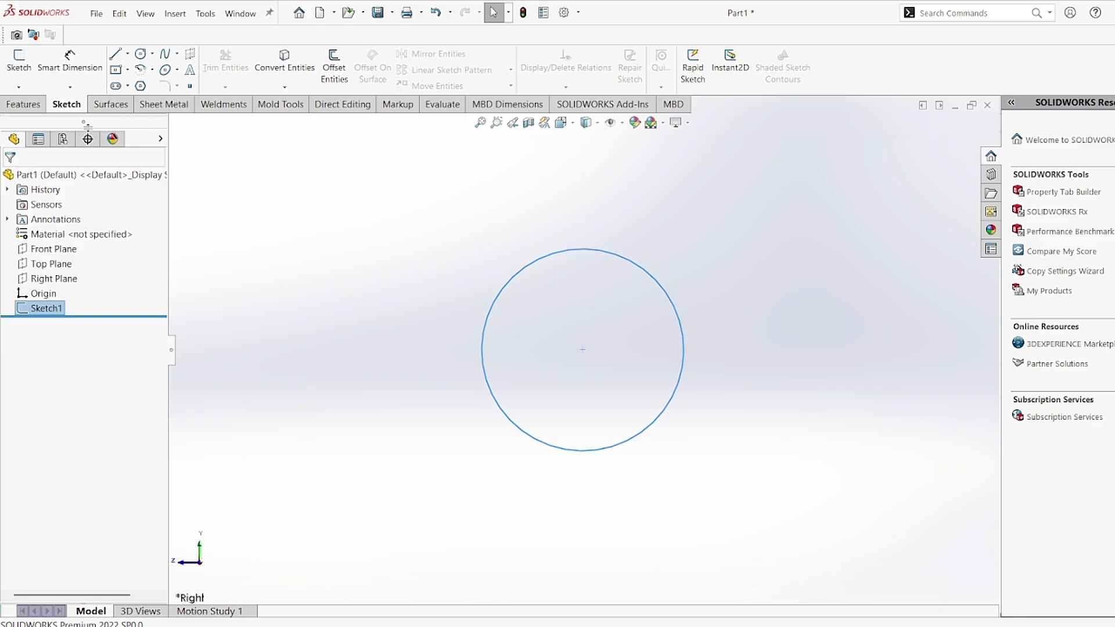
- Extrude the 50 mm circle as a blind boss 75 mm deep in the reversed direction
click(25, 104)
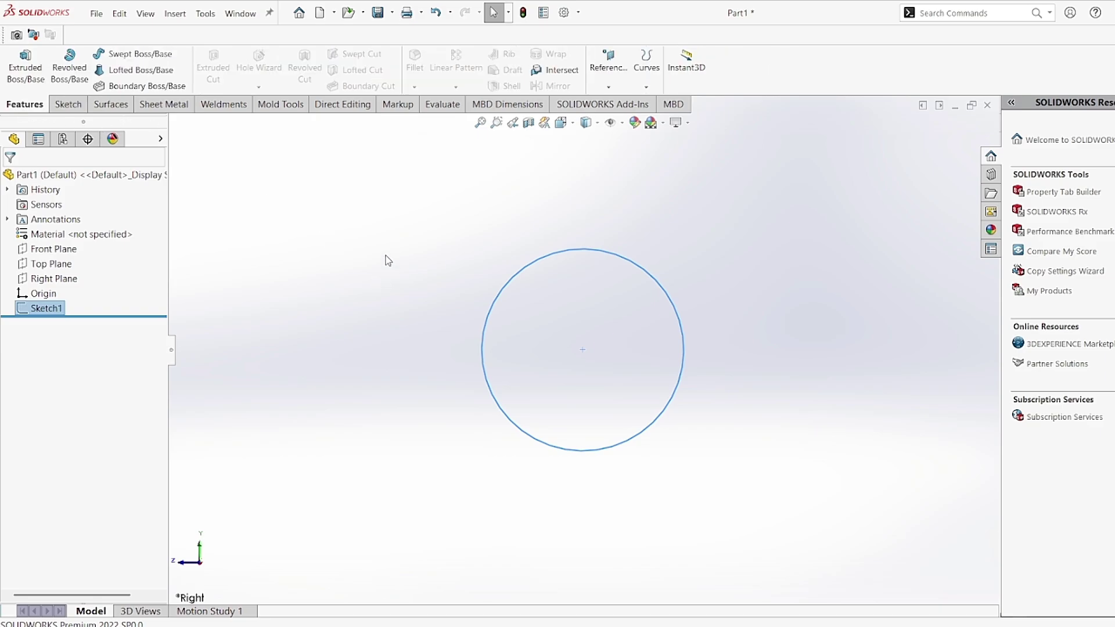
middle_drag(388, 261, 453, 291)
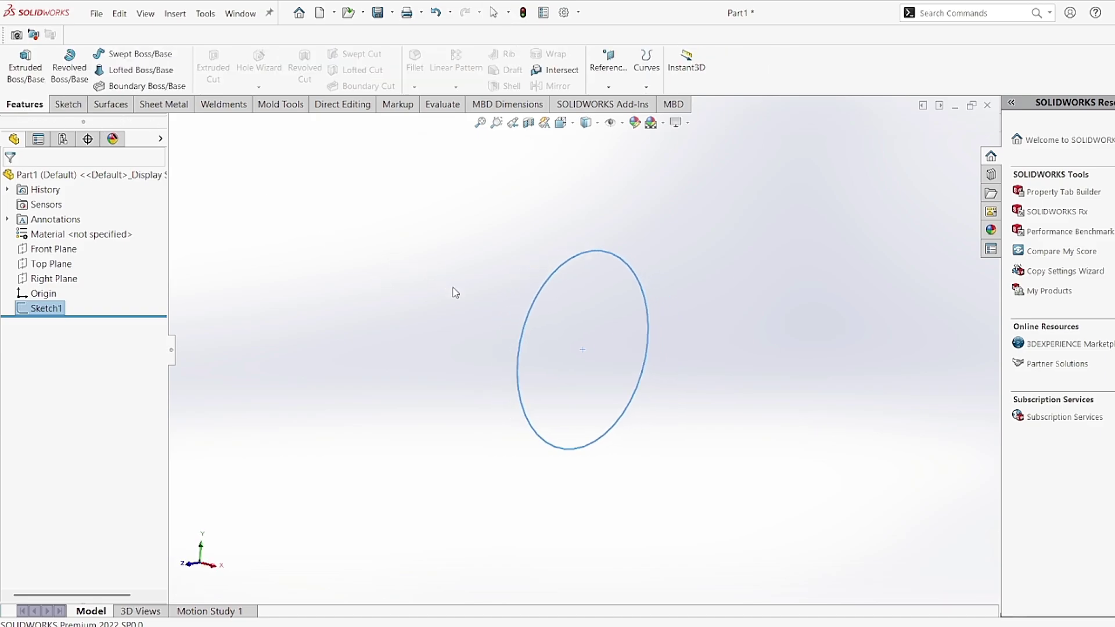
click(21, 79)
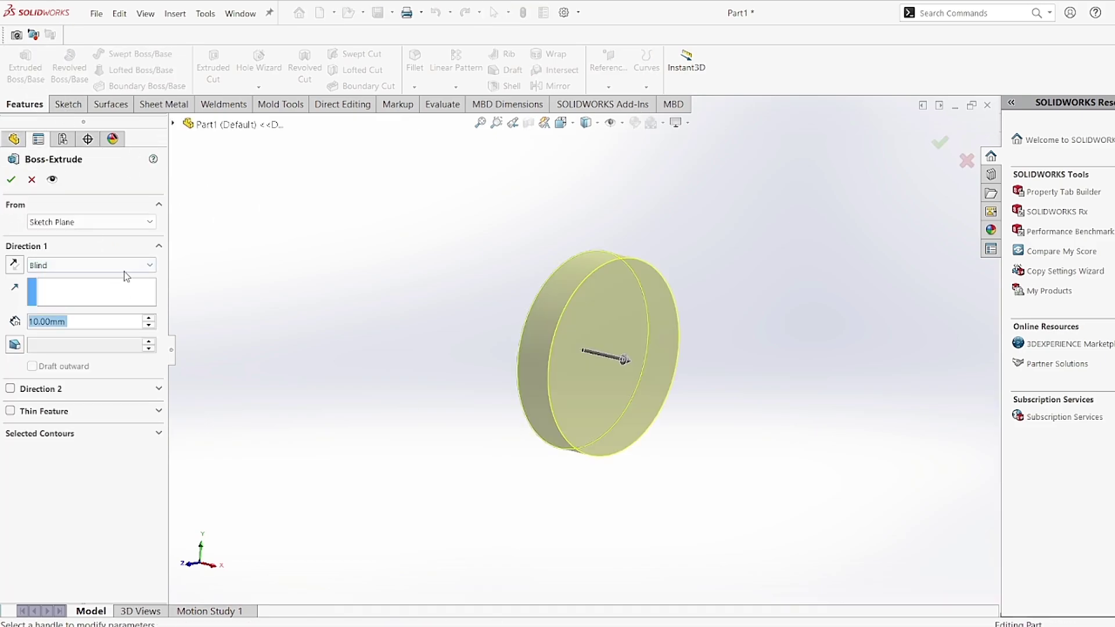
click(14, 265)
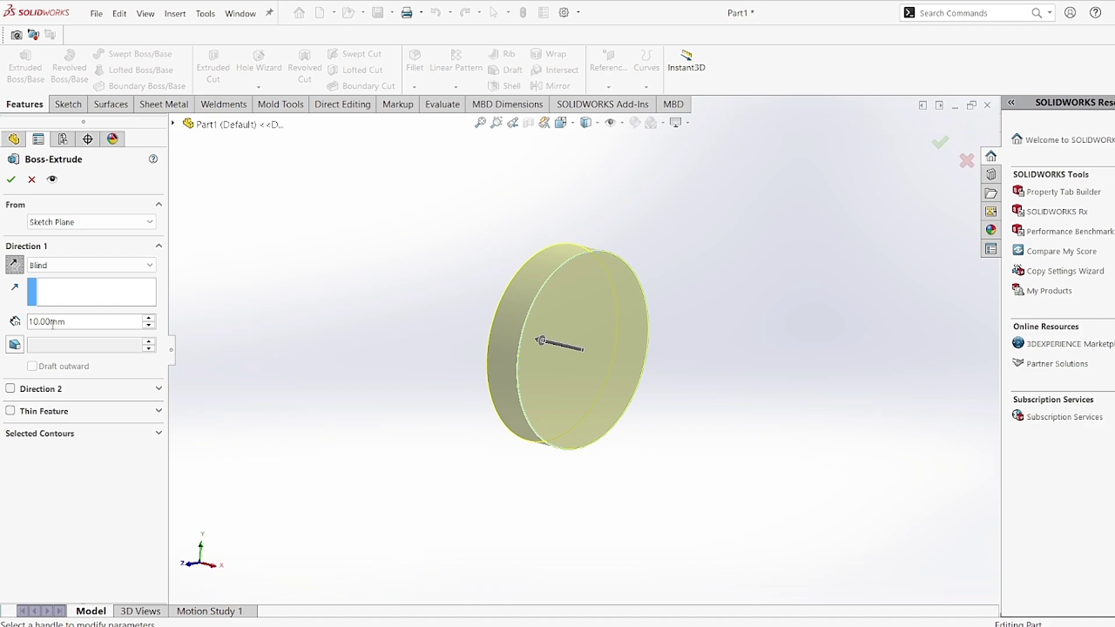
drag(49, 323, 32, 323)
text(75)
key(Return)
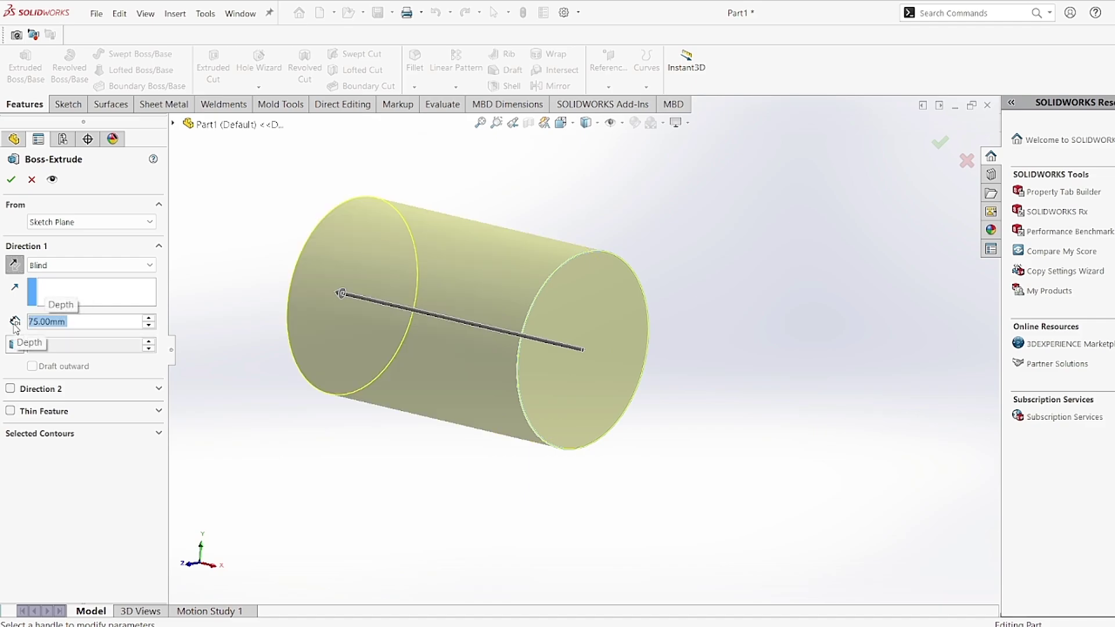
click(10, 180)
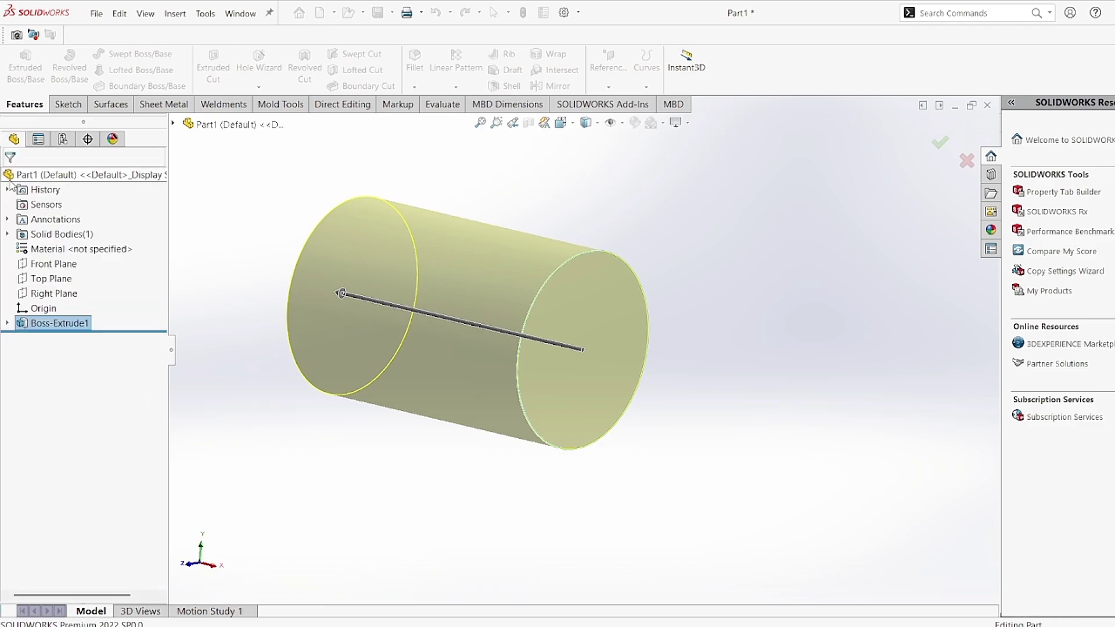
scroll(540, 339, up, 2)
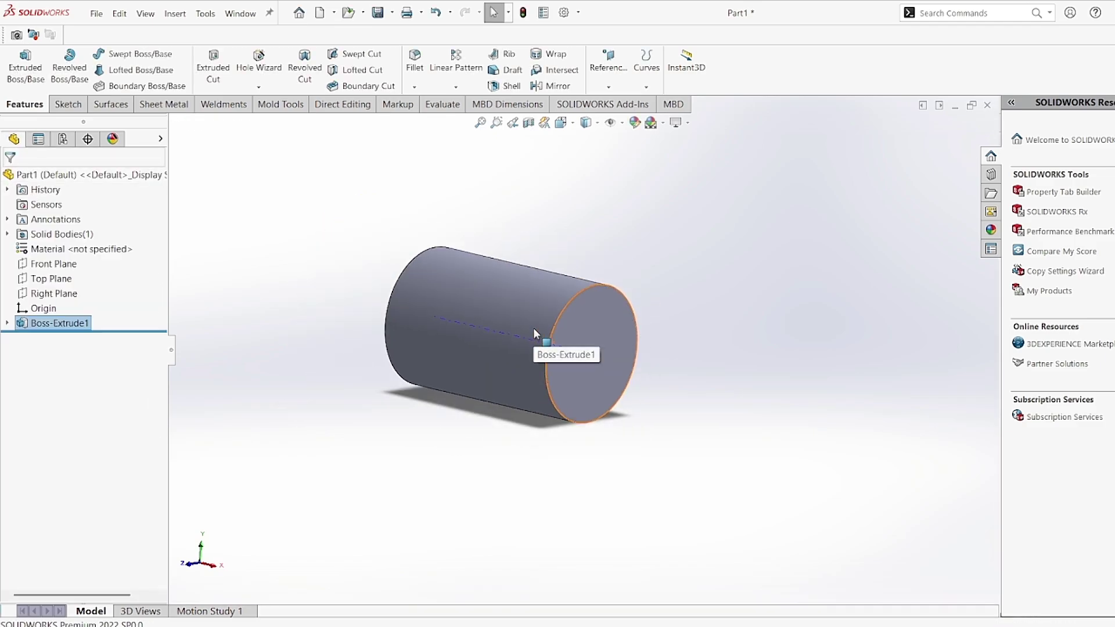
- Switch to the reference image Untitled.jpg and examine the Step 1 dimensions of the second, smaller cylinder
click(850, 626)
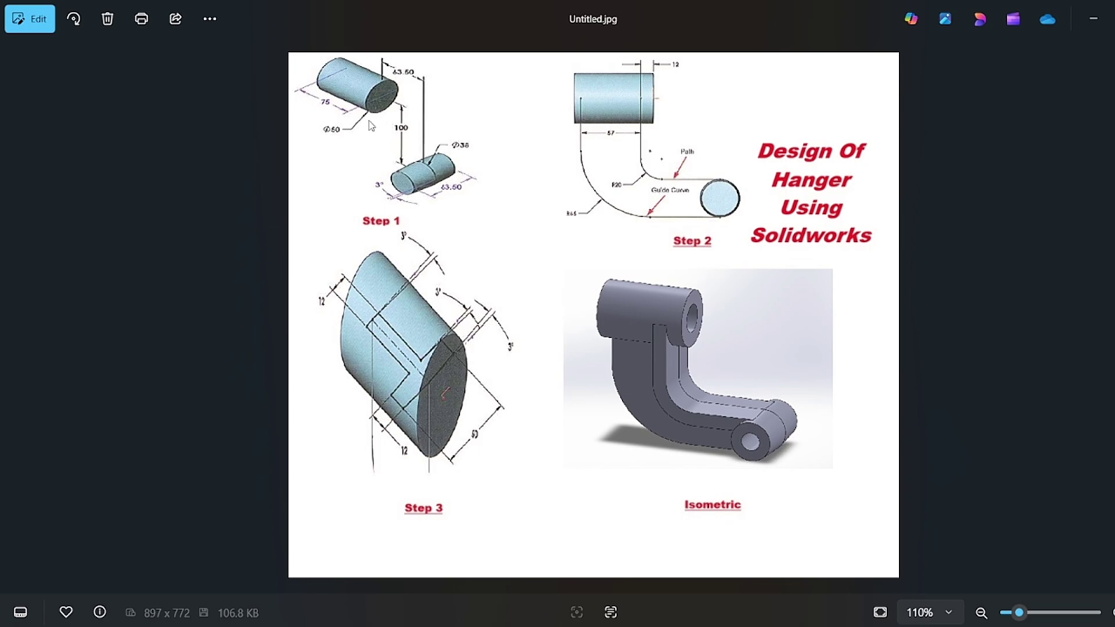
scroll(422, 179, up, 5)
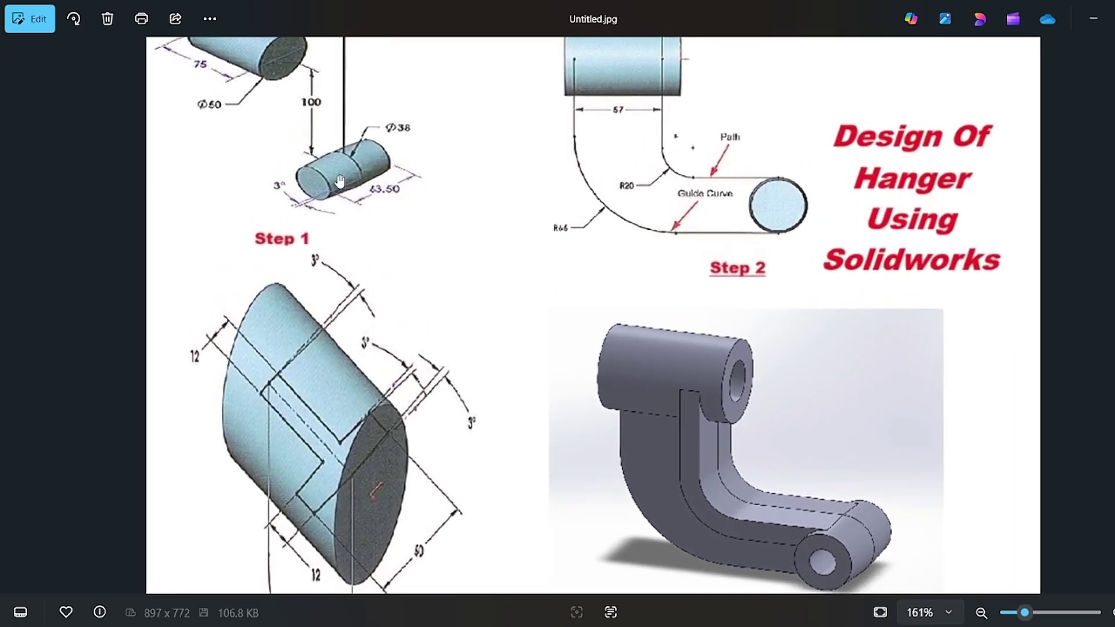
scroll(335, 182, down, 2)
scroll(338, 176, up, 2)
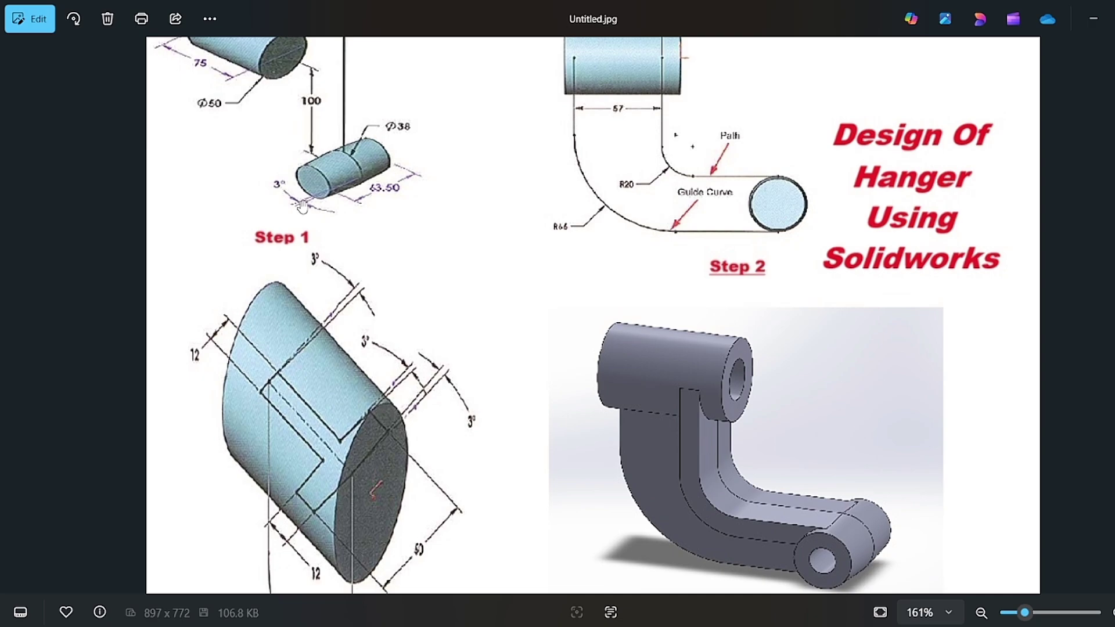
scroll(301, 204, down, 4)
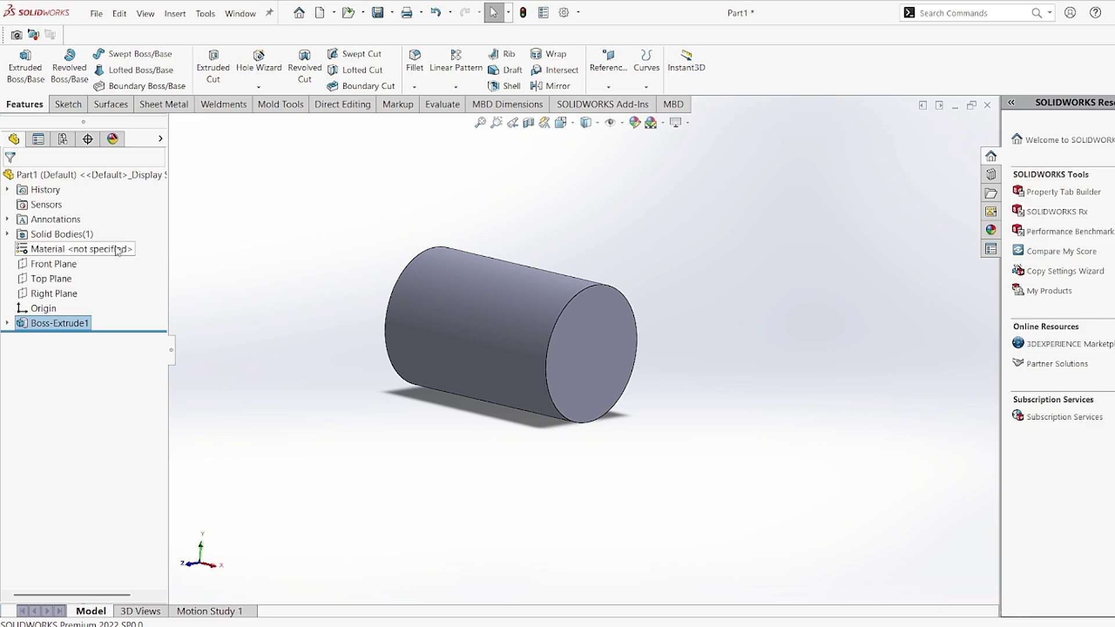
- Start a sketch on the Front Plane and draw a circle about 33 mm in diameter below and to the right of the cylinder
right_click(64, 266)
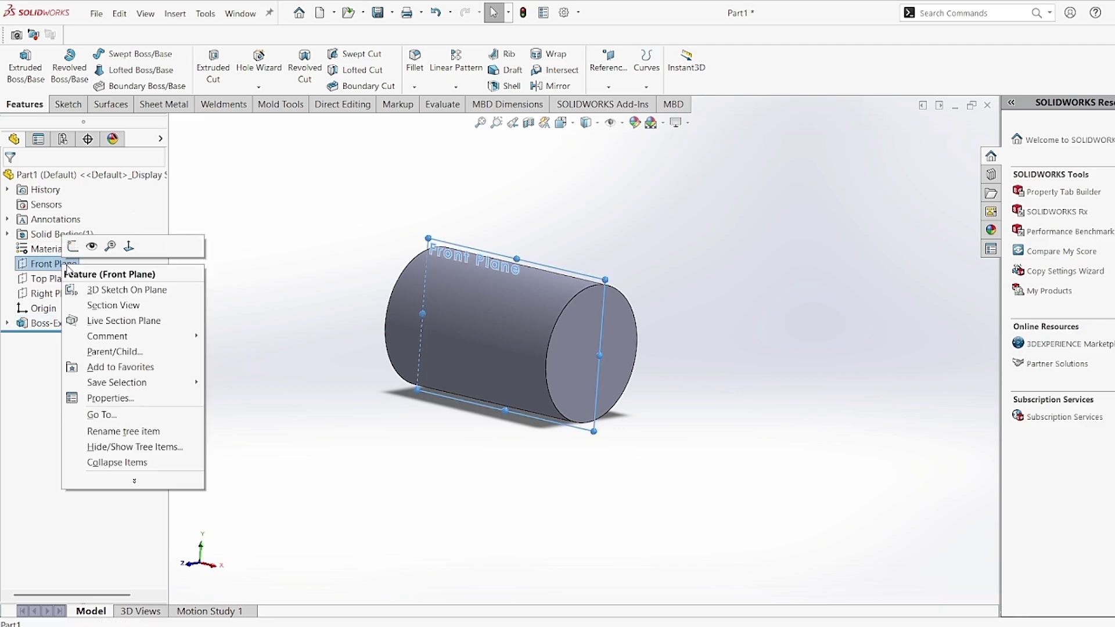
click(72, 247)
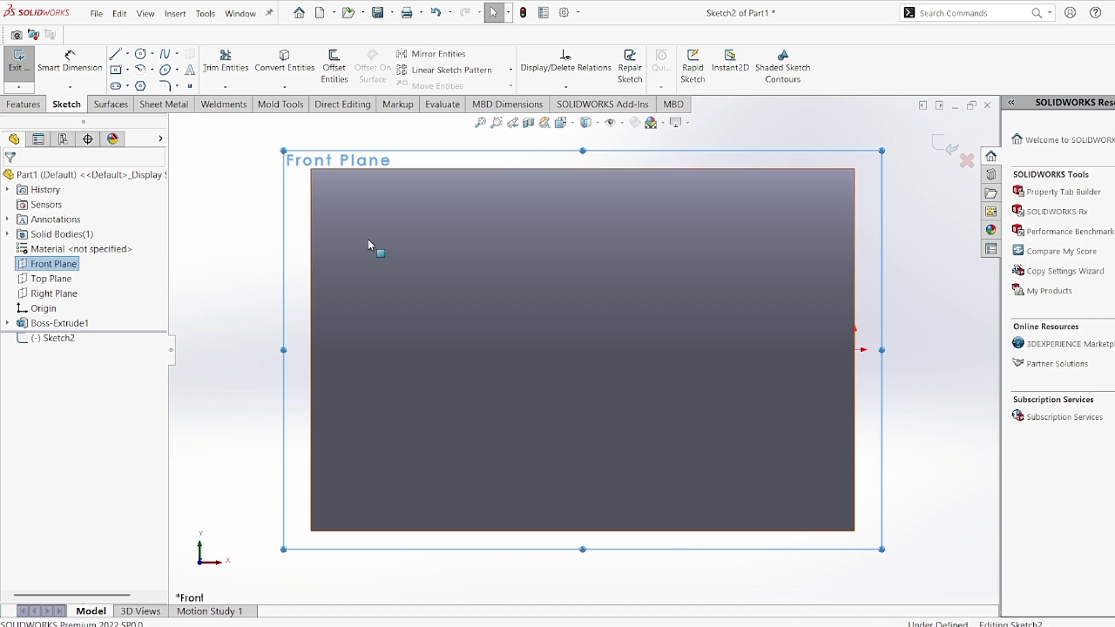
scroll(527, 258, up, 3)
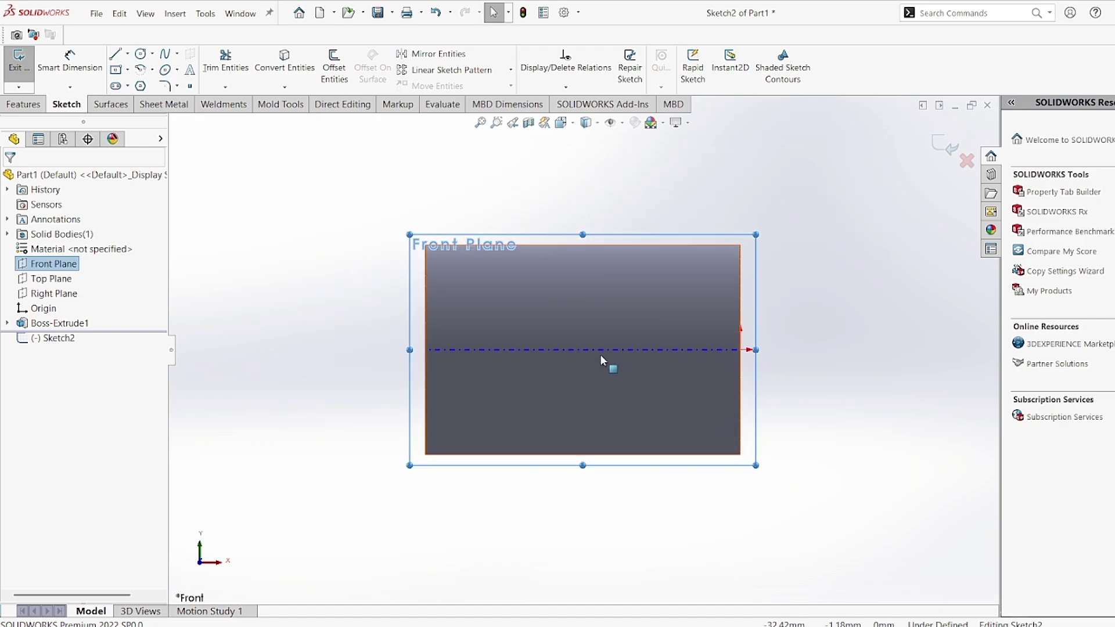
click(140, 55)
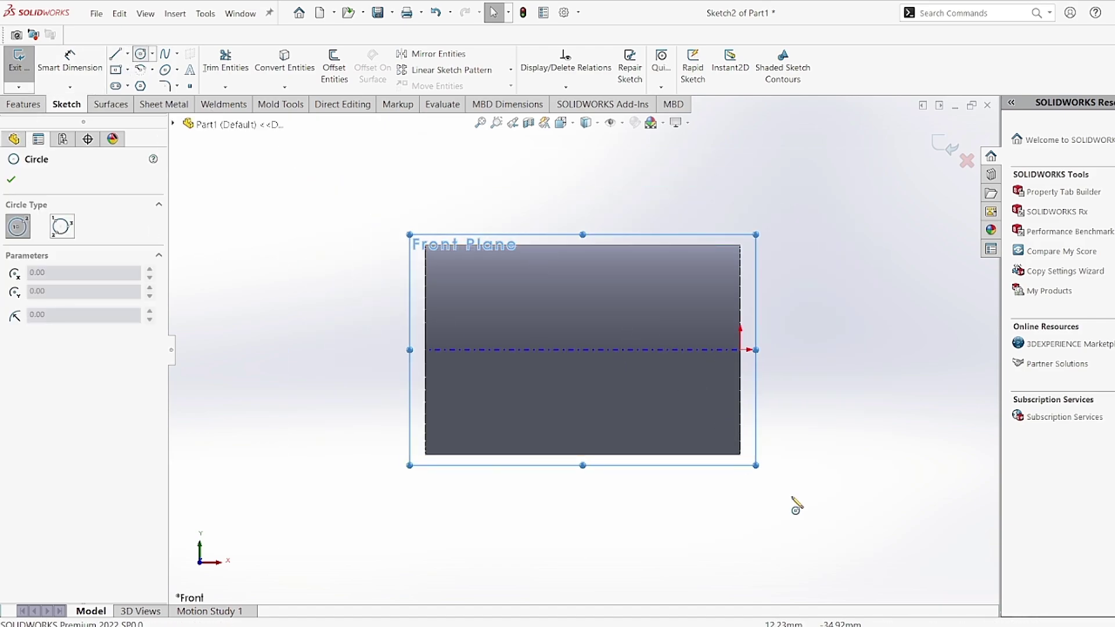
click(869, 489)
click(842, 425)
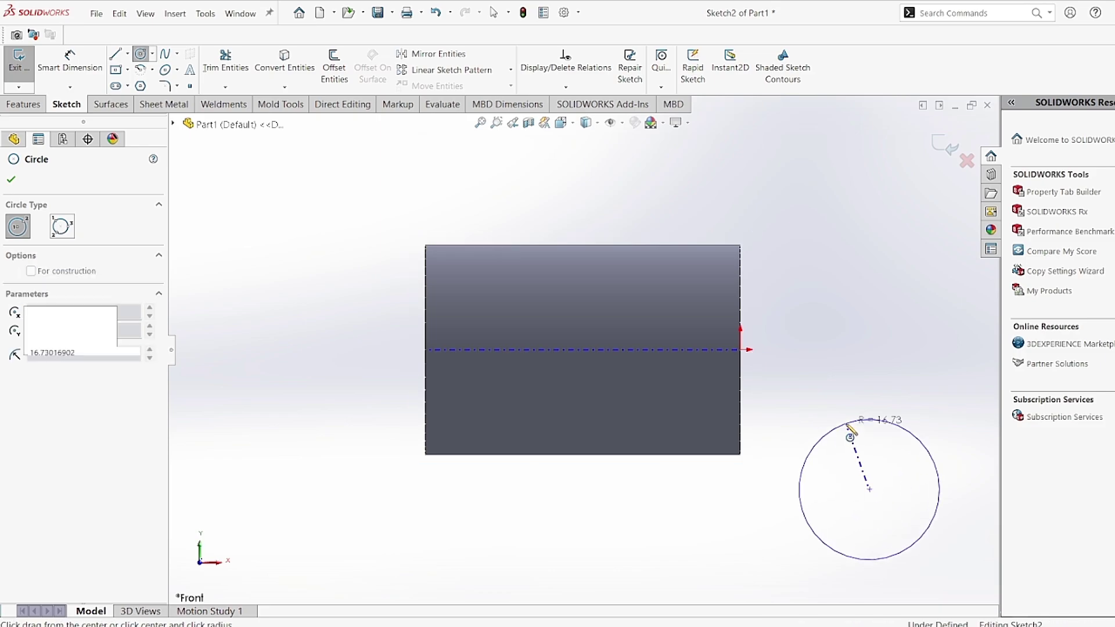
- Dimension the new circle's diameter to 38 mm
click(69, 70)
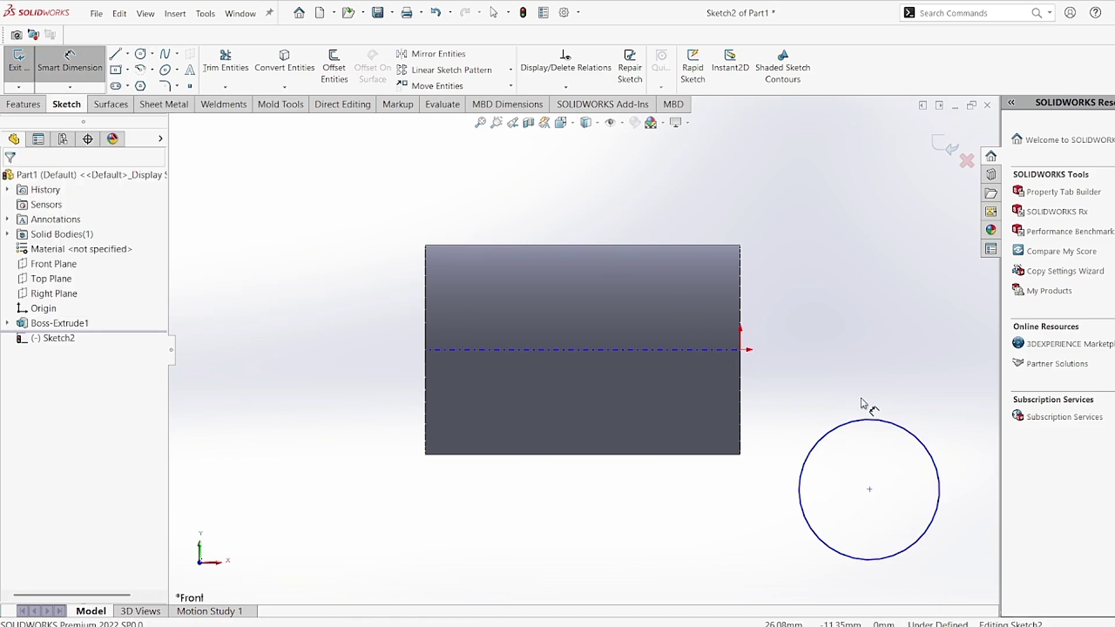
click(888, 428)
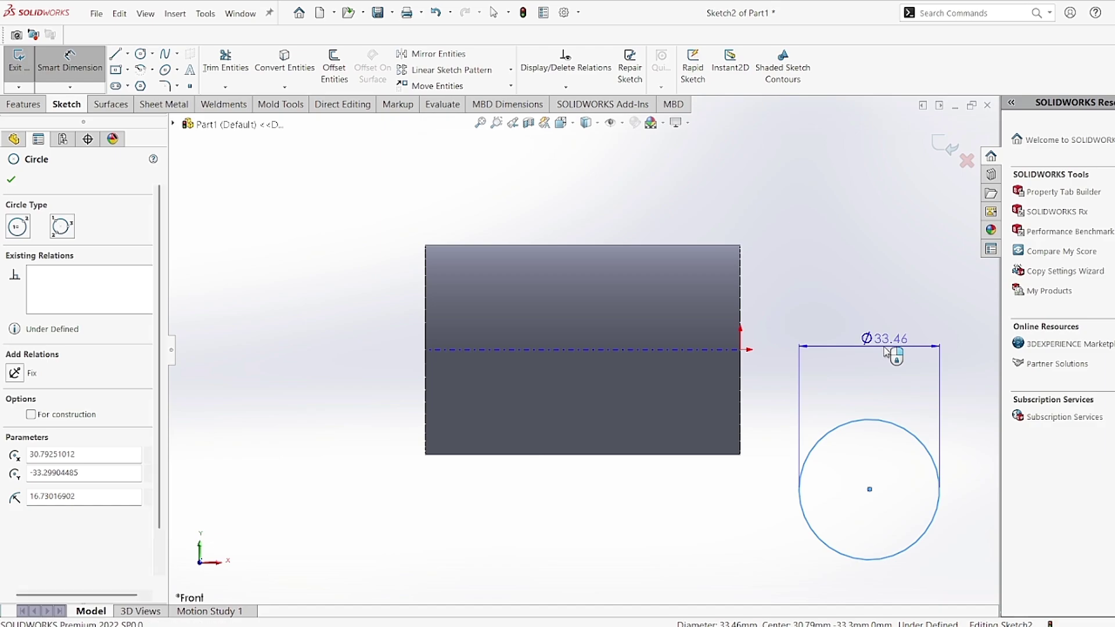
click(885, 348)
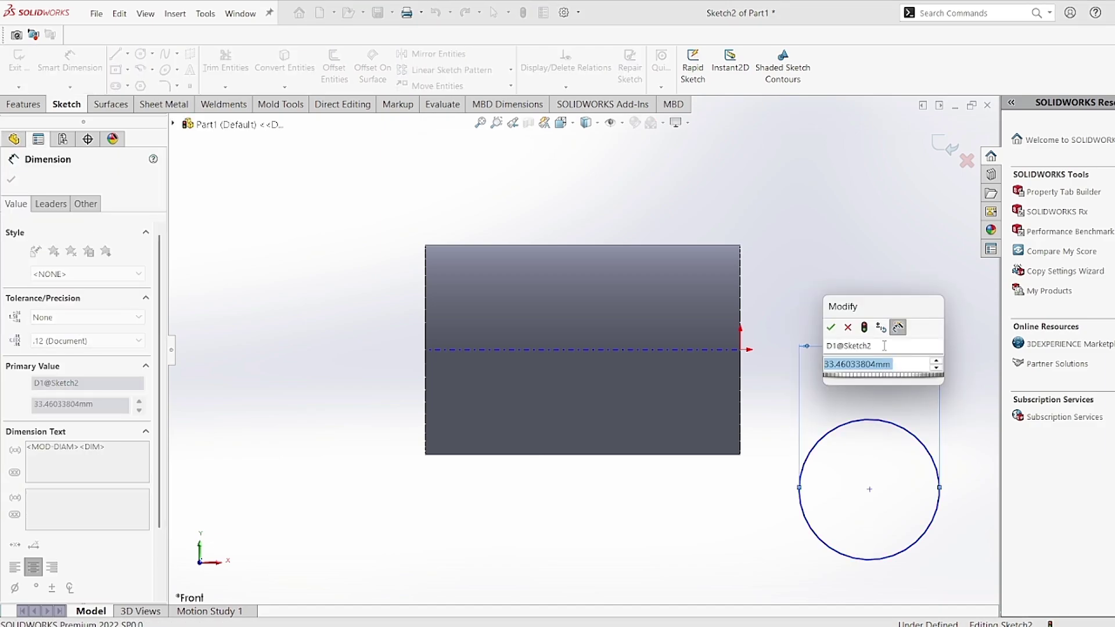
text(38)
key(Return)
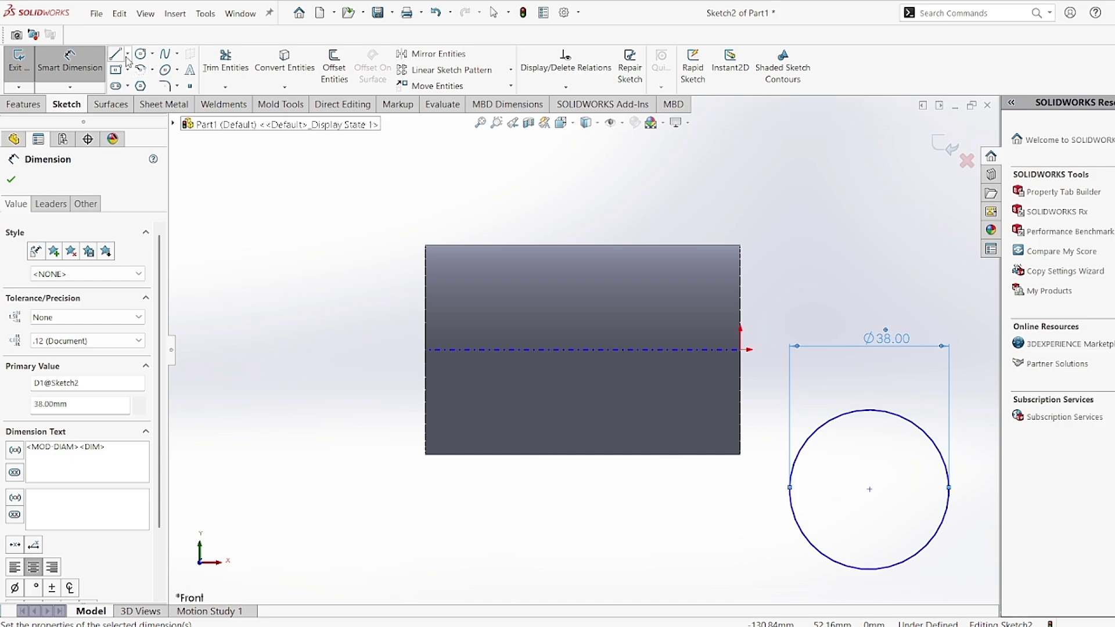
- Draw a vertical centerline from the circle's center upward past its top edge
click(128, 54)
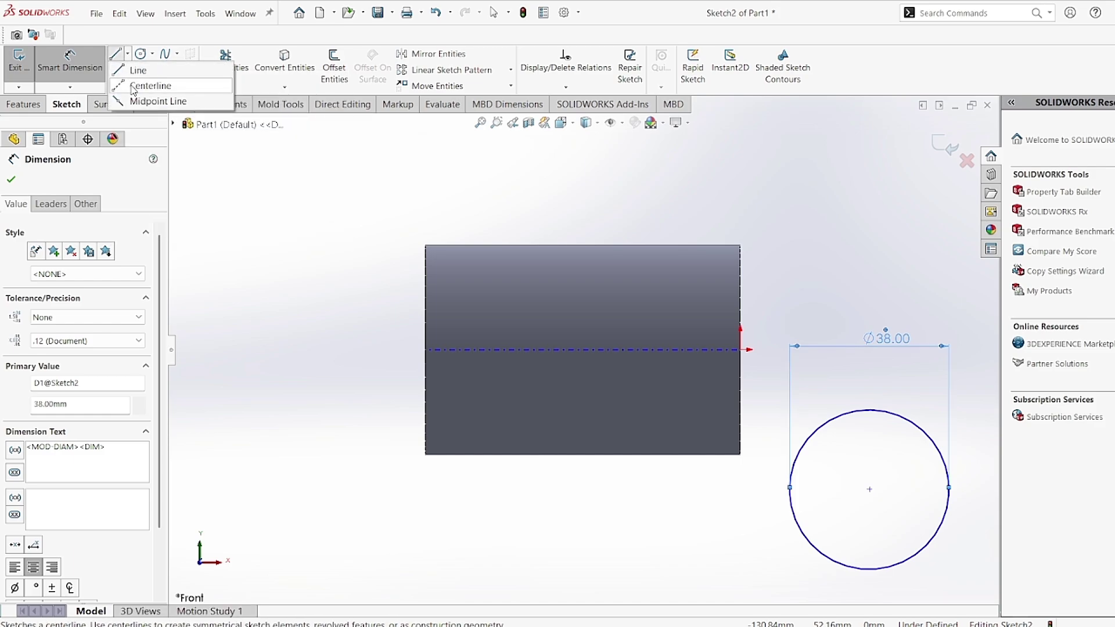
click(133, 87)
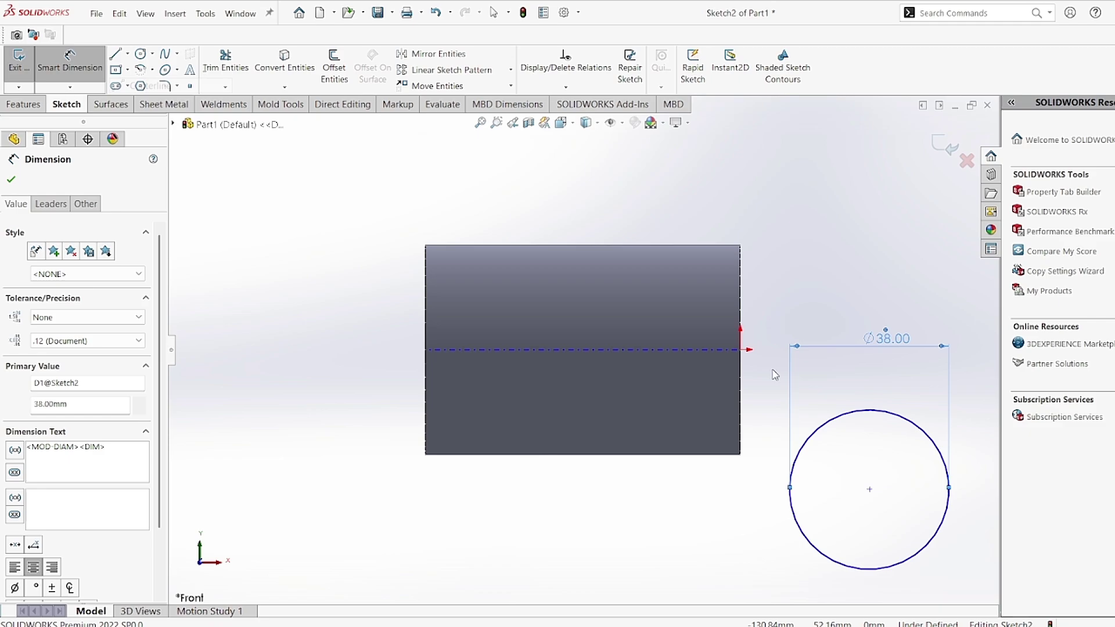
click(869, 489)
click(887, 505)
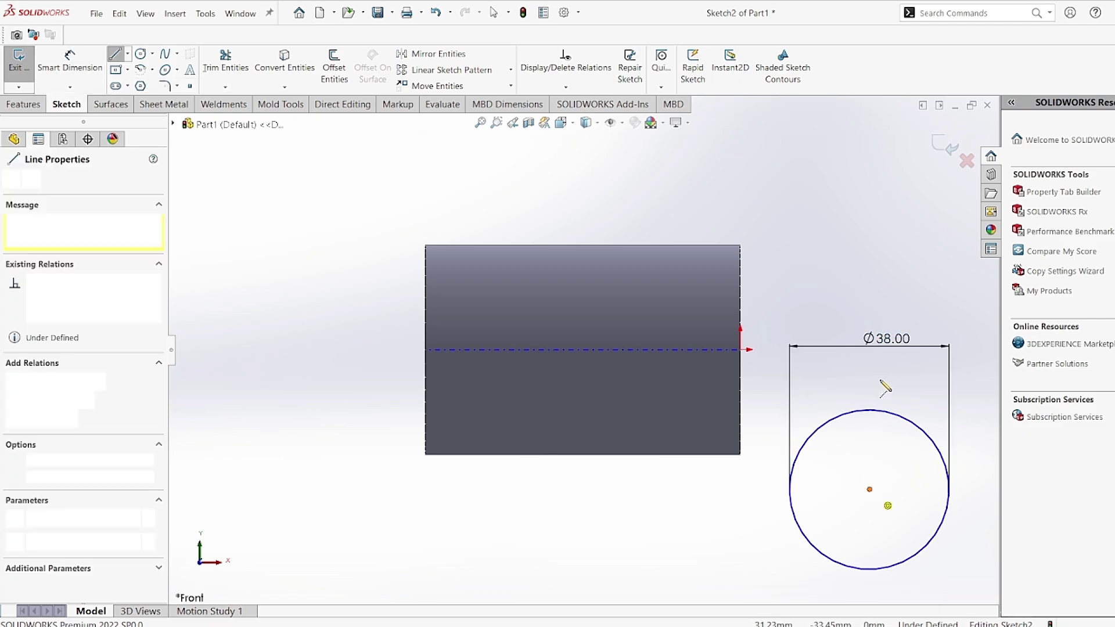
click(869, 355)
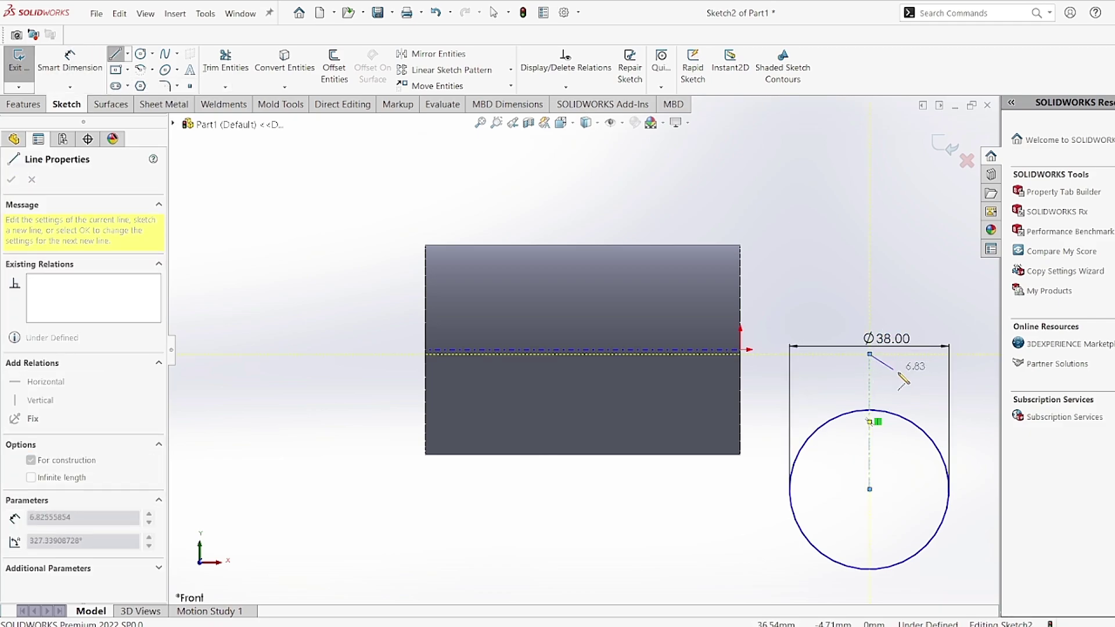
right_click(895, 370)
click(929, 380)
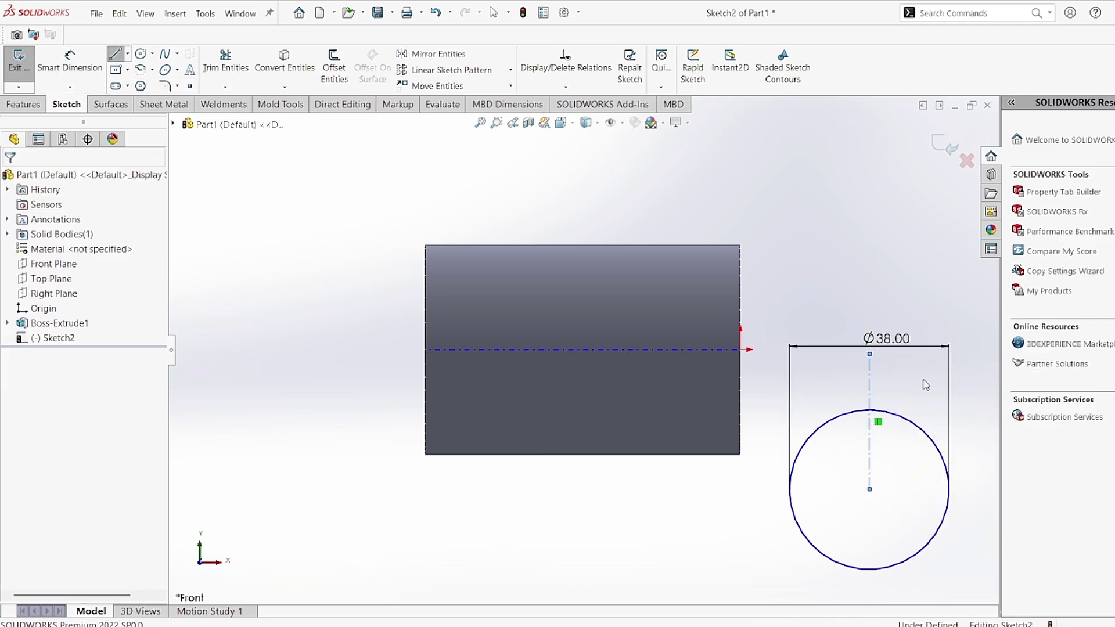
- Place a sketch point where the vertical centerline crosses the top of the circle
click(189, 87)
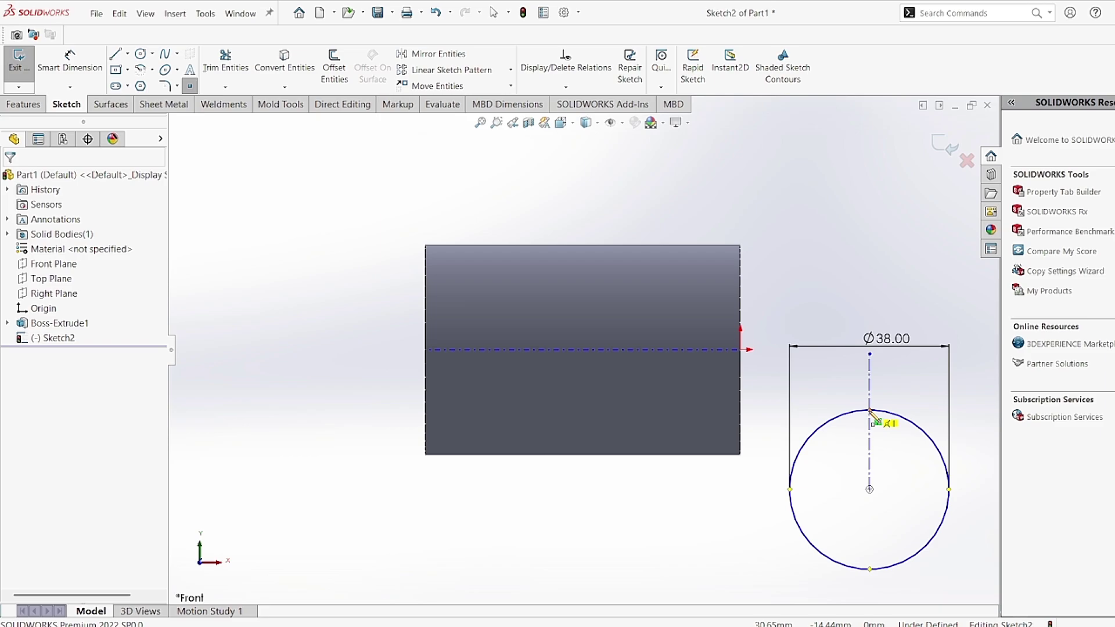
click(869, 410)
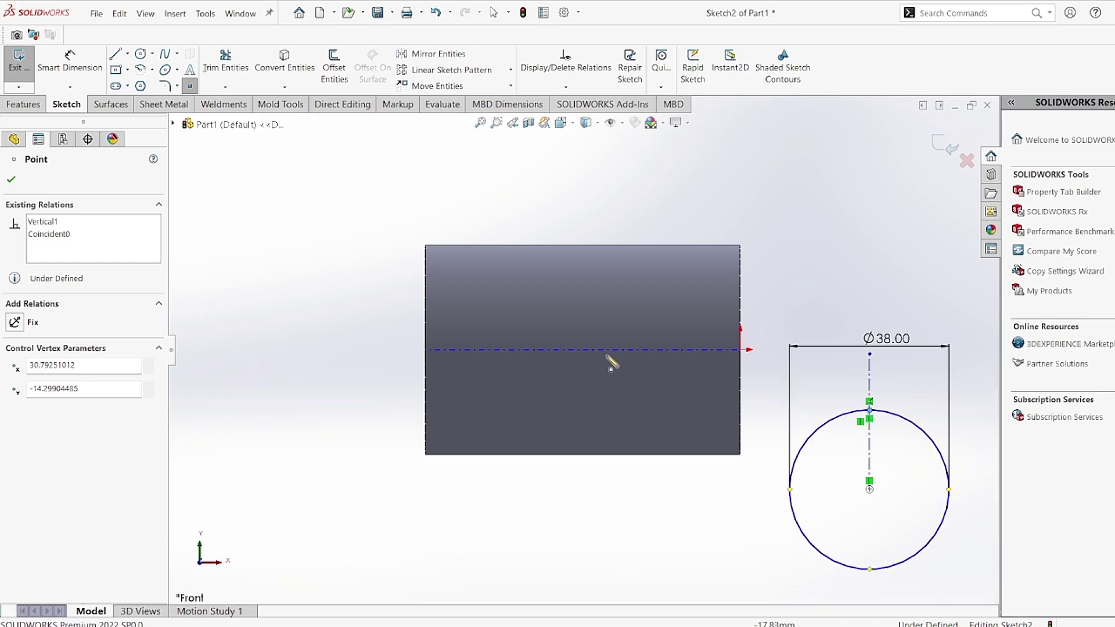
click(12, 179)
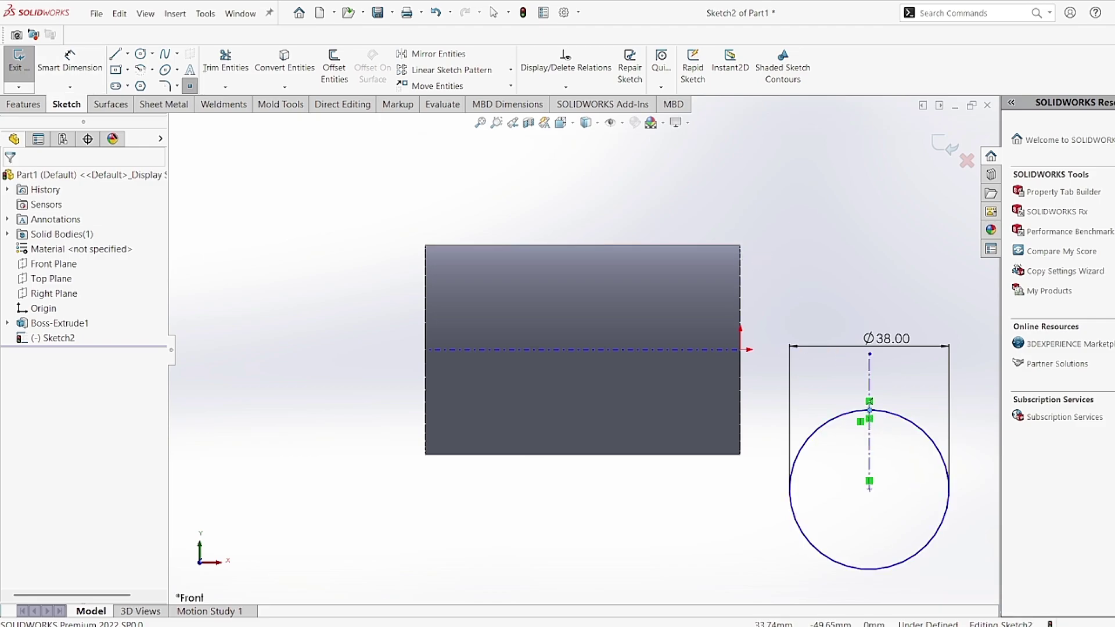
- Check the second cylinder's position dimensions in the Untitled.jpg reference image and return to the SOLIDWORKS sketch
click(850, 581)
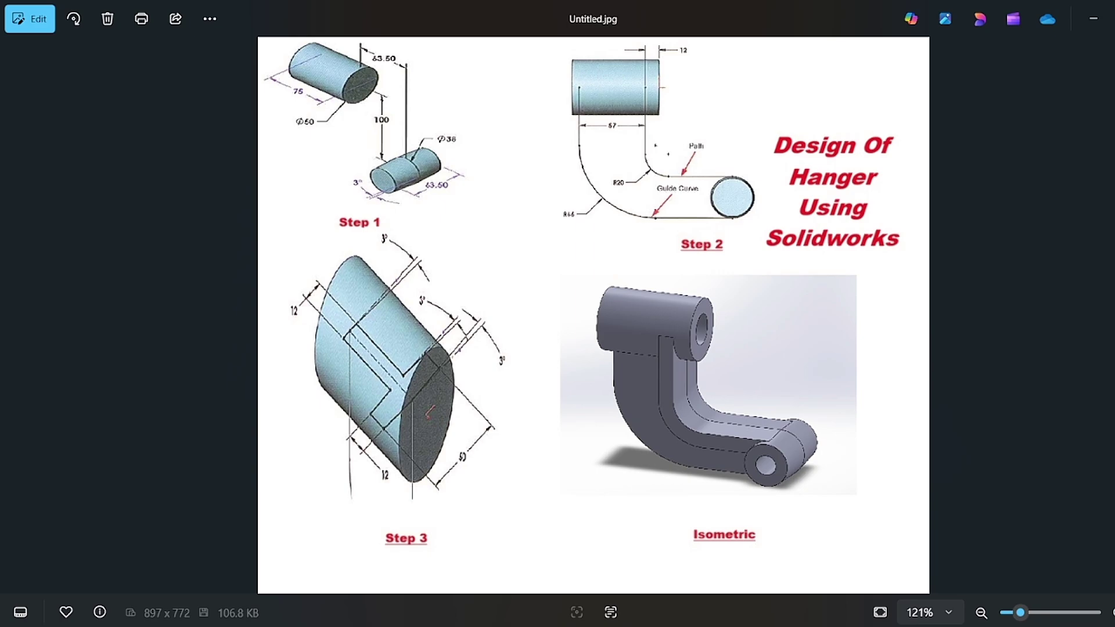
key(alt+Tab)
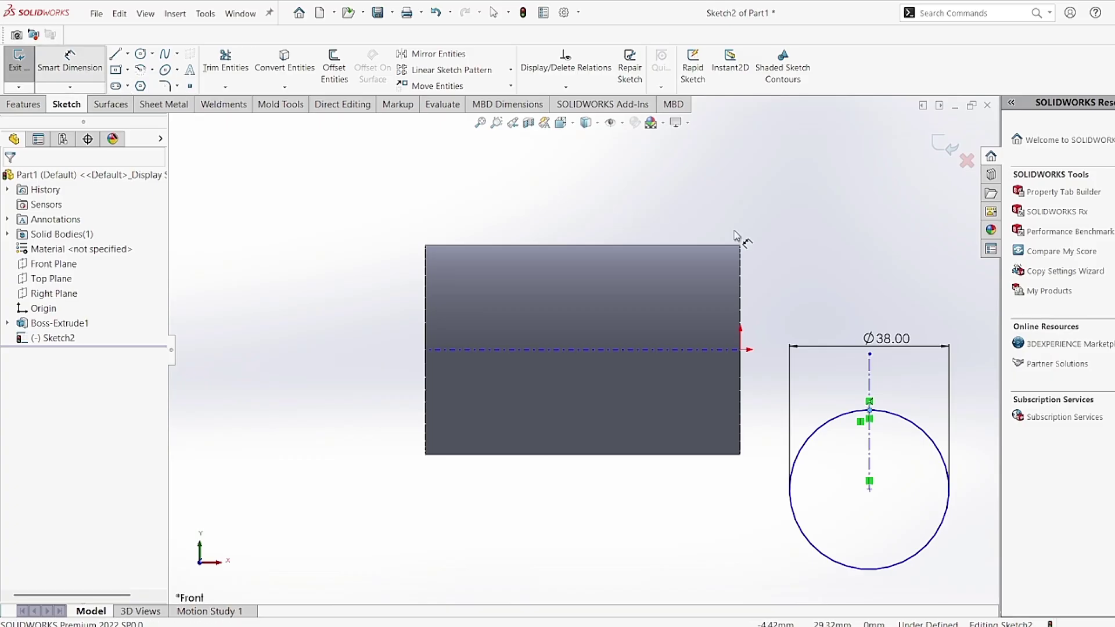
- Dimension the horizontal distance from the large cylinder's upper end corner to the sketch point on the circle's centerline as 63.5 mm
click(740, 246)
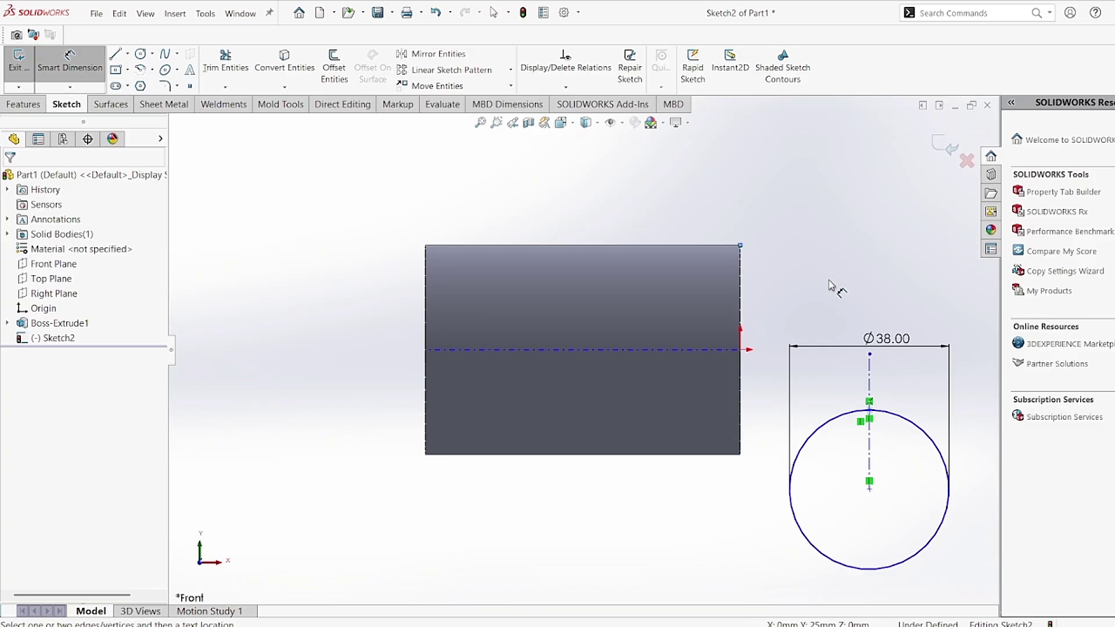
click(869, 402)
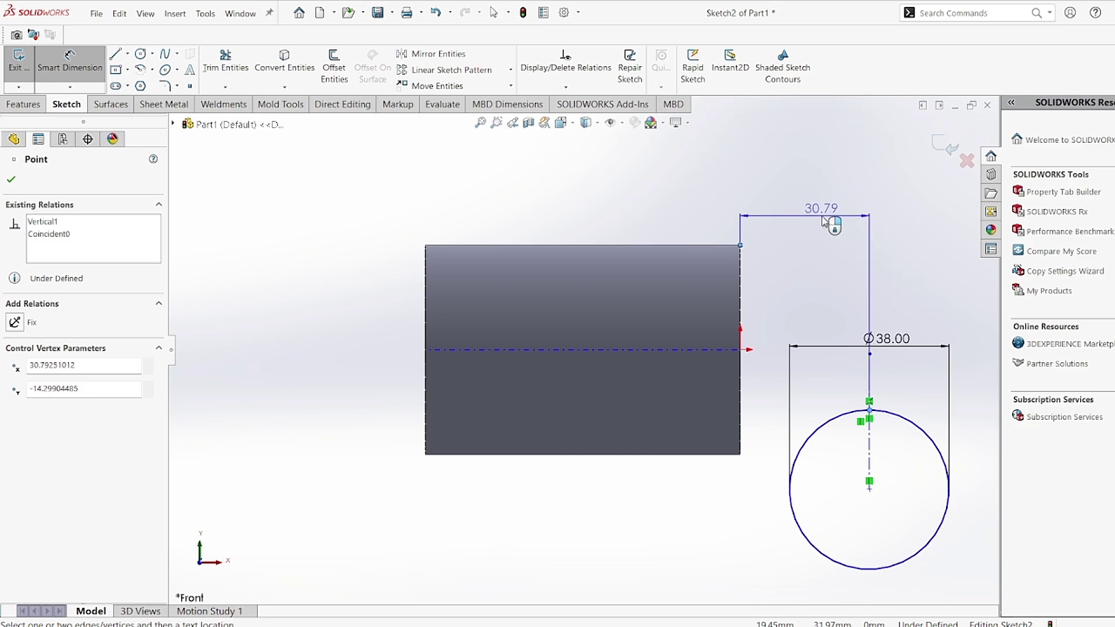
click(831, 218)
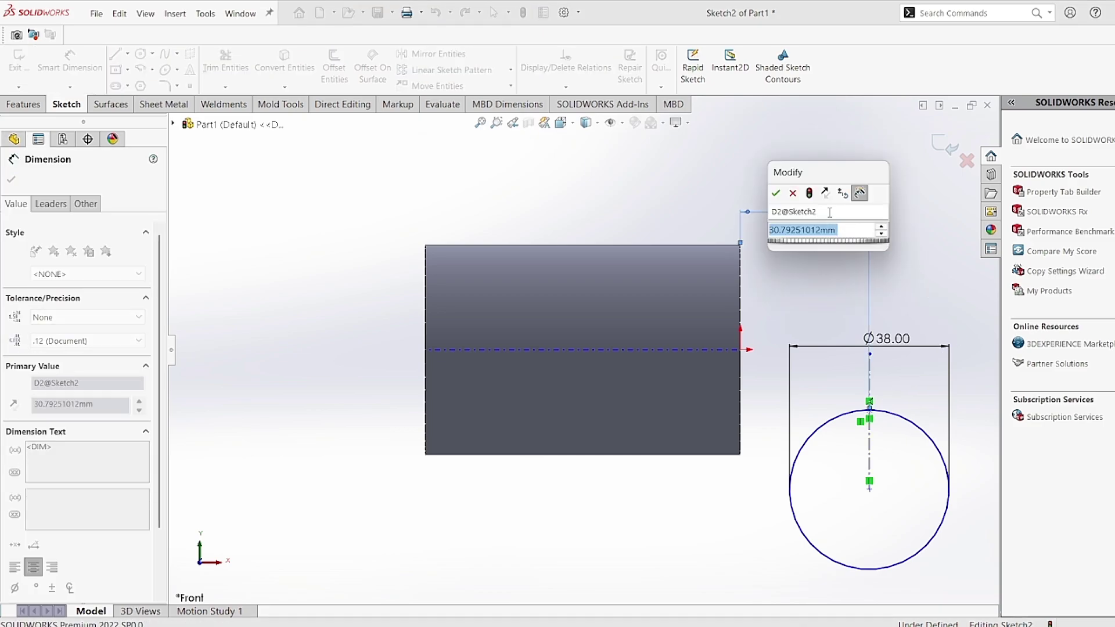
text(63.5)
key(Return)
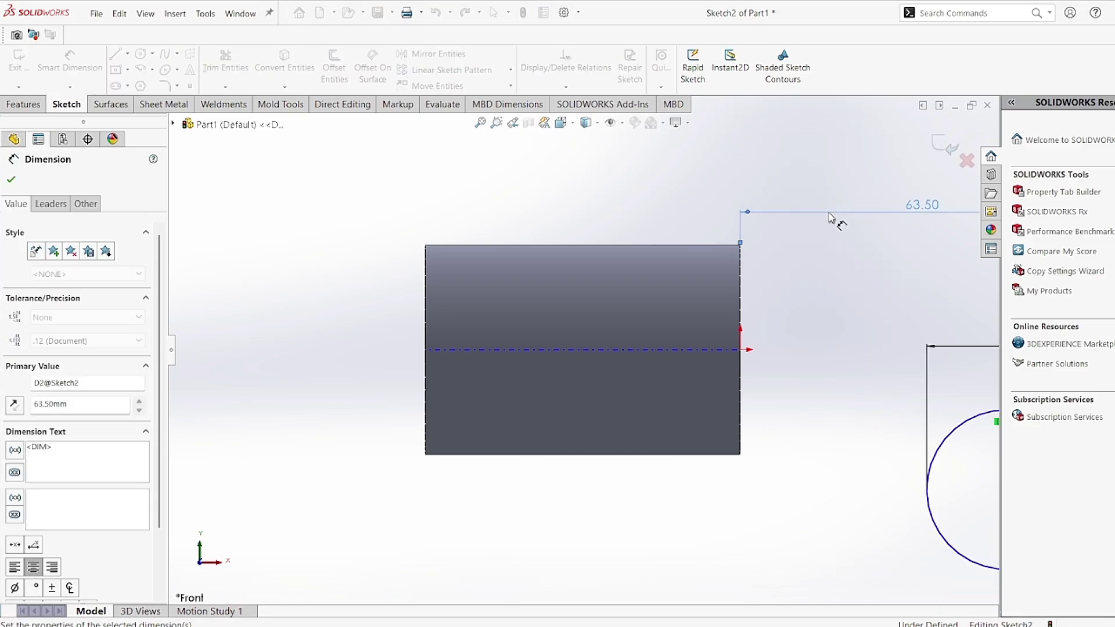
key(f)
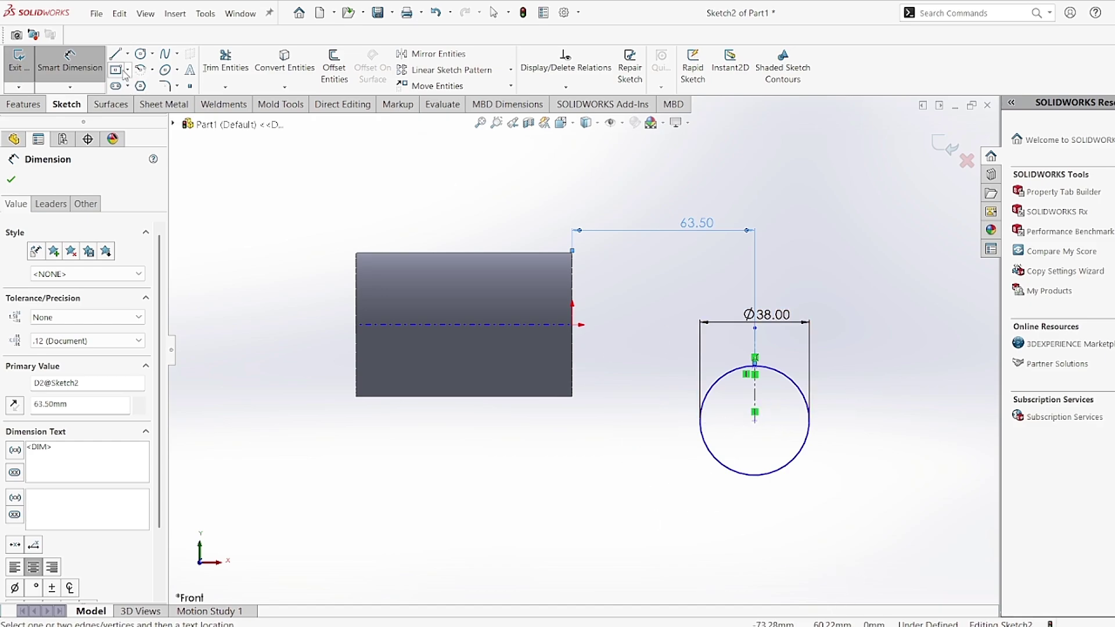
- Dimension the vertical distance from the origin to the circle's center as 100 mm
click(572, 325)
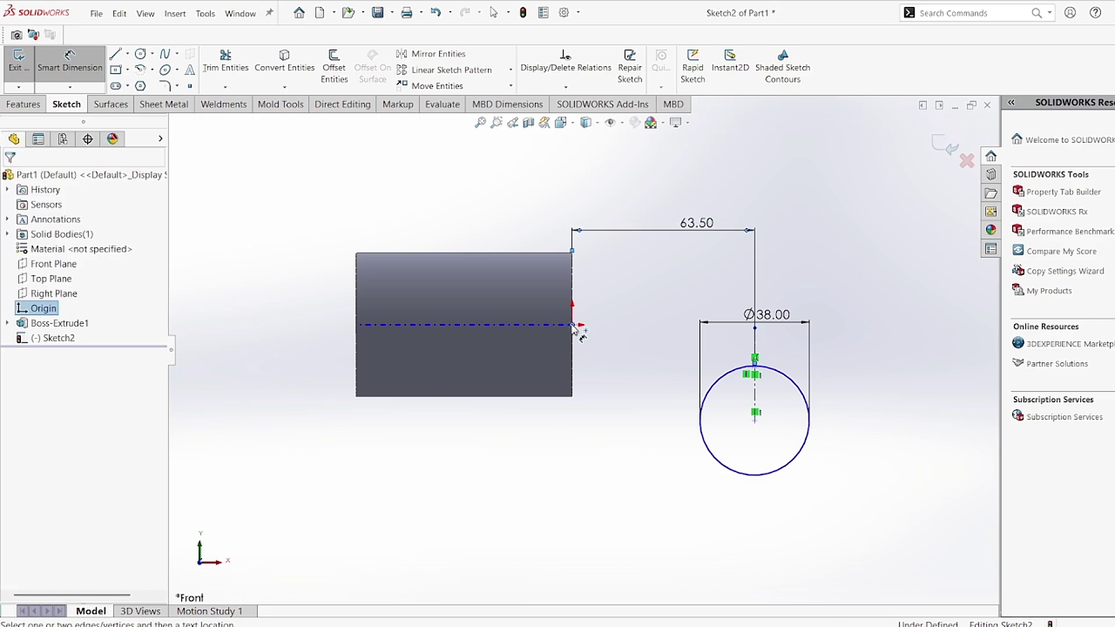
click(755, 420)
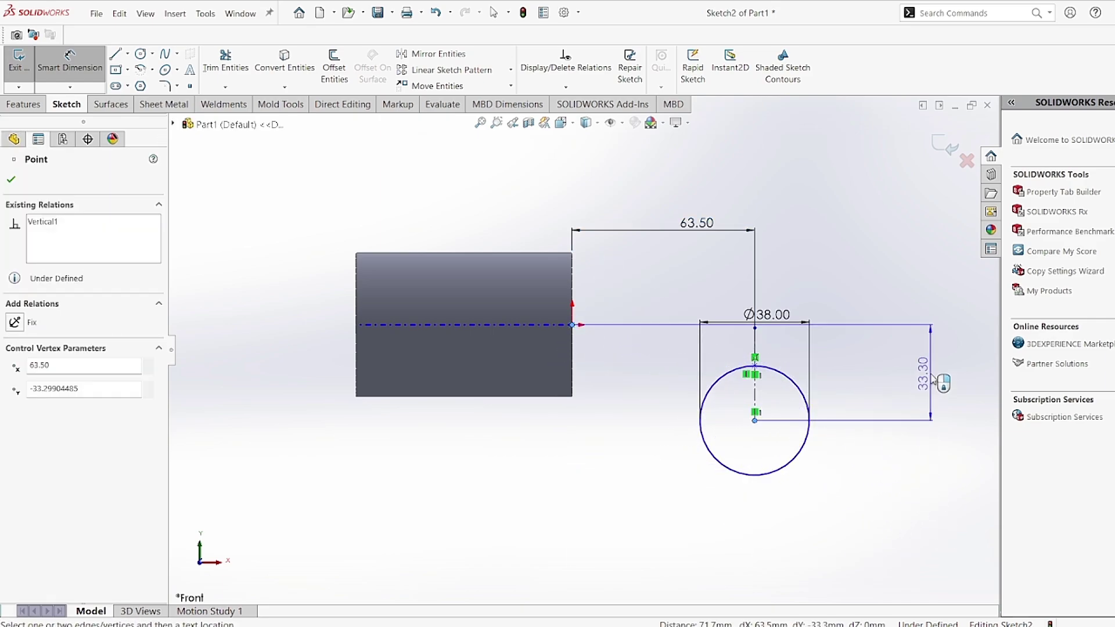
click(932, 379)
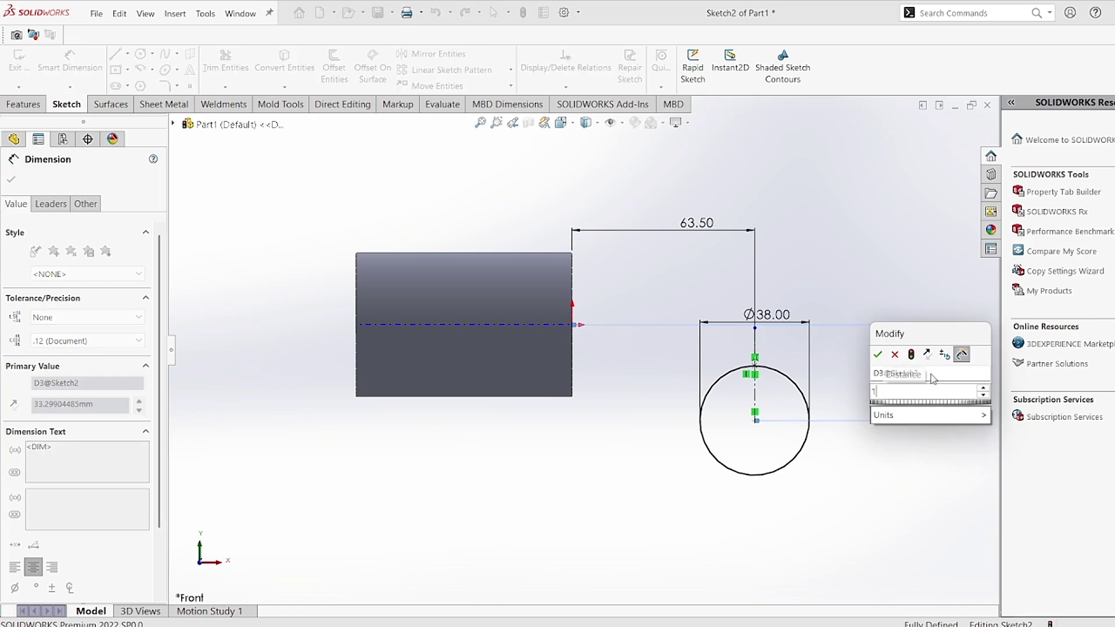
text(100)
key(Return)
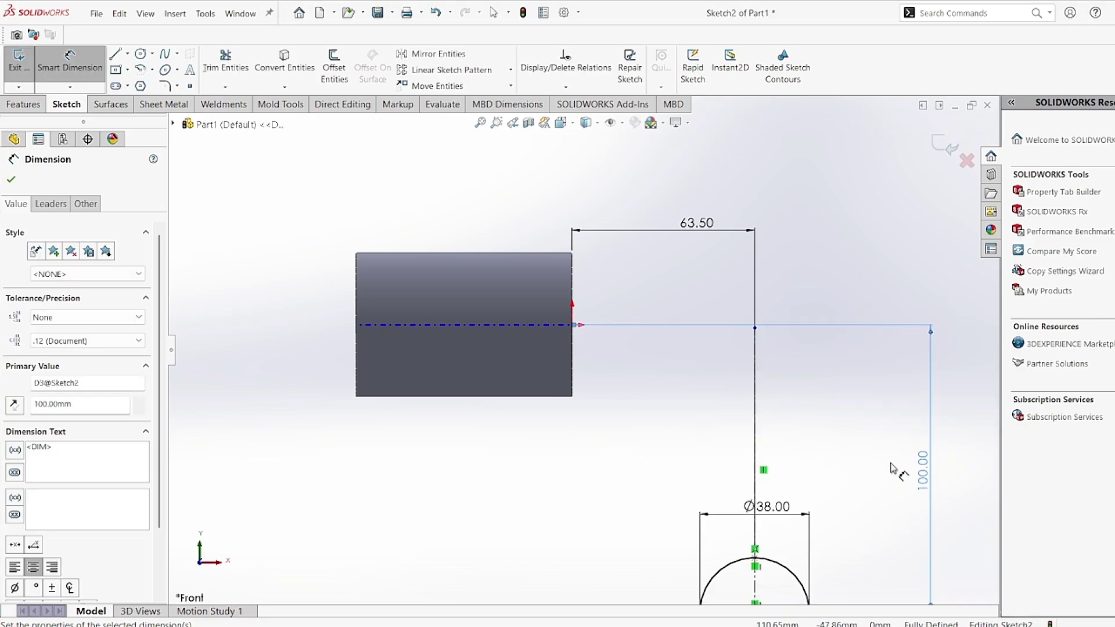
key(f)
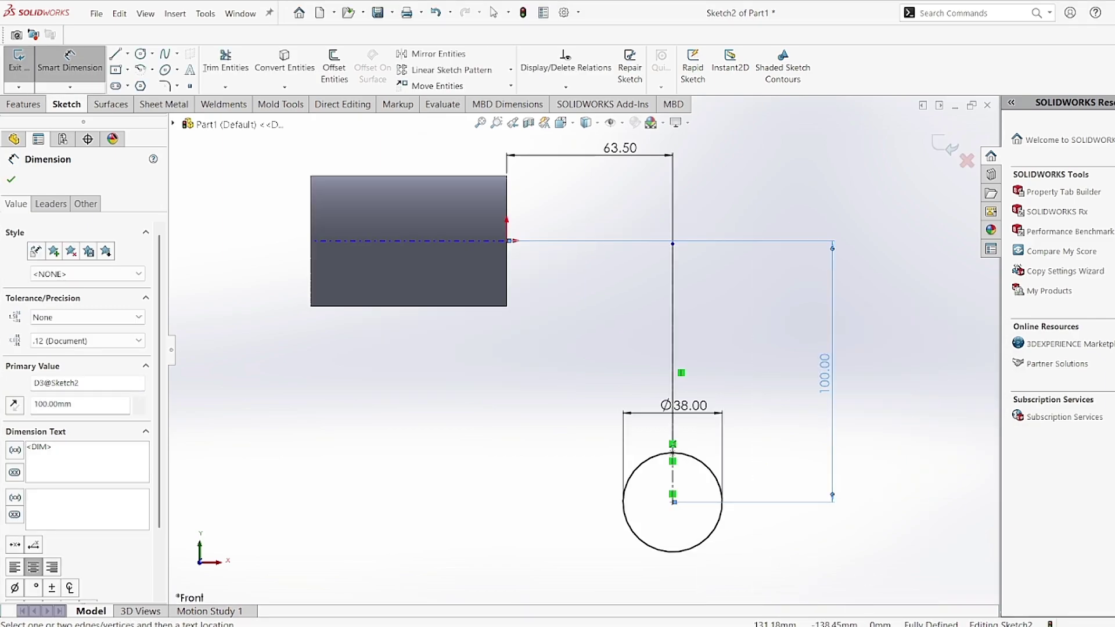
- Check the second cylinder's dimensions in the Untitled.jpg reference image, return to SOLIDWORKS and exit the circle's sketch
key(alt+Tab)
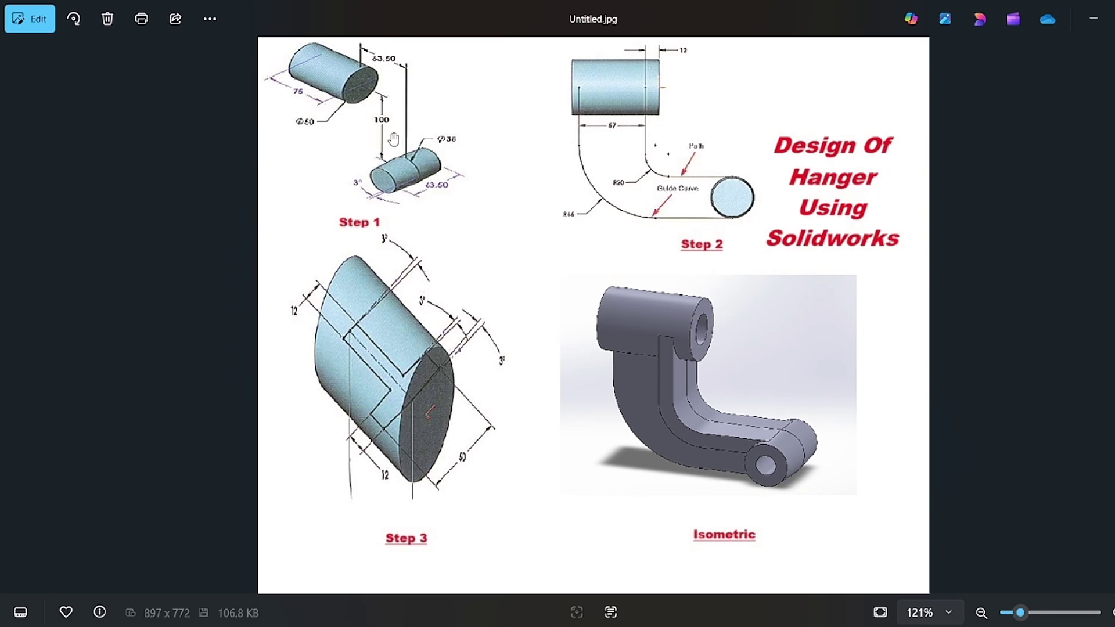
key(alt+Tab)
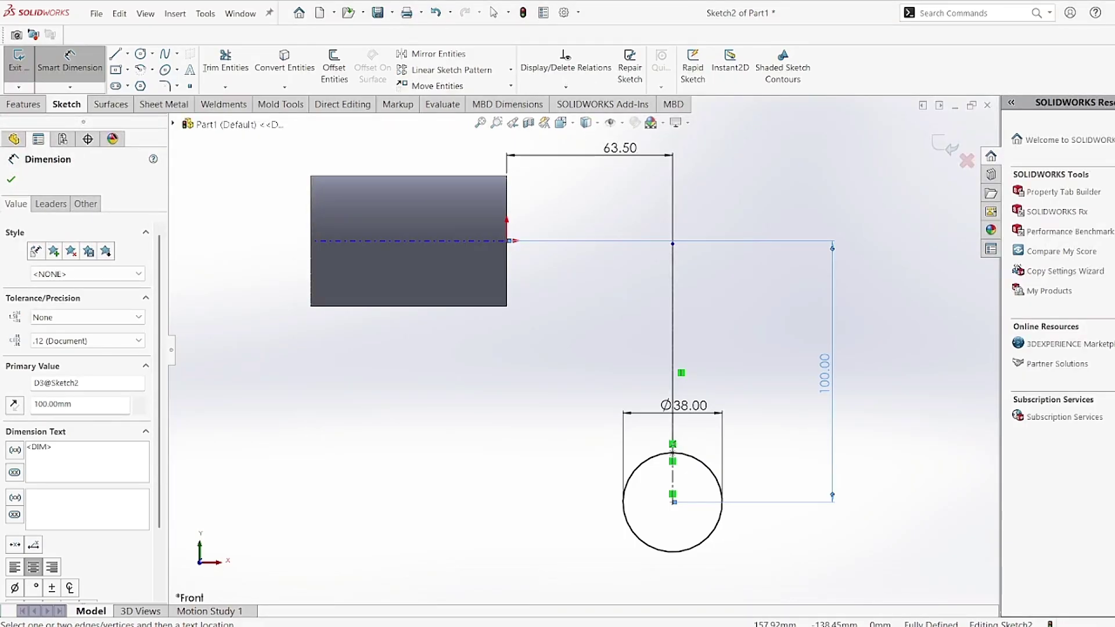
click(937, 142)
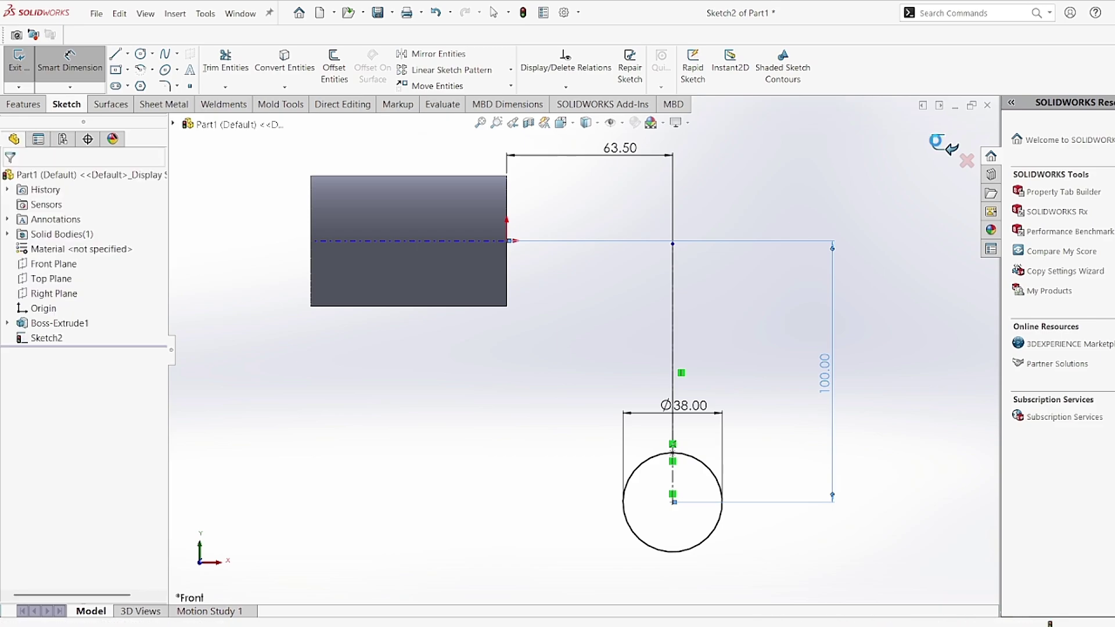
click(937, 142)
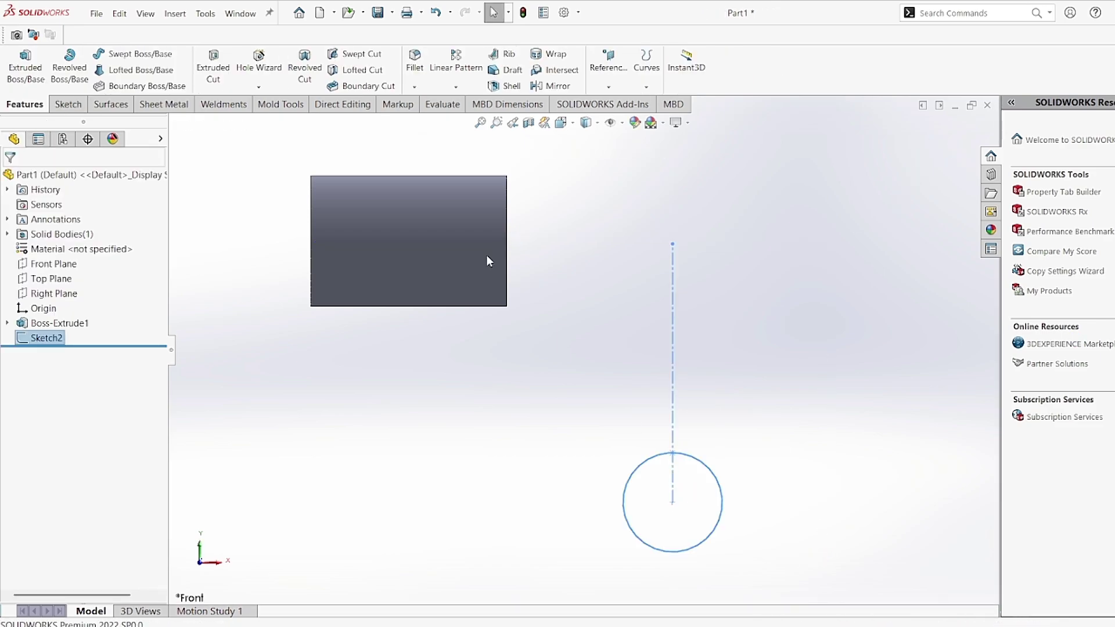
- Set up a boss extrusion of the 38 mm circle with the Mid Plane end condition and a depth of 63.5 mm
click(22, 66)
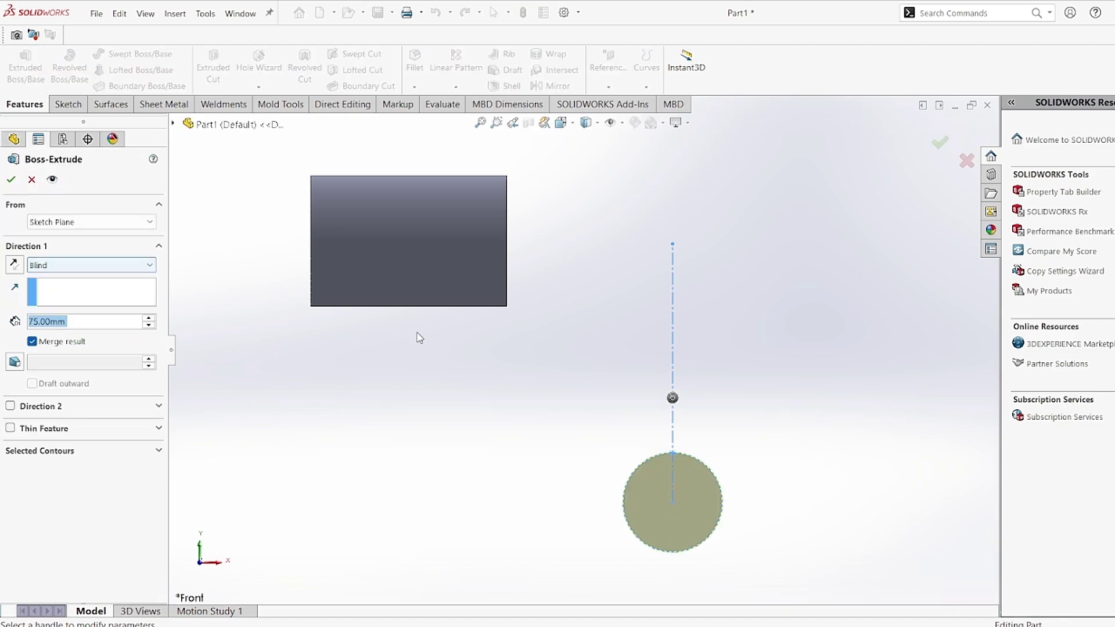
click(134, 265)
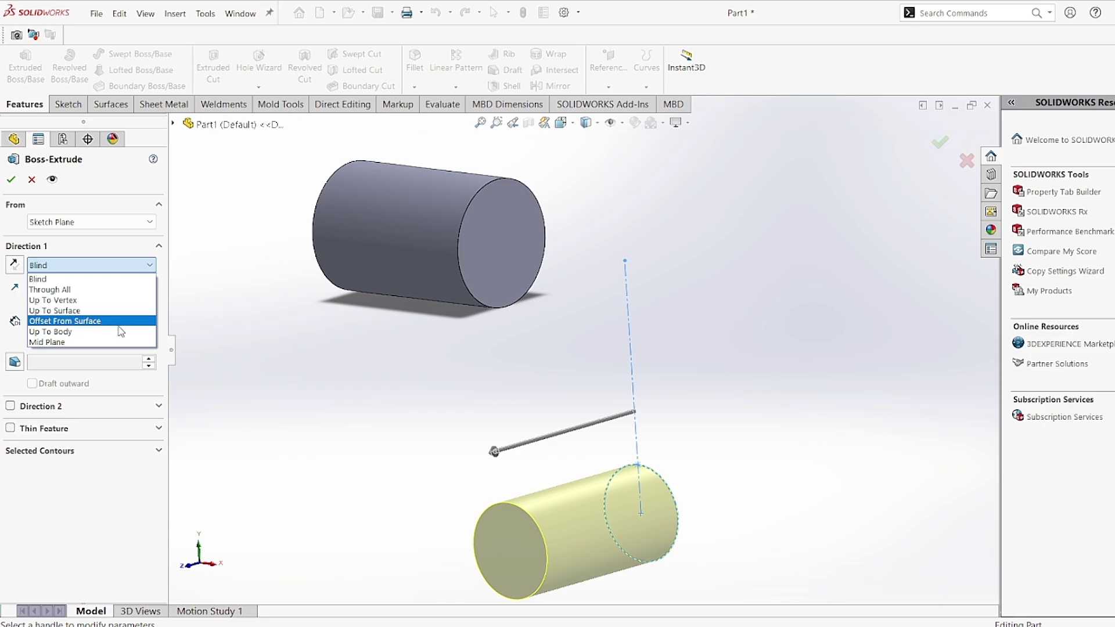
click(121, 342)
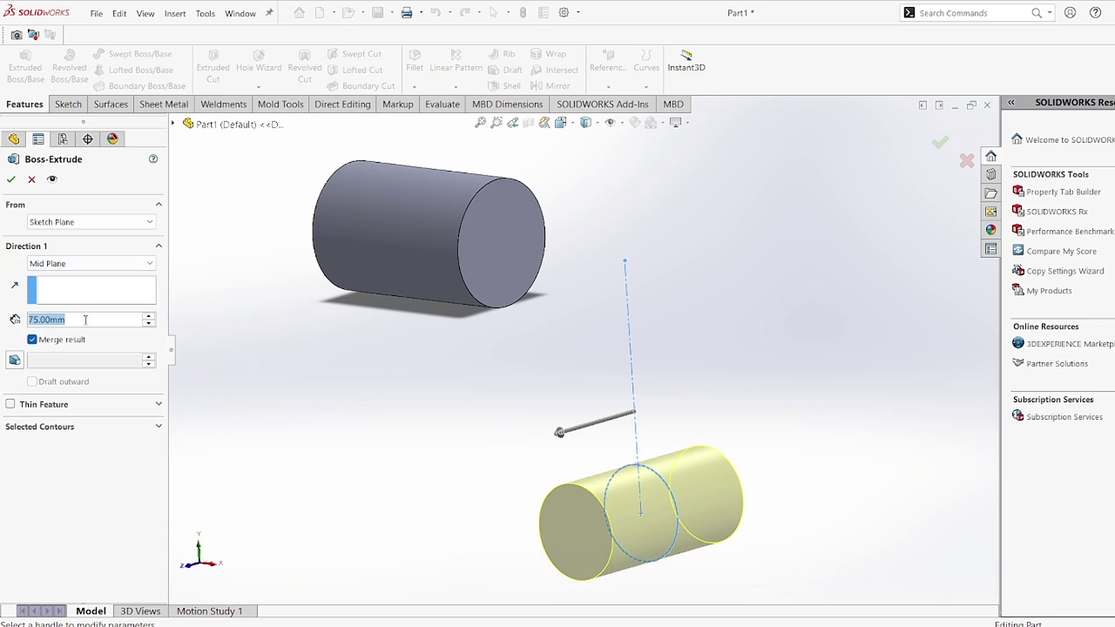
text(6)
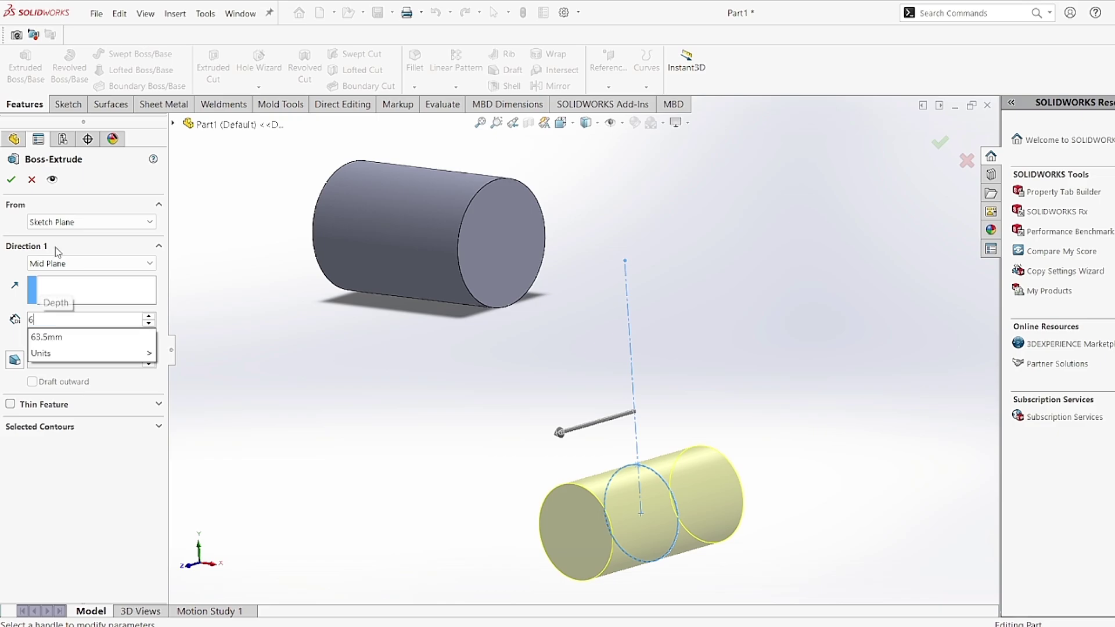
text(.5)
key(Return)
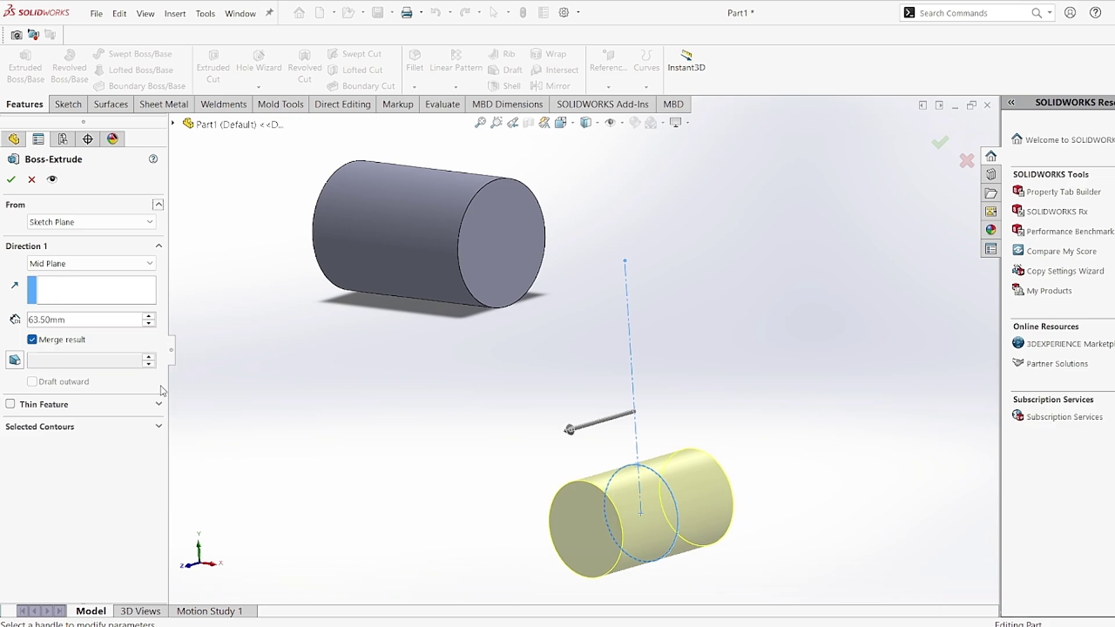
- Add a 3° inward draft to the second cylinder's extrusion and complete the feature
click(15, 360)
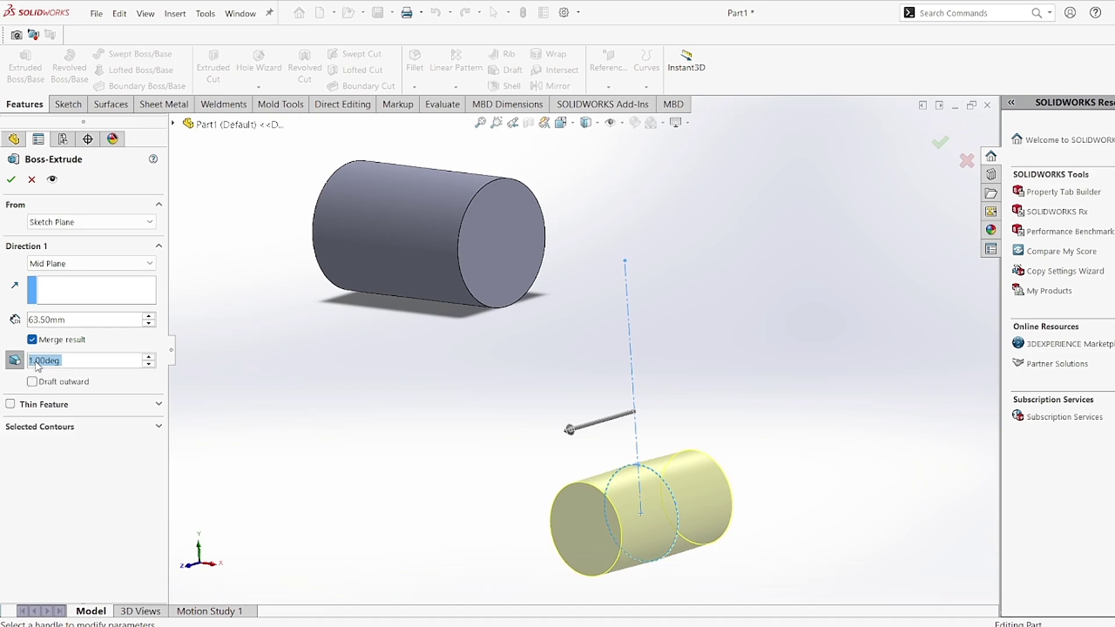
click(36, 360)
drag(34, 361, 16, 362)
text(3)
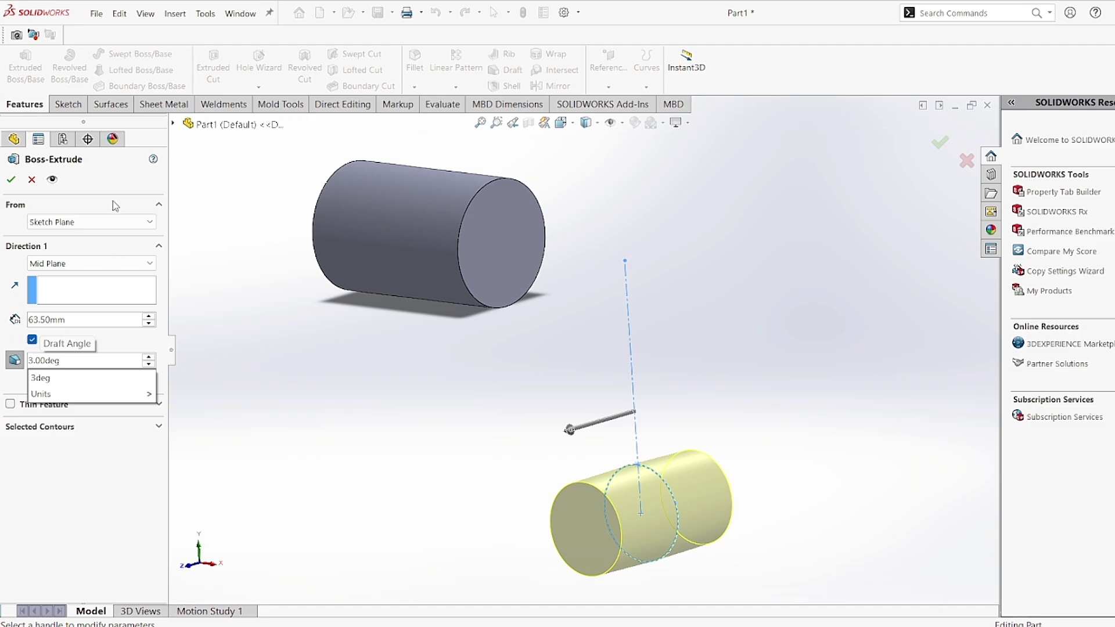
click(14, 181)
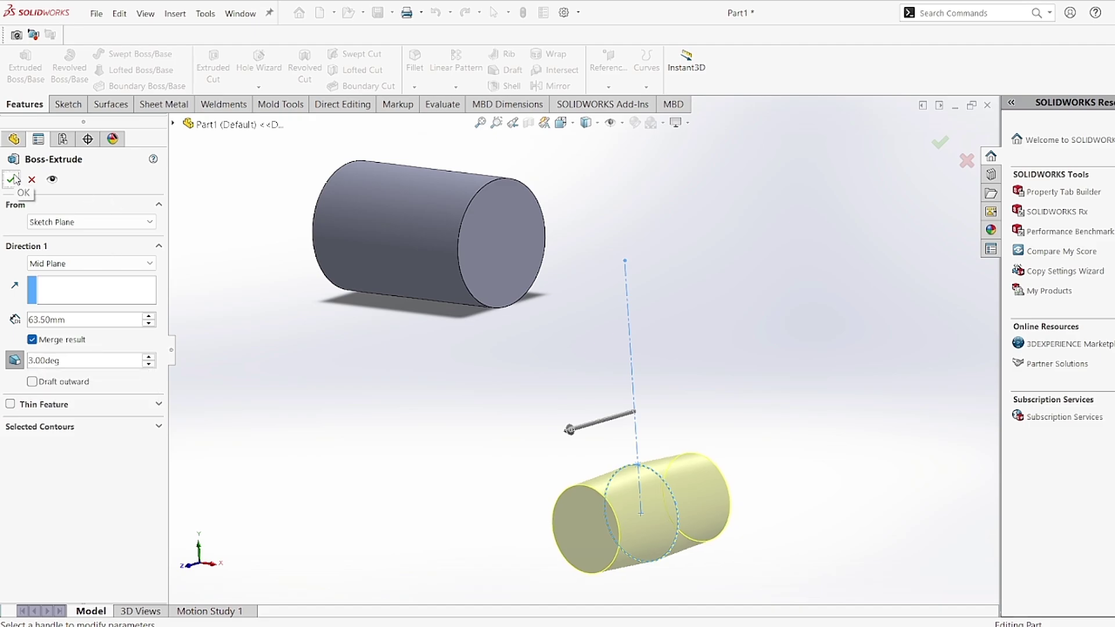
click(14, 181)
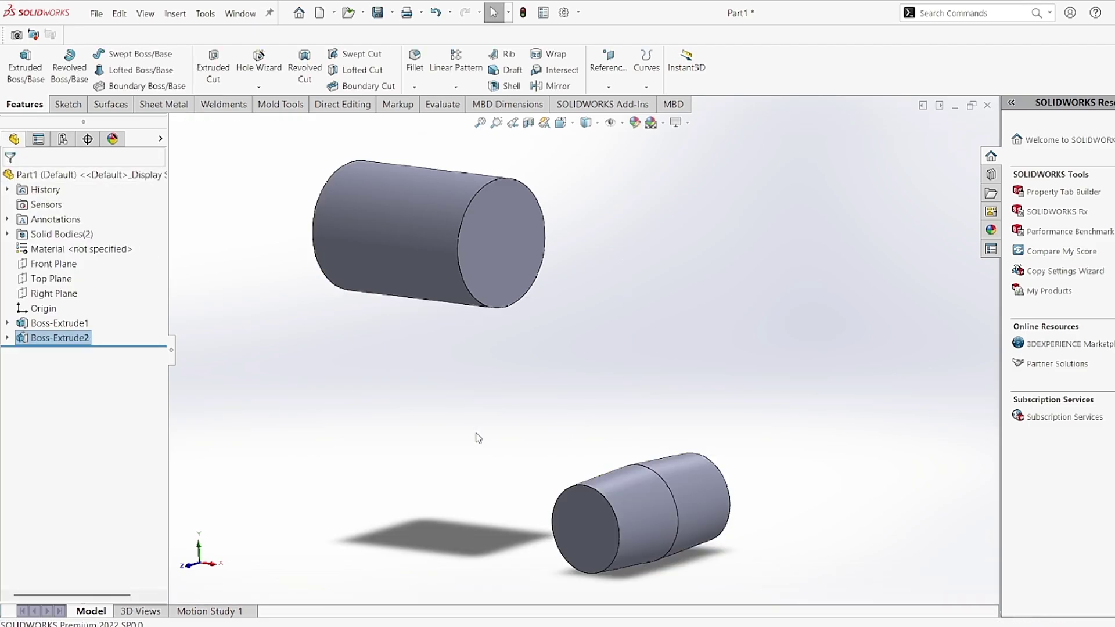
- Check the Step 2 path and guide curve in the Untitled.jpg reference image, return to SOLIDWORKS and start a sketch on the Front Plane
scroll(600, 341, up, 3)
middle_drag(729, 273, 698, 322)
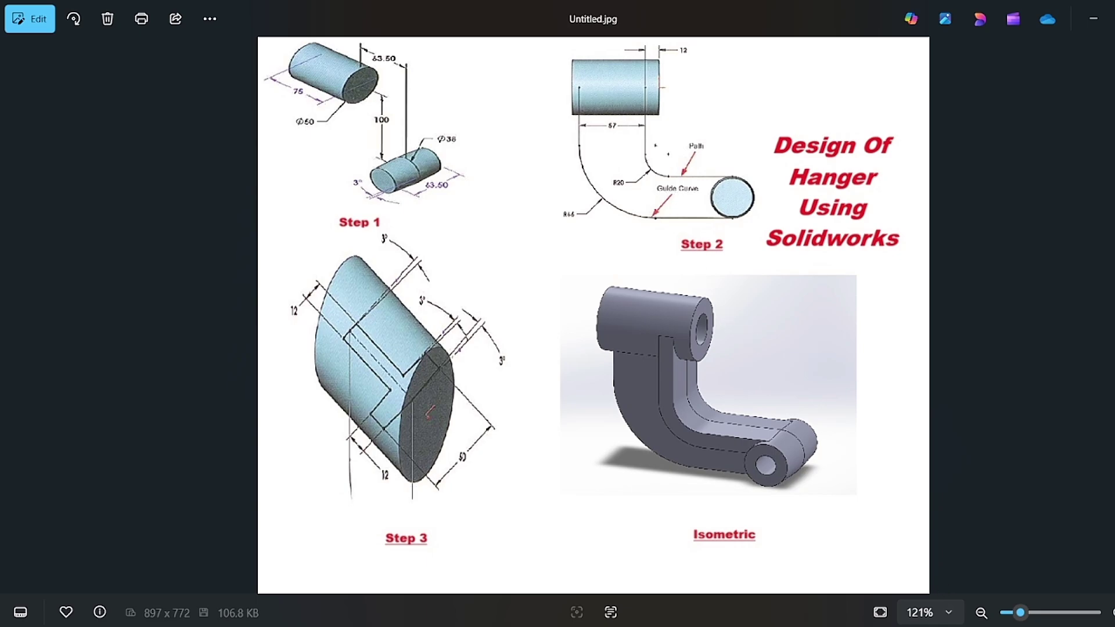
click(918, 625)
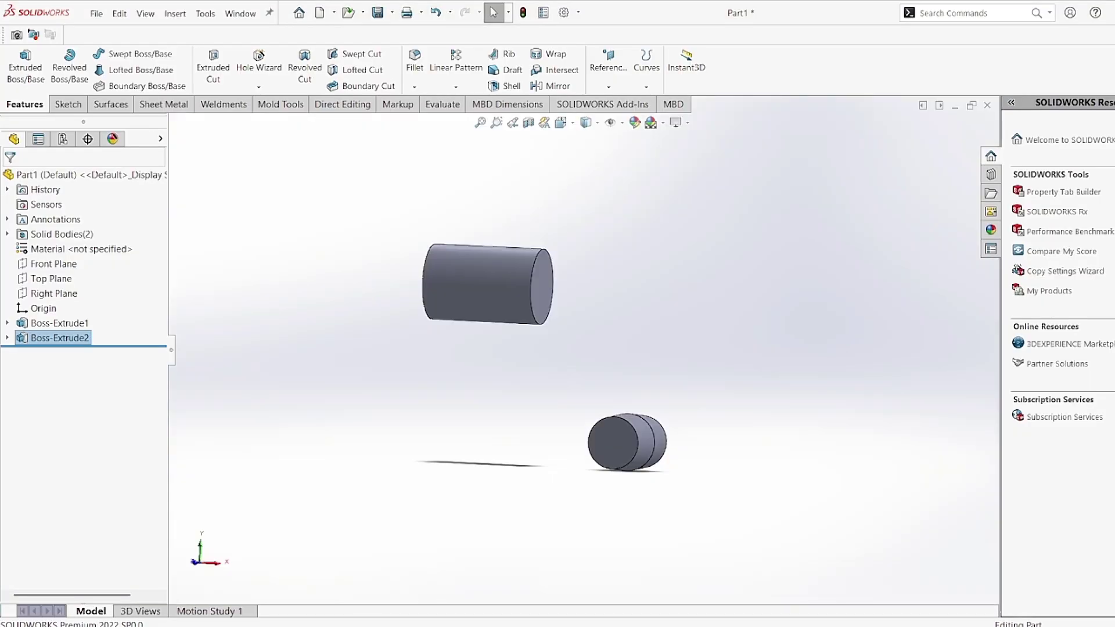
right_click(64, 268)
click(72, 246)
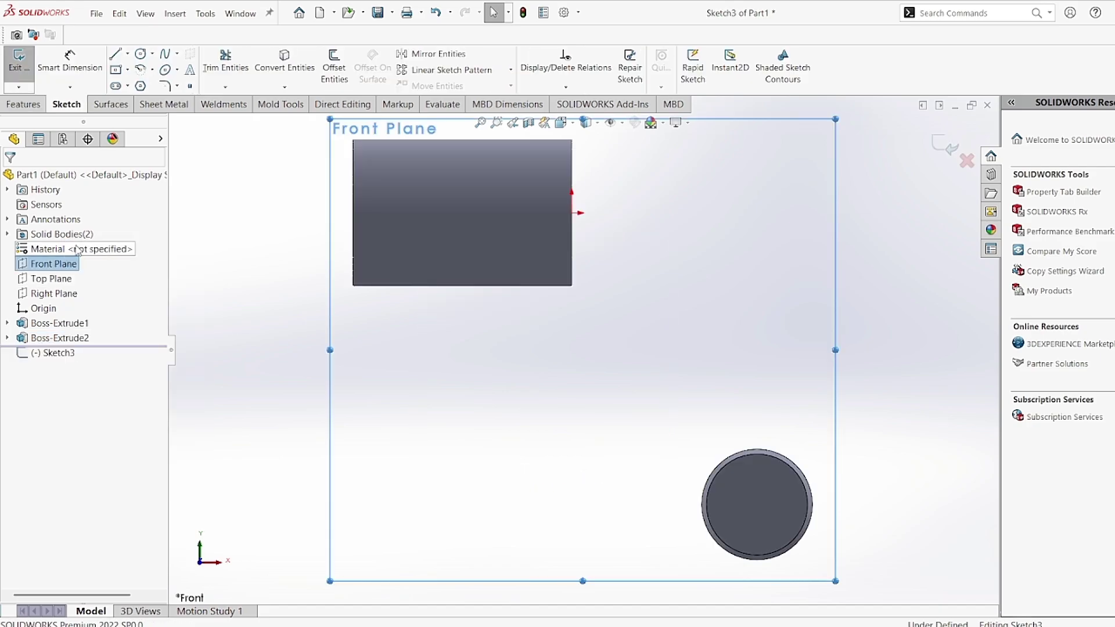
- Sketch a horizontal line from the small cylinder's top, a 90° tangent arc of about 15 mm radius, and a 65 mm vertical line into the large cylinder
click(116, 55)
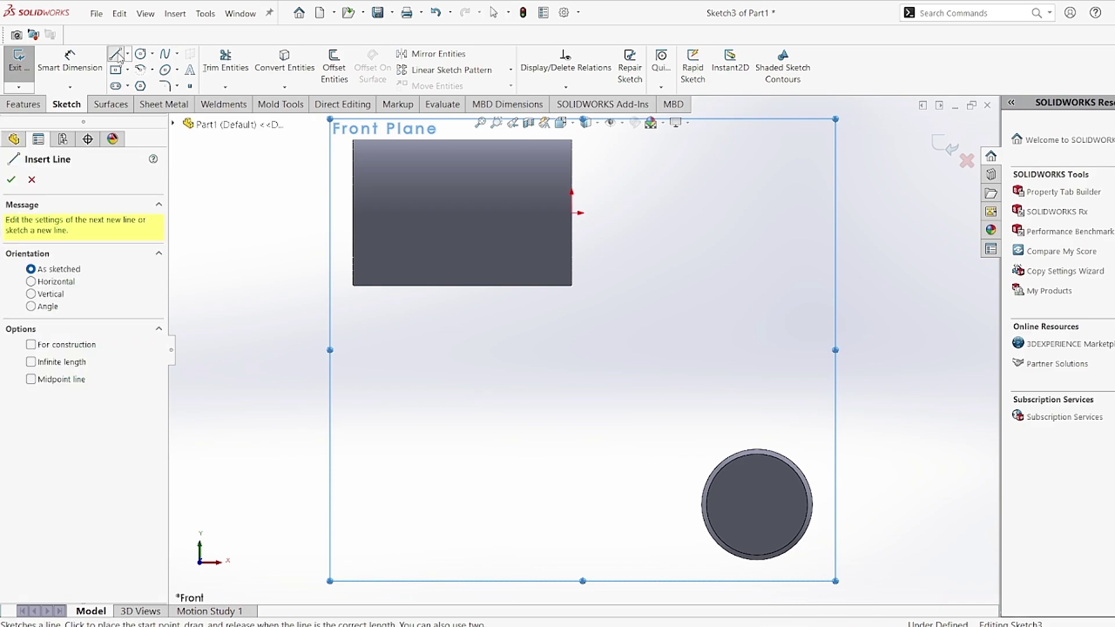
click(757, 451)
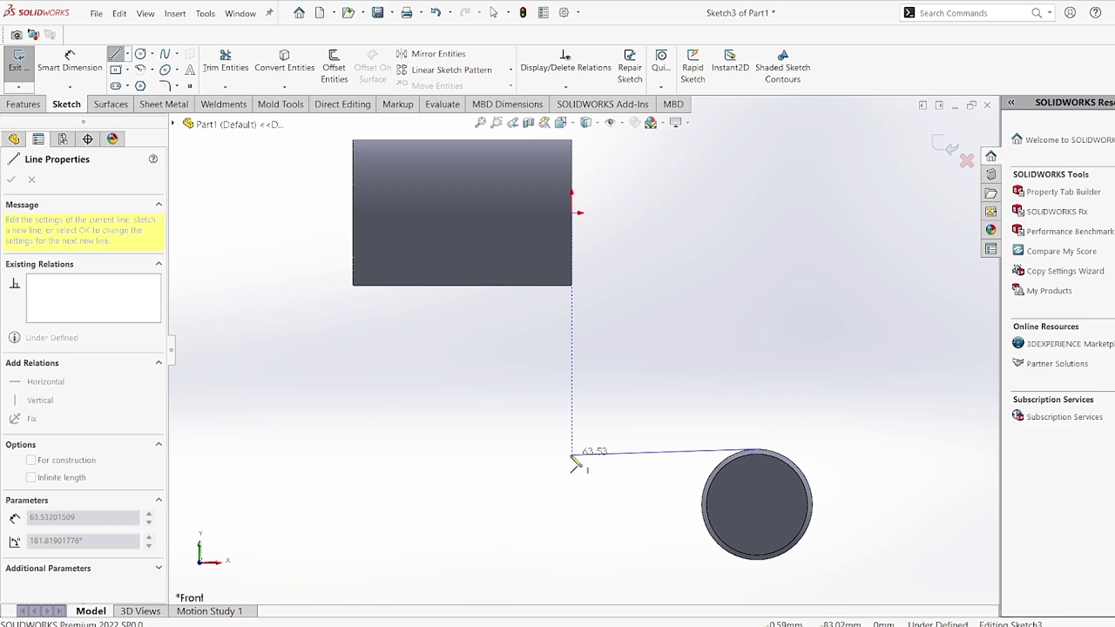
click(526, 449)
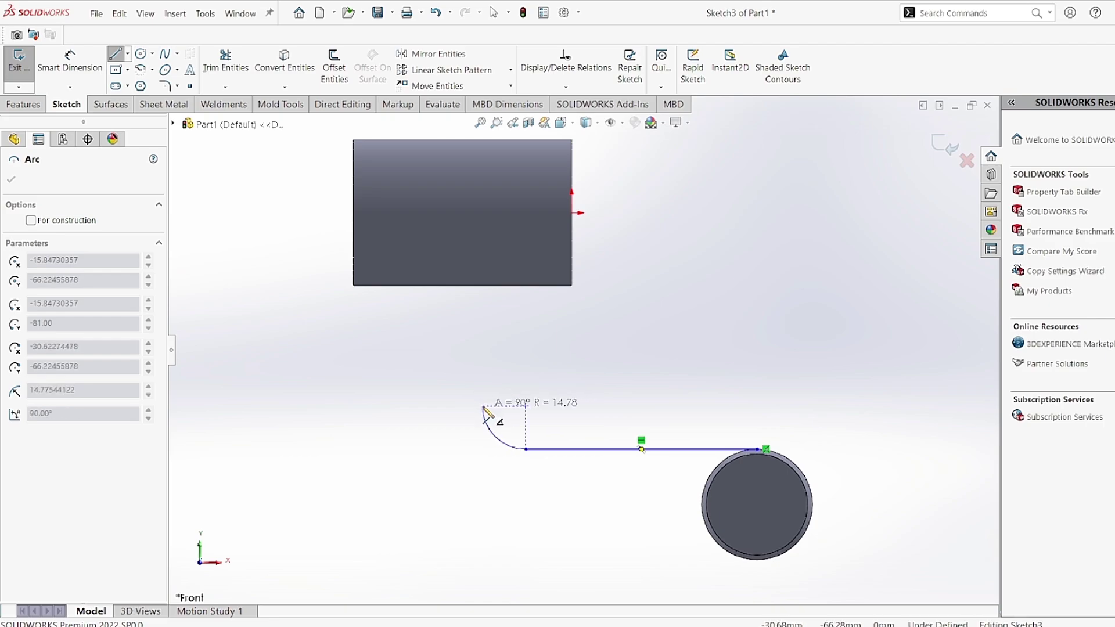
click(482, 405)
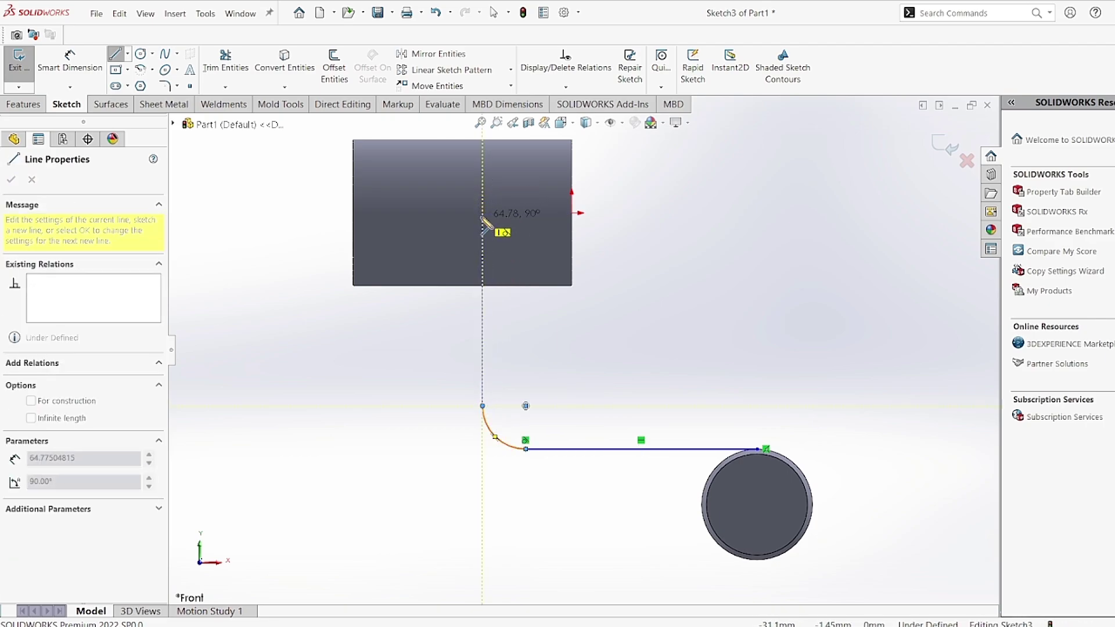
click(482, 220)
right_click(602, 388)
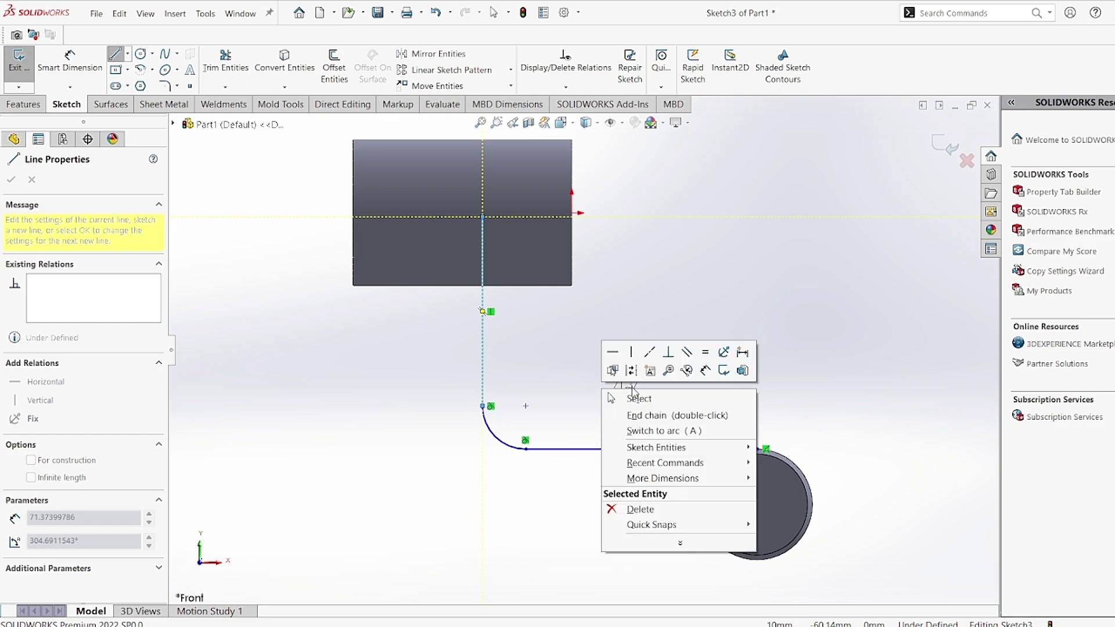
click(639, 399)
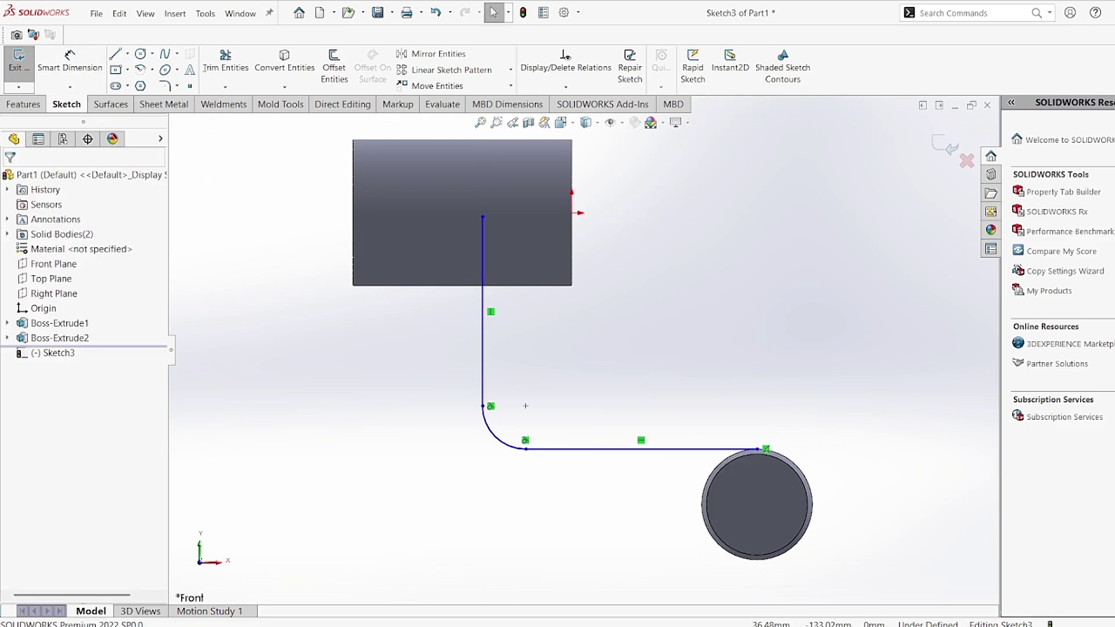
- Dimension the path's vertical line at 12 mm from the large cylinder's end face at the origin
click(849, 603)
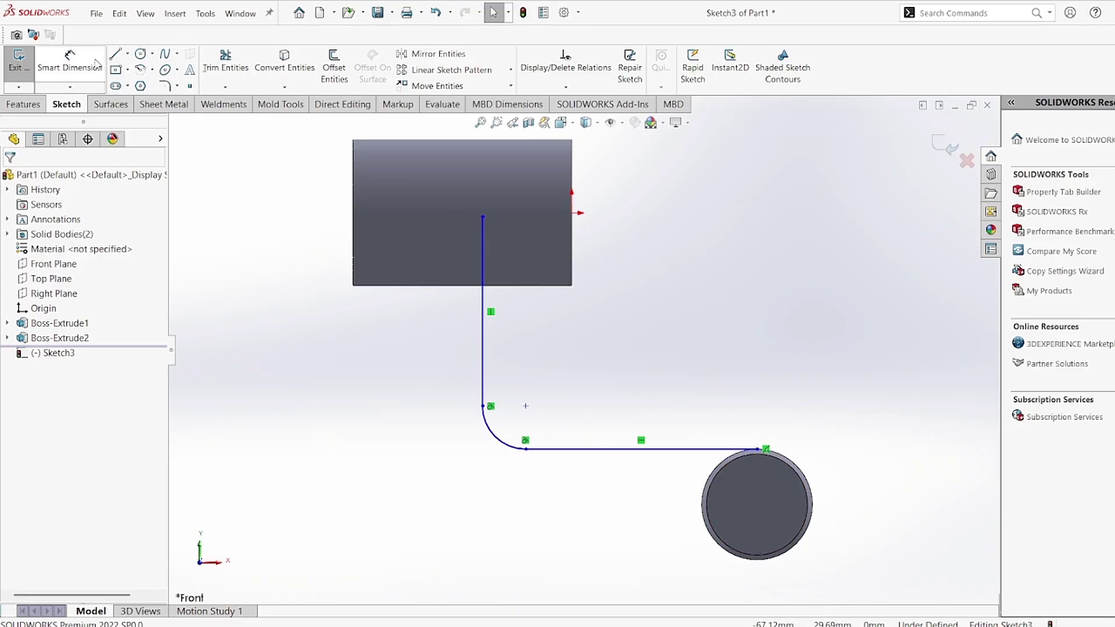
click(76, 61)
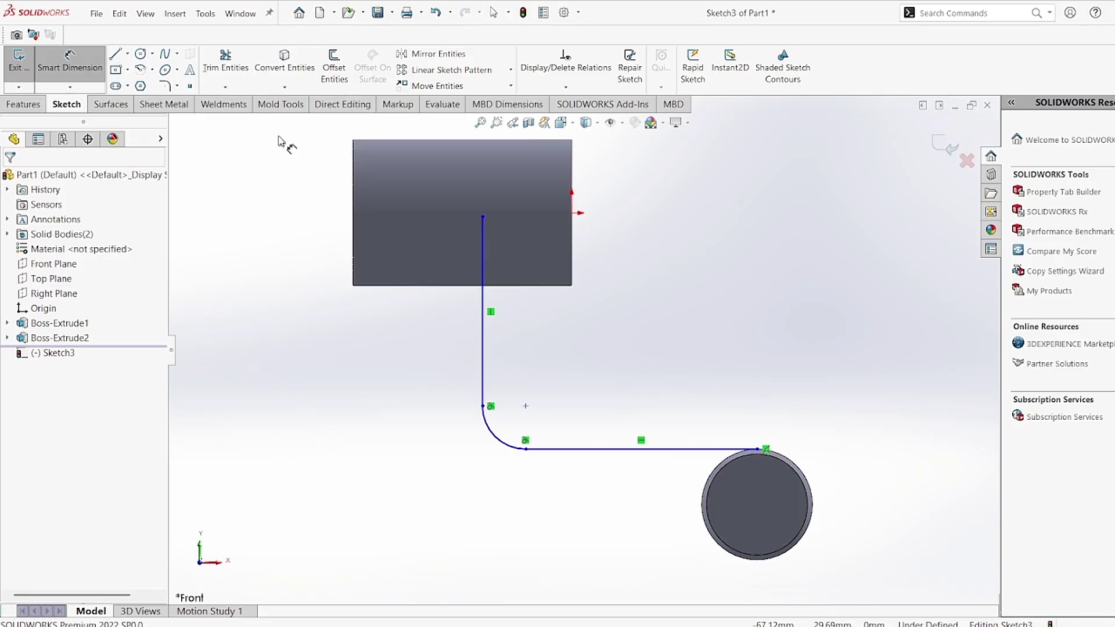
click(483, 256)
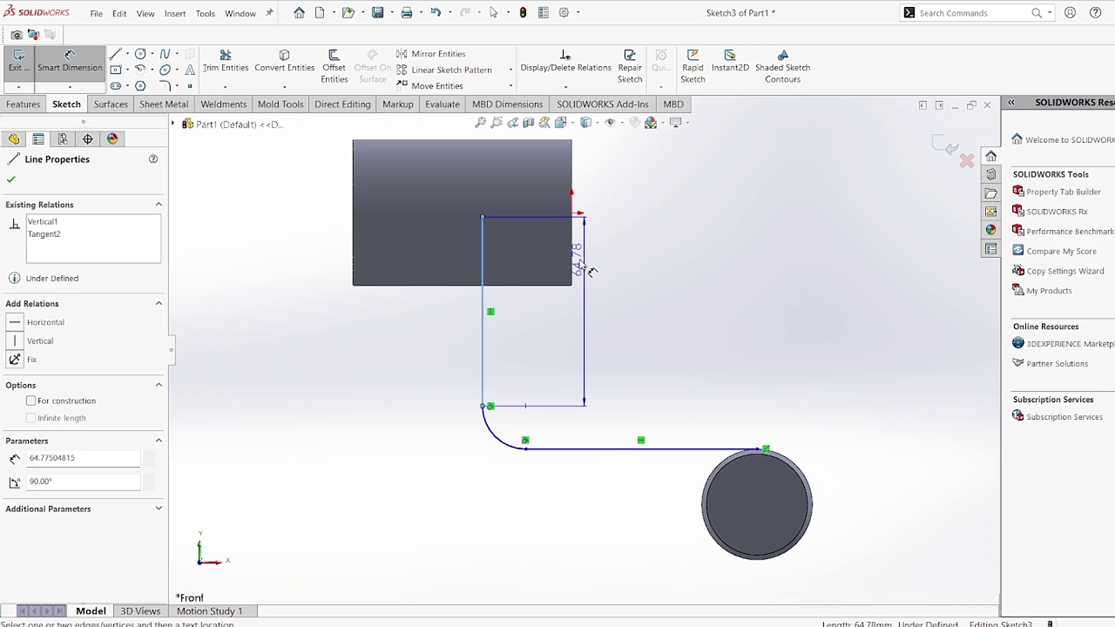
click(572, 259)
click(629, 261)
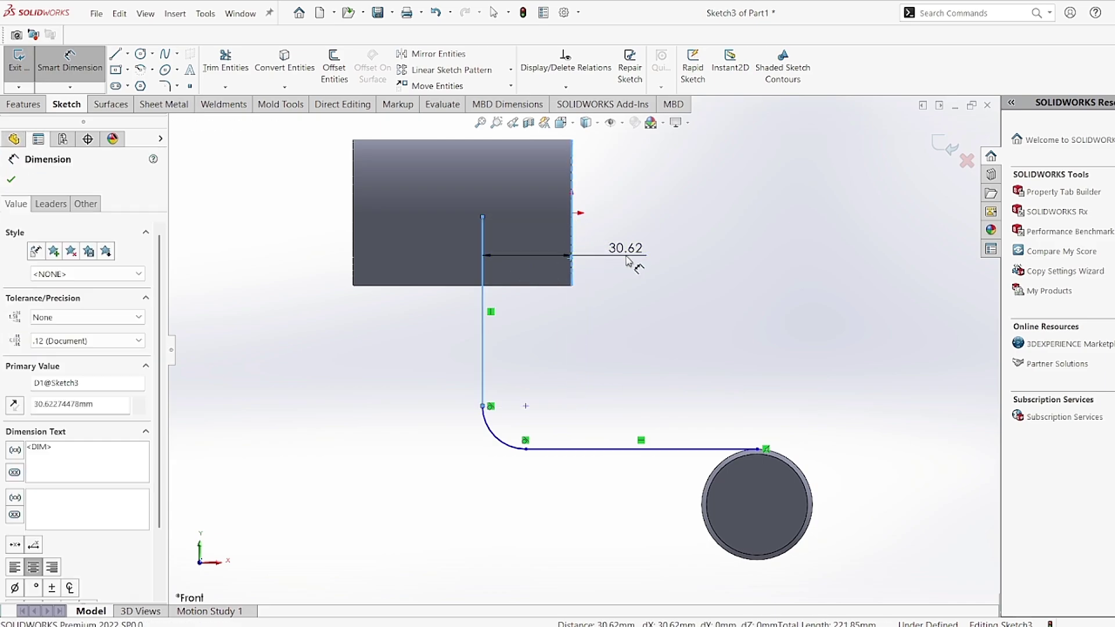
text(15)
key(Return)
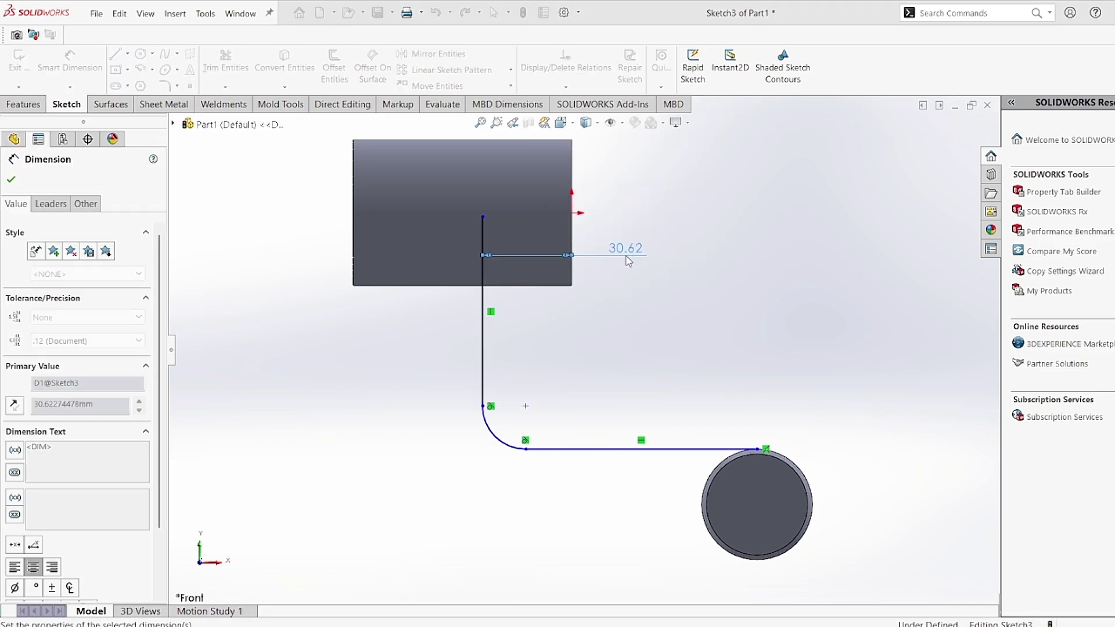
- Check the Step 2 dimensions in the Untitled.jpg reference image, return to SOLIDWORKS and dimension the path arc's radius as 20 mm
key(alt+Tab)
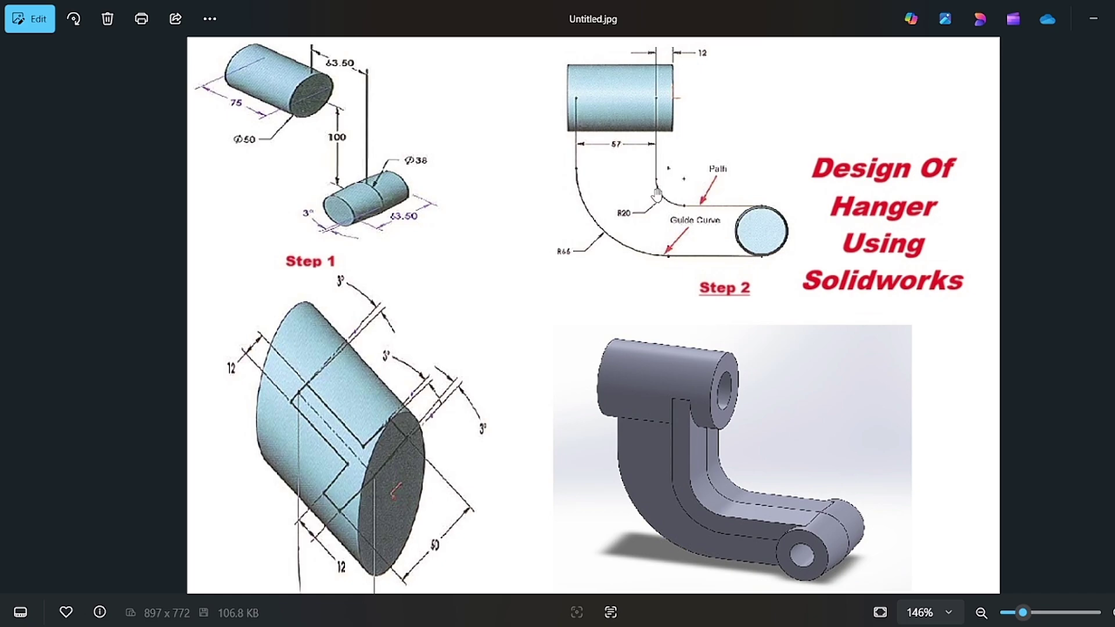
mouse_move(883, 624)
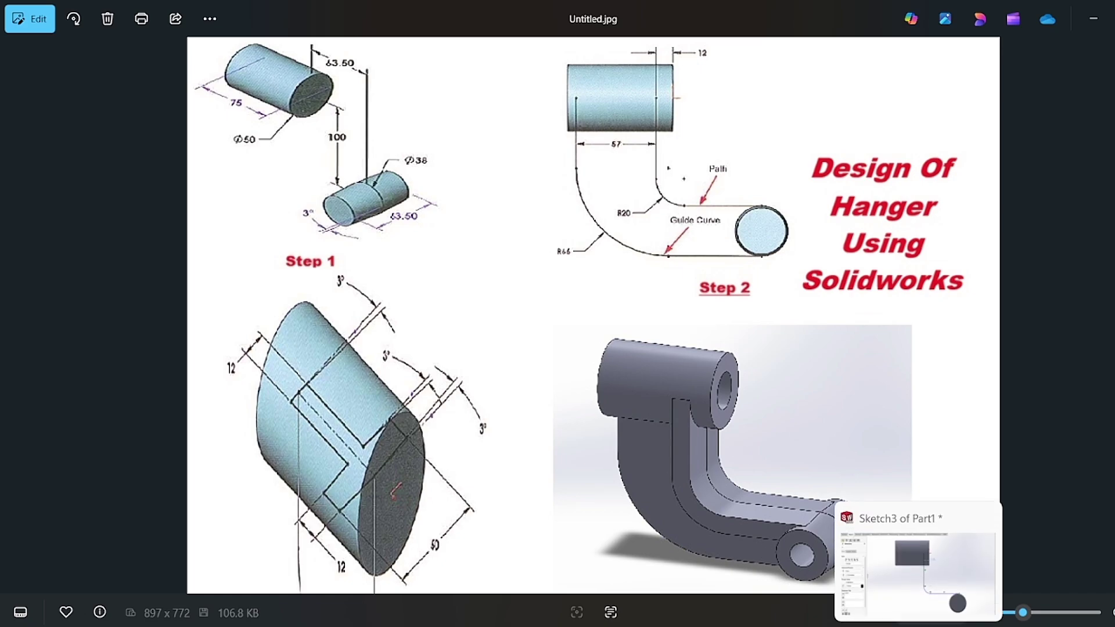
click(915, 575)
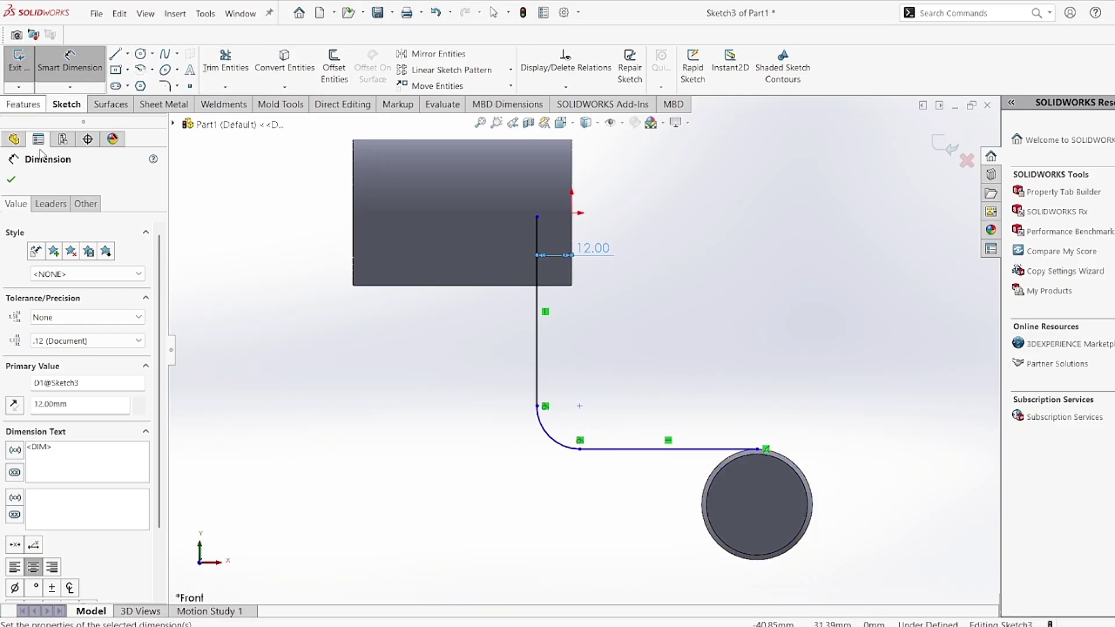
click(552, 435)
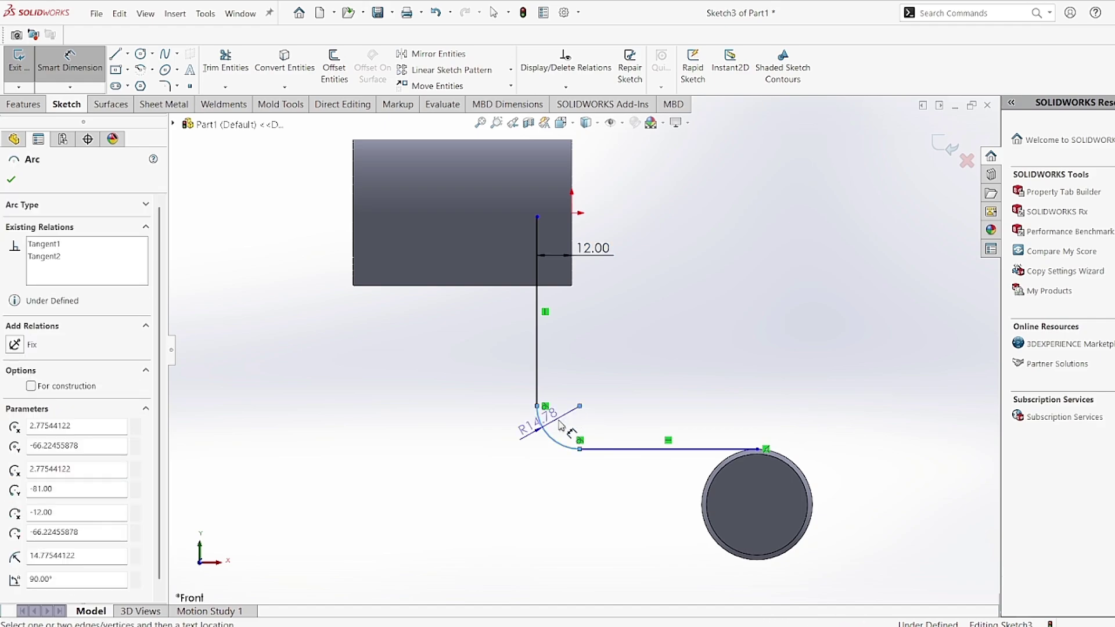
click(668, 372)
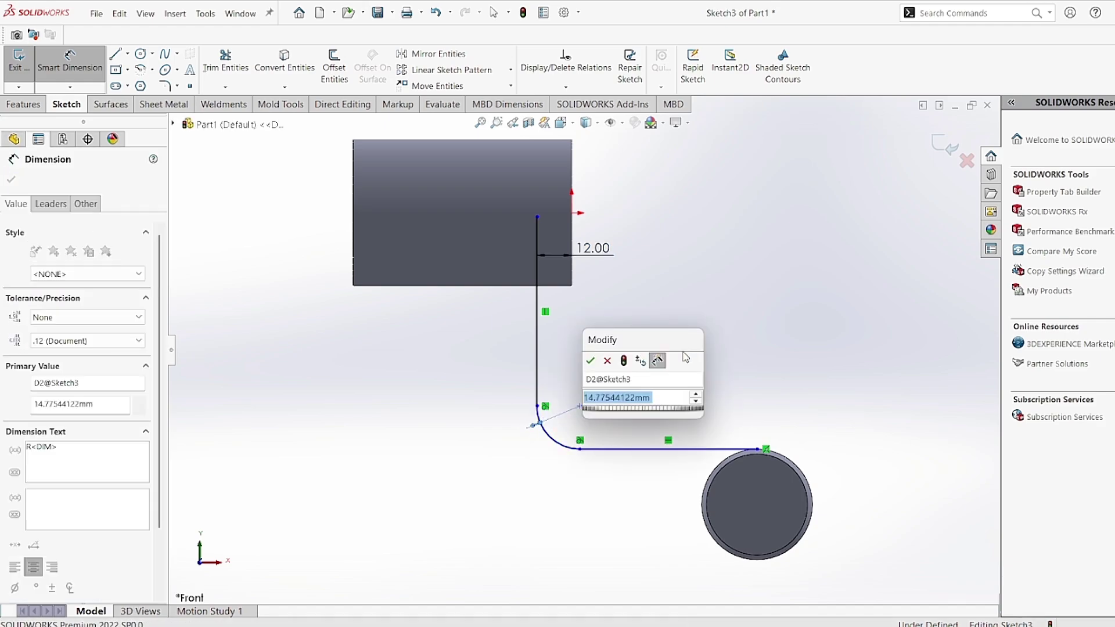
text(20)
key(Return)
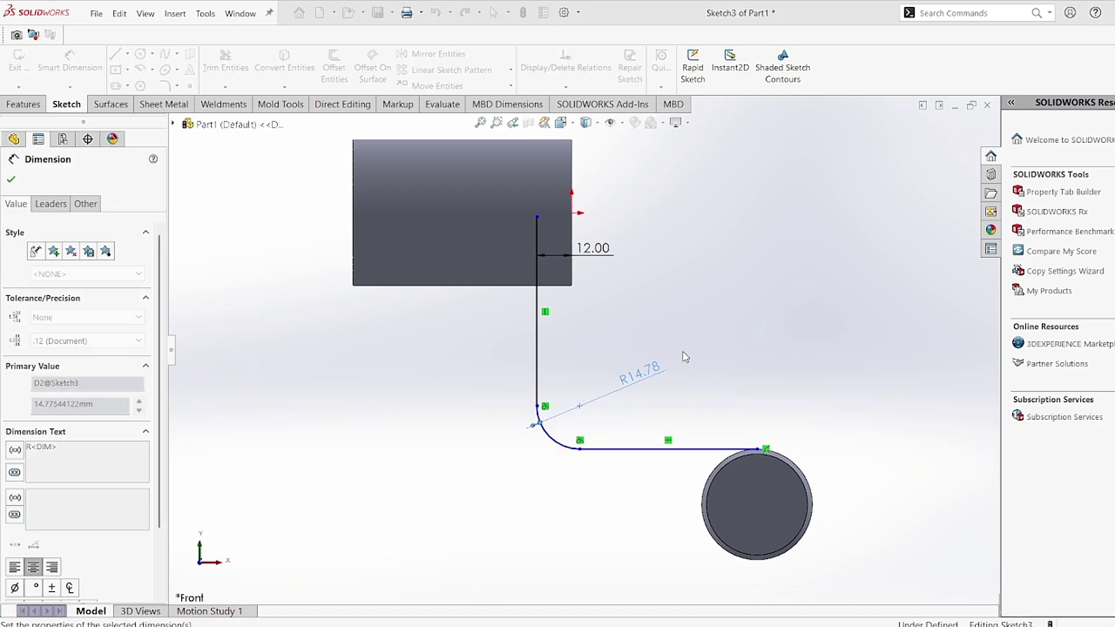
click(13, 181)
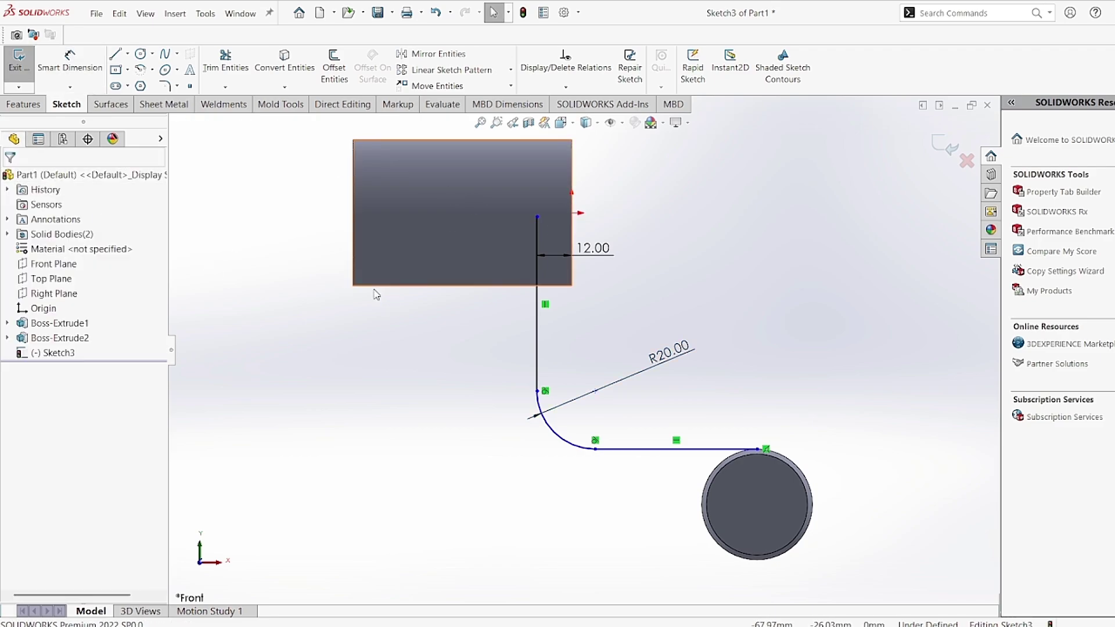
- Add a Horizontal relation between the upper endpoint of the path's vertical line and the origin
click(537, 218)
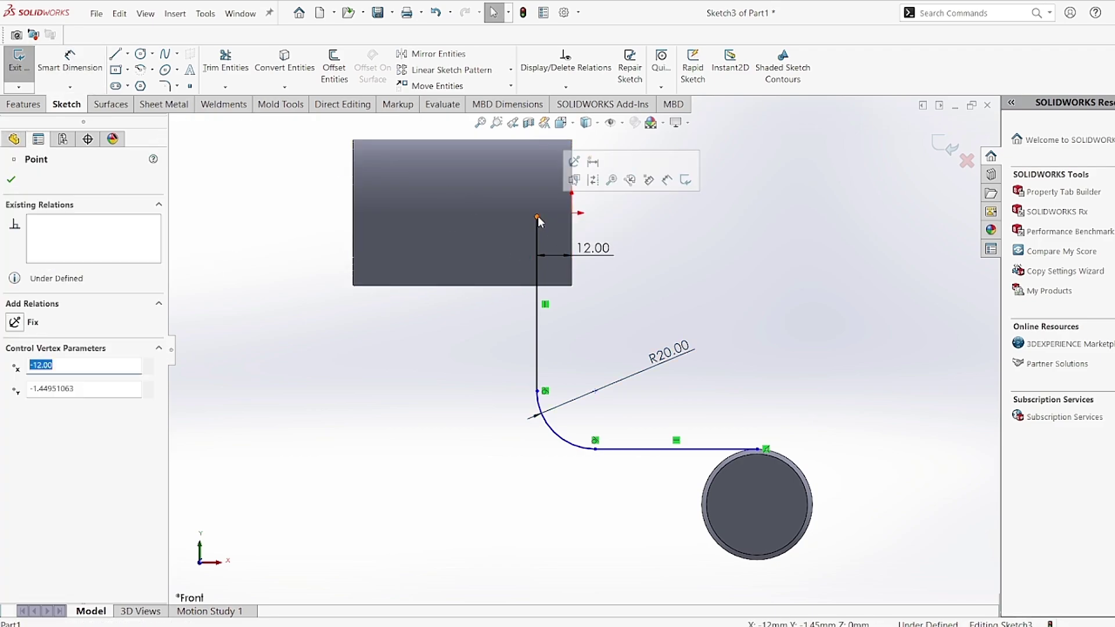
ctrl+click(571, 213)
click(15, 385)
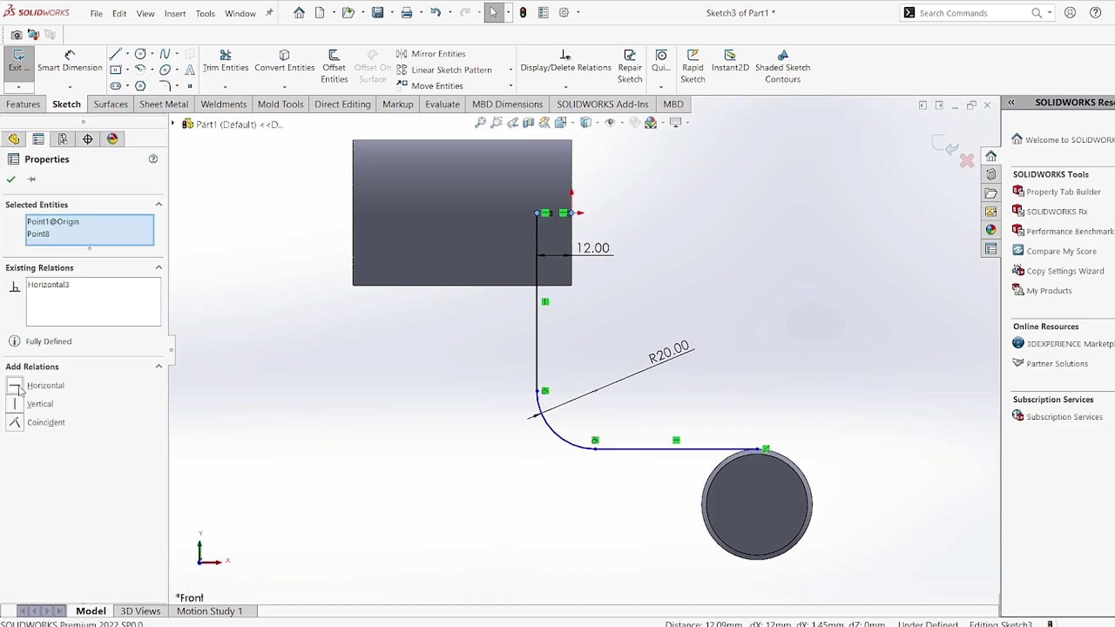
- Make the path's horizontal line tangent to the small cylinder's outer edge and finish the sketch
click(706, 448)
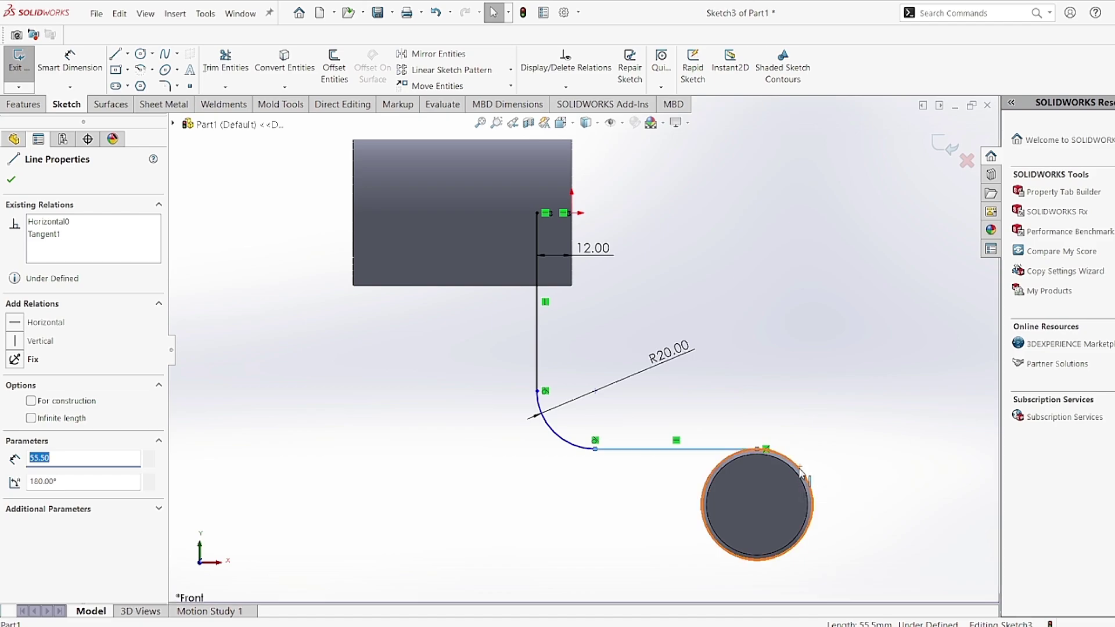
ctrl+click(802, 473)
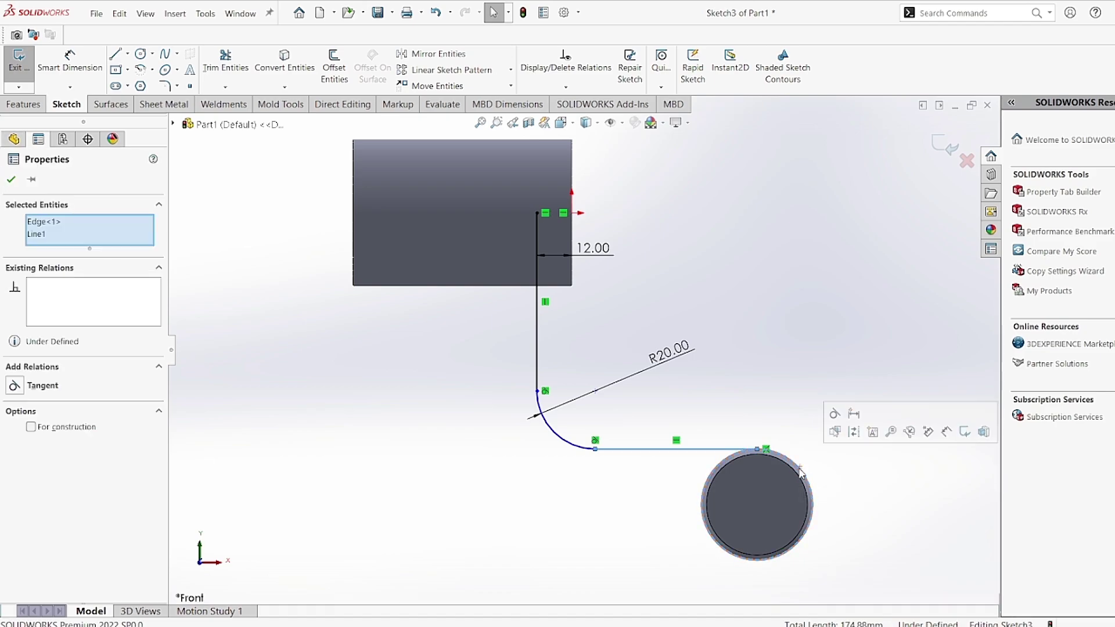
click(14, 385)
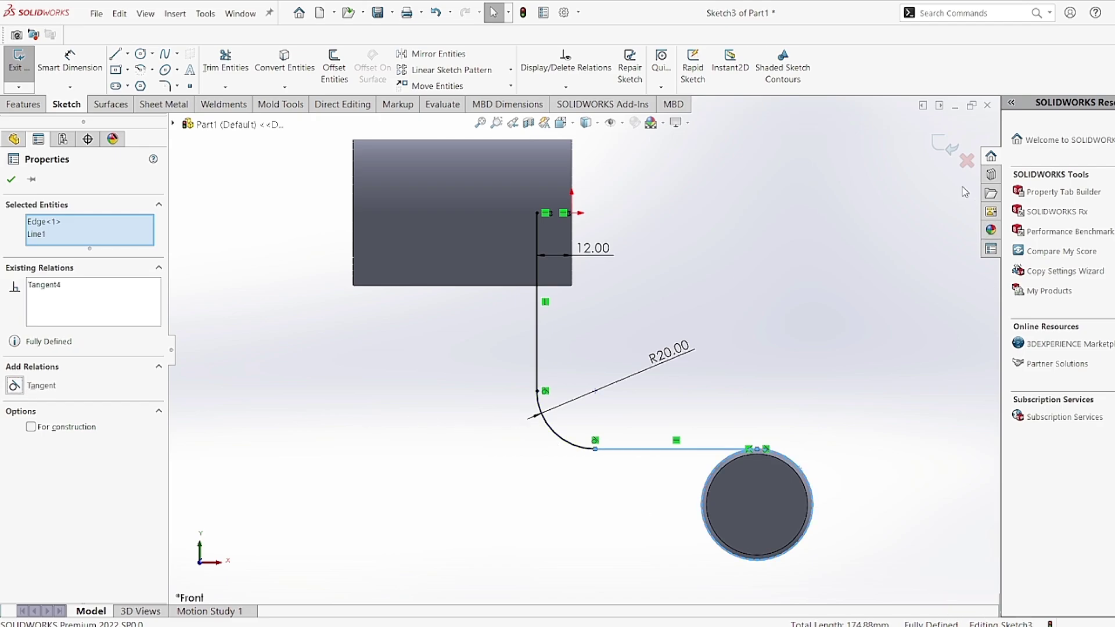
click(941, 150)
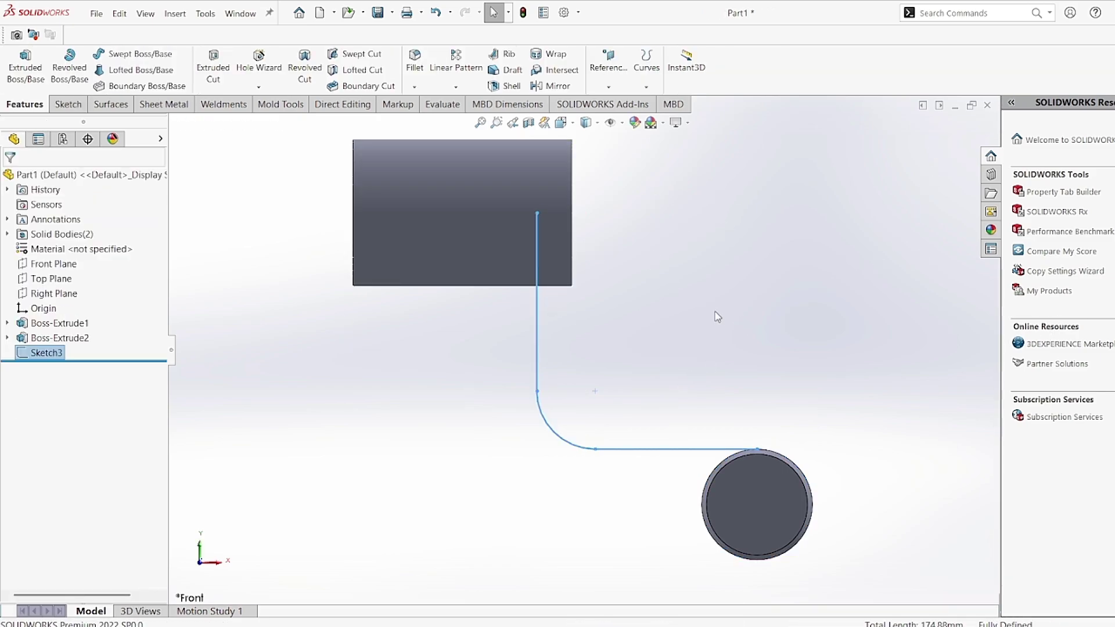
- On the Front Plane, sketch a horizontal line from the small cylinder's bottom, a 90° tangent arc of about 26 mm radius, and a vertical line about 93 mm long
right_click(69, 263)
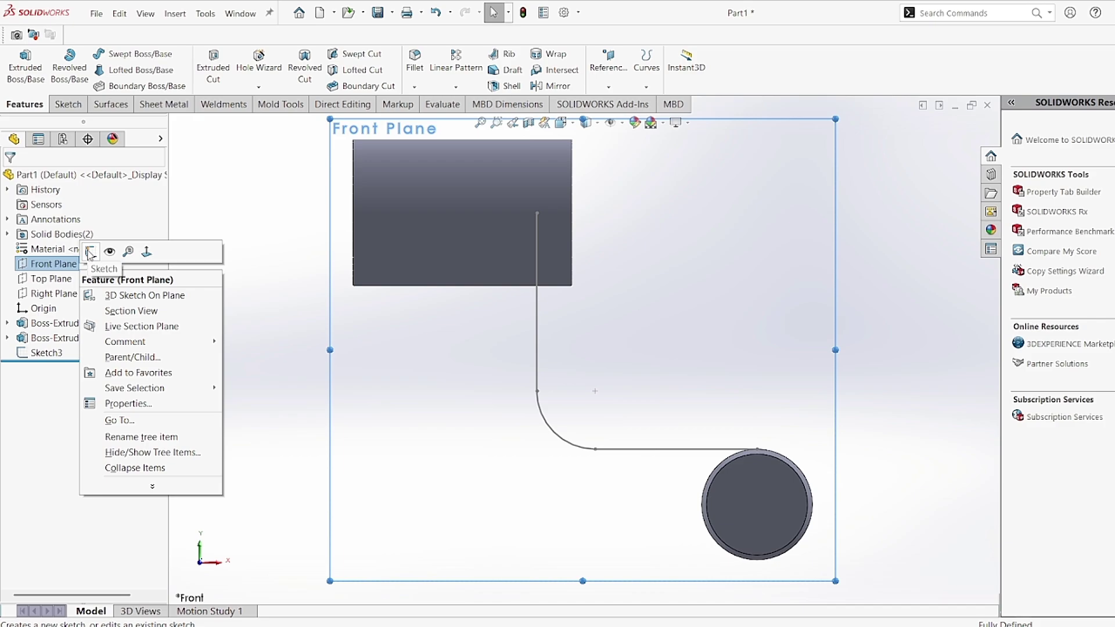
click(90, 252)
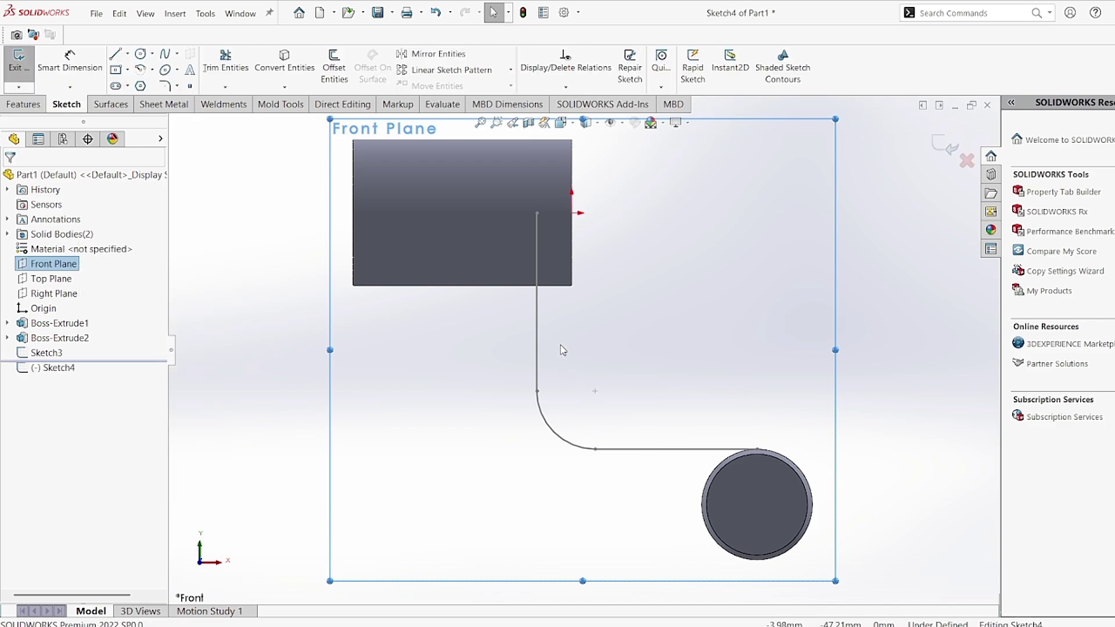
click(115, 55)
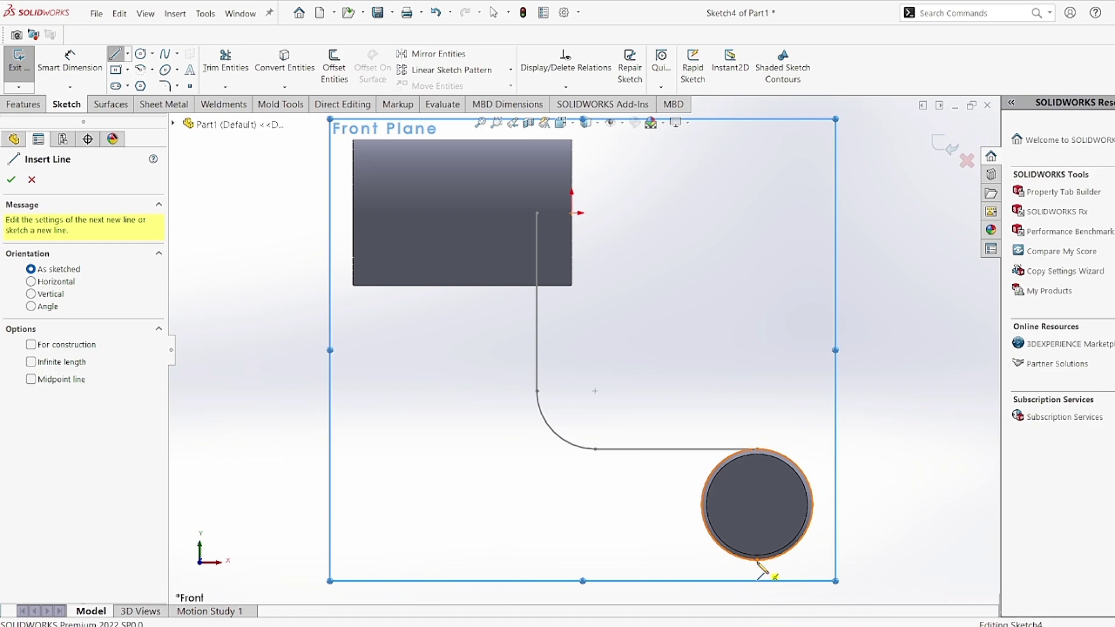
click(757, 561)
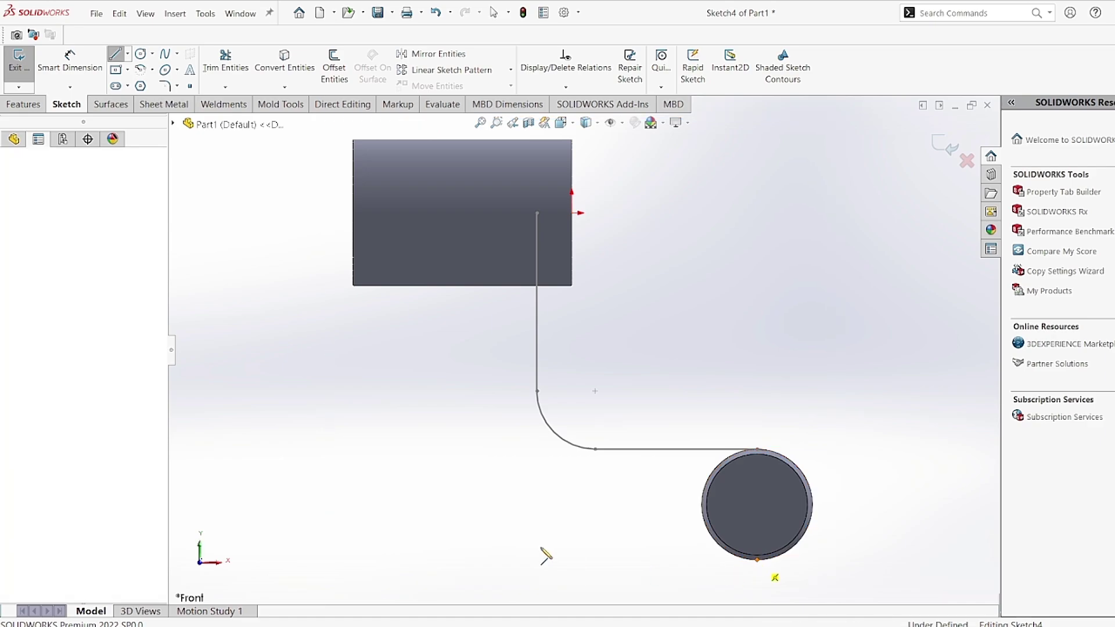
click(447, 561)
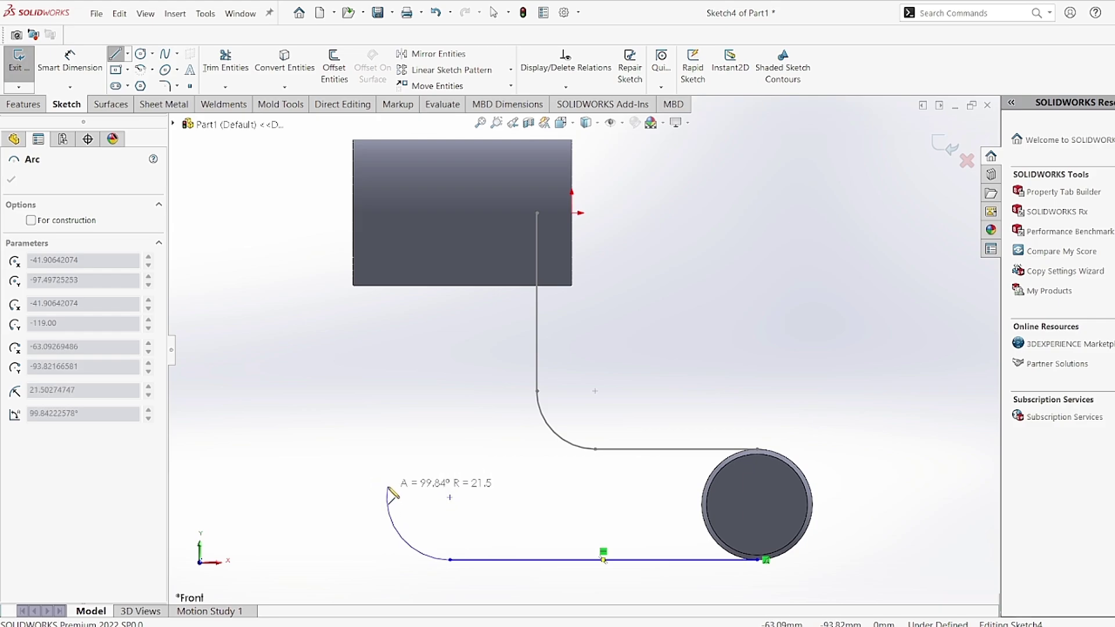
click(373, 483)
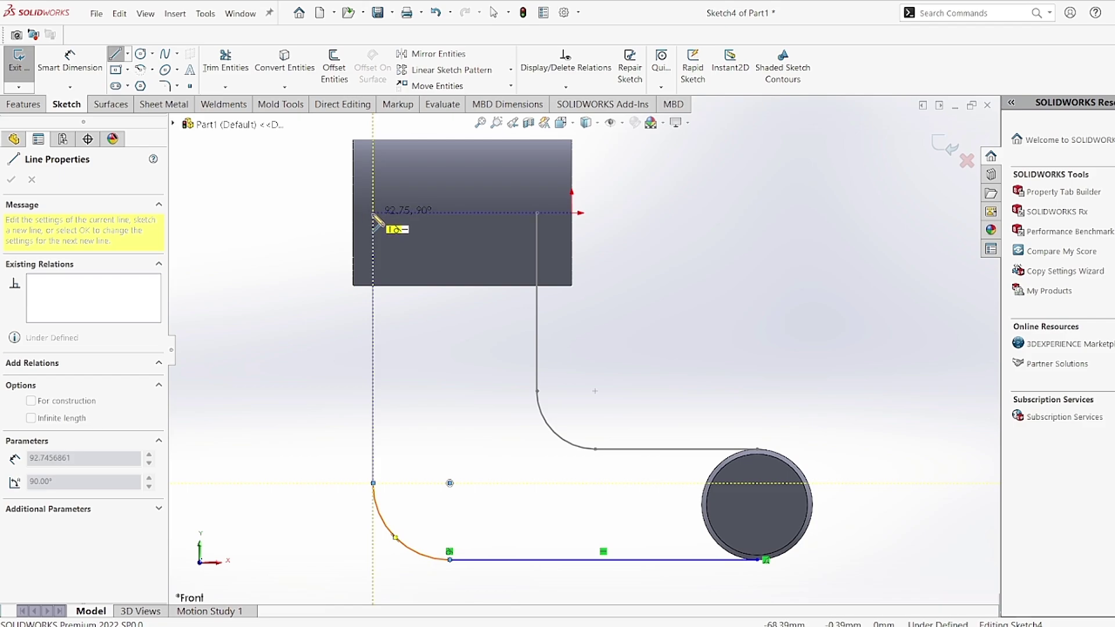
click(373, 347)
right_click(495, 414)
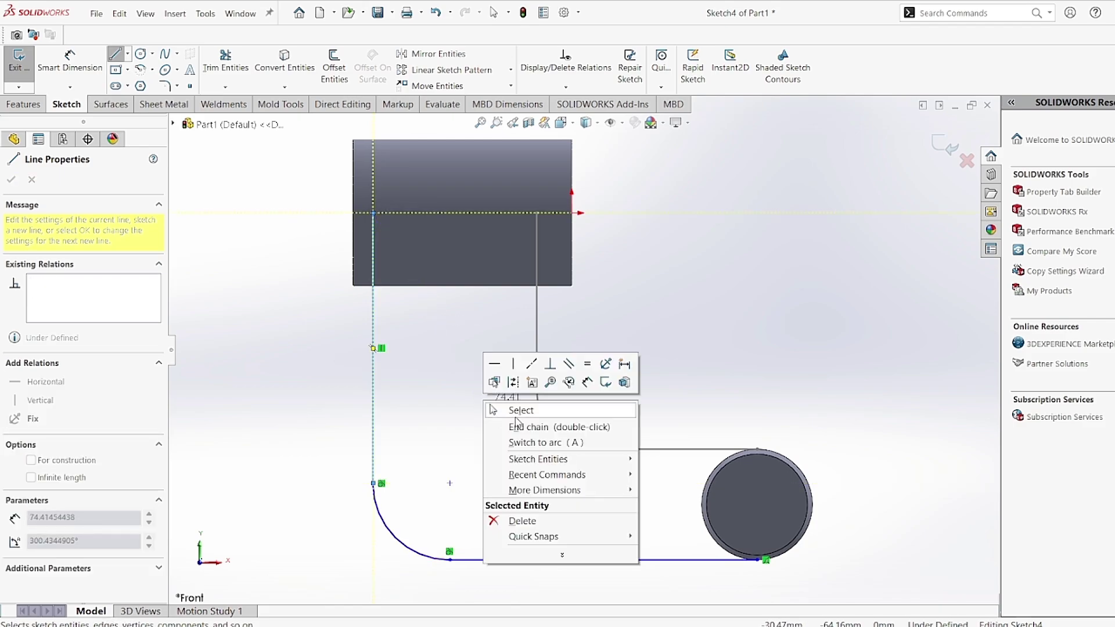
click(518, 411)
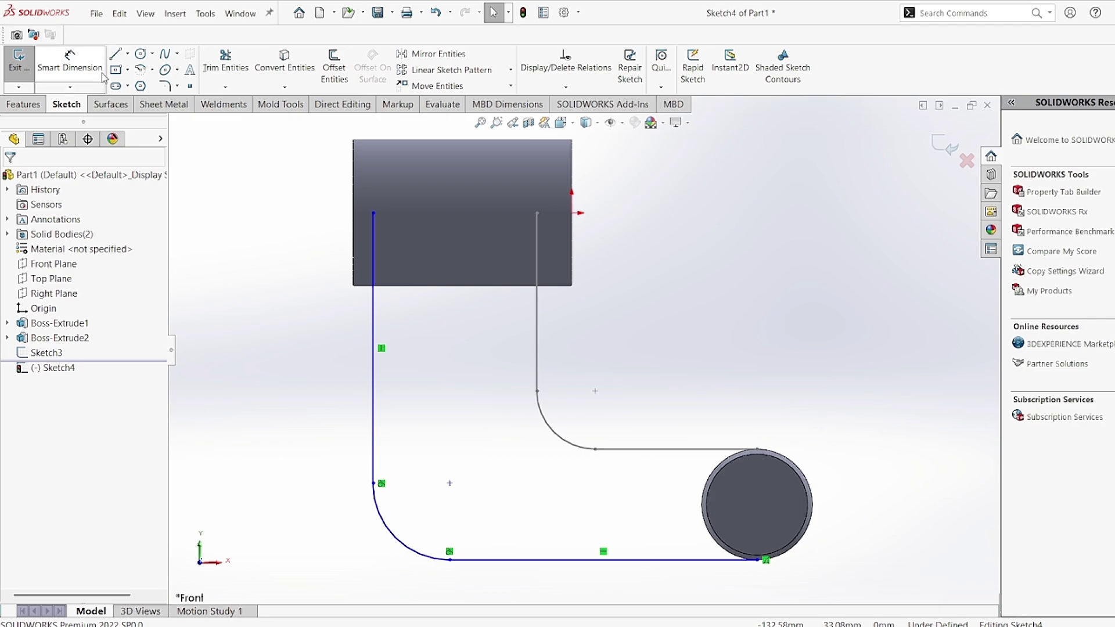
- Dimension the guide curve's arc with a radius of 66 mm
click(70, 61)
click(378, 508)
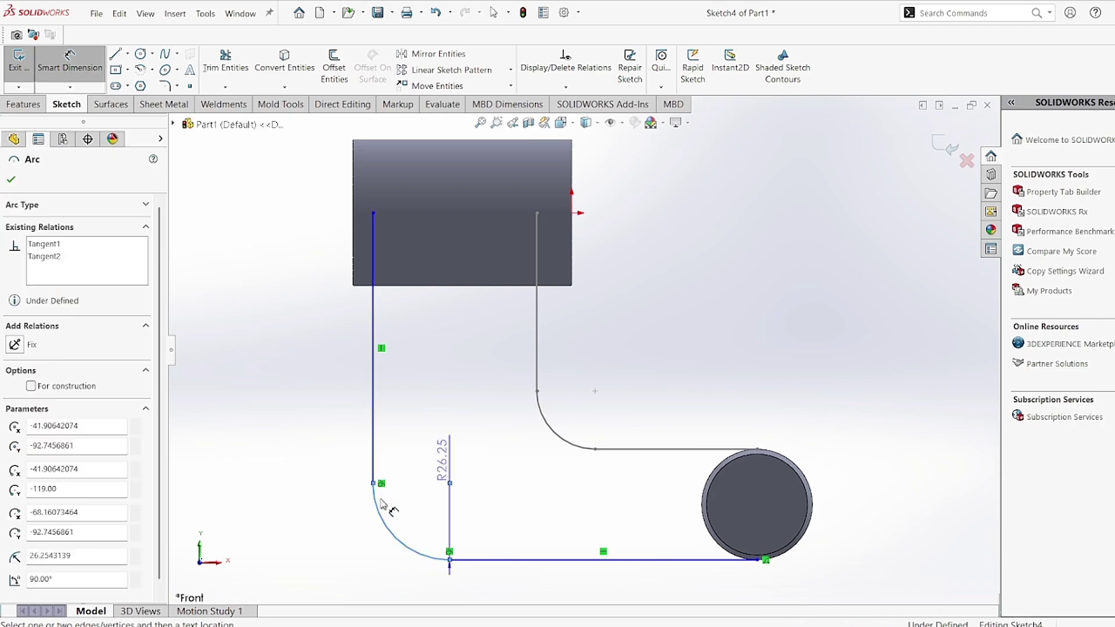
click(353, 522)
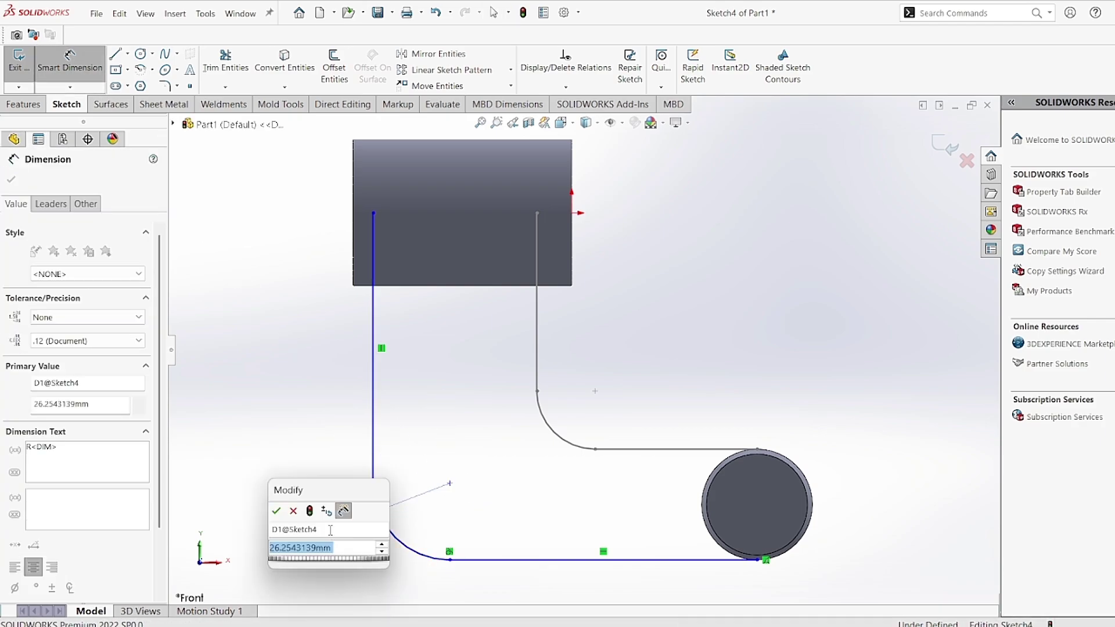
double_click(327, 547)
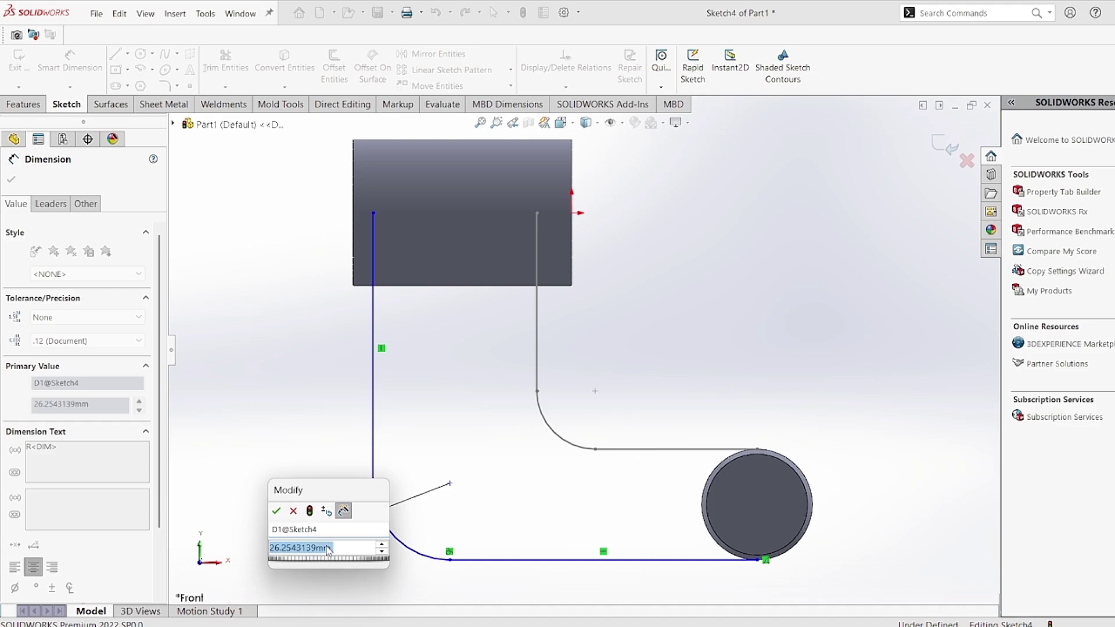
text(66)
key(Return)
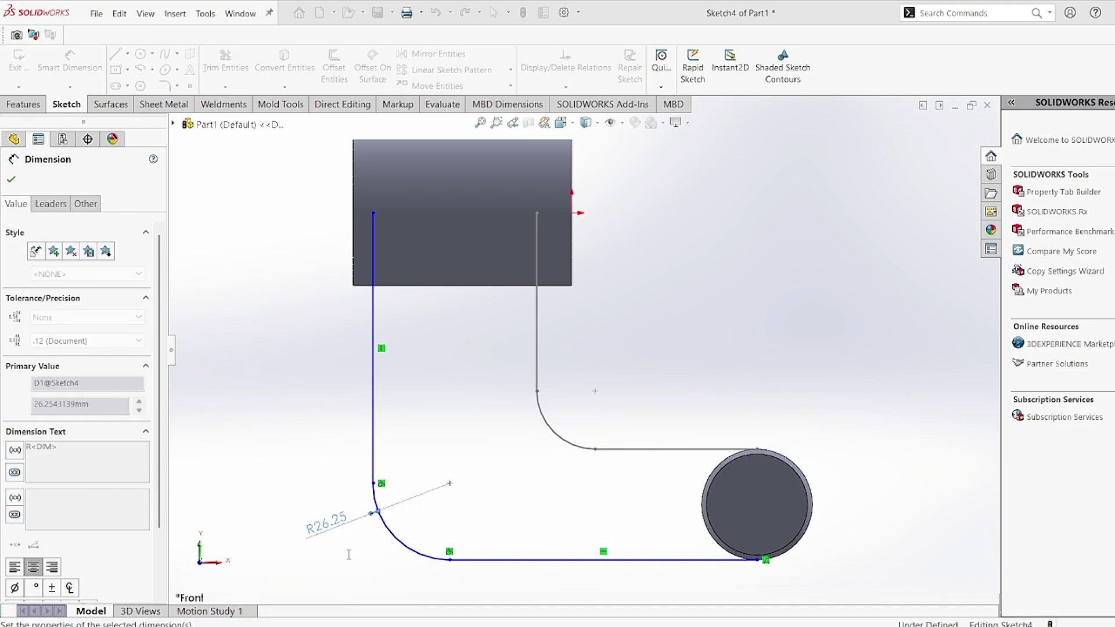
key(Escape)
- Add a Horizontal relation between the guide curve's upper endpoint and the path's upper endpoint
key(z)
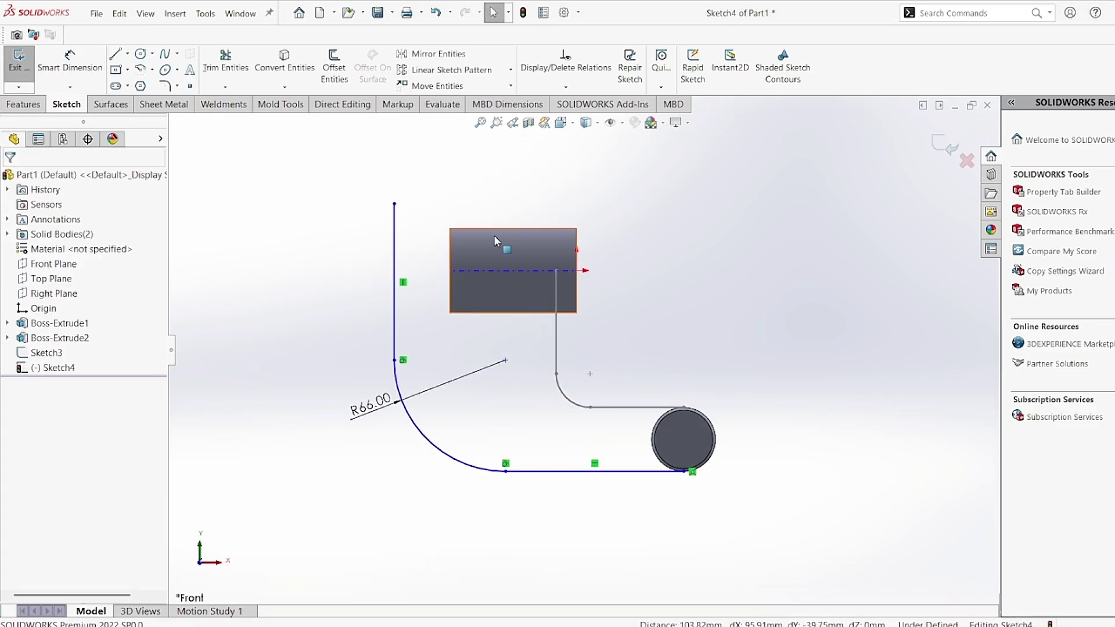
click(395, 204)
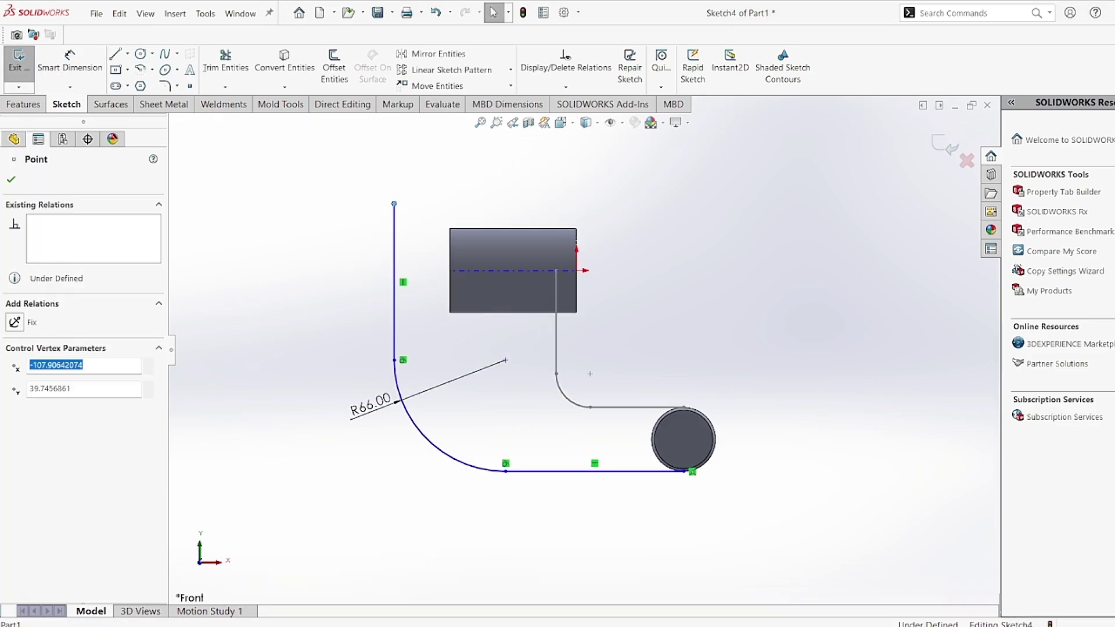
ctrl+click(556, 270)
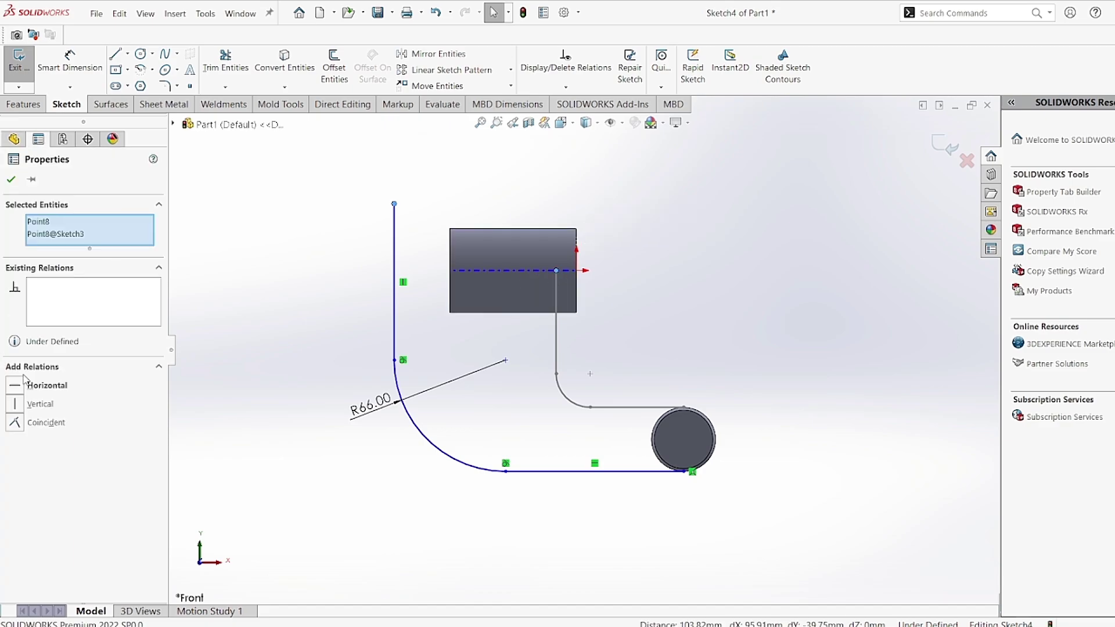
click(22, 386)
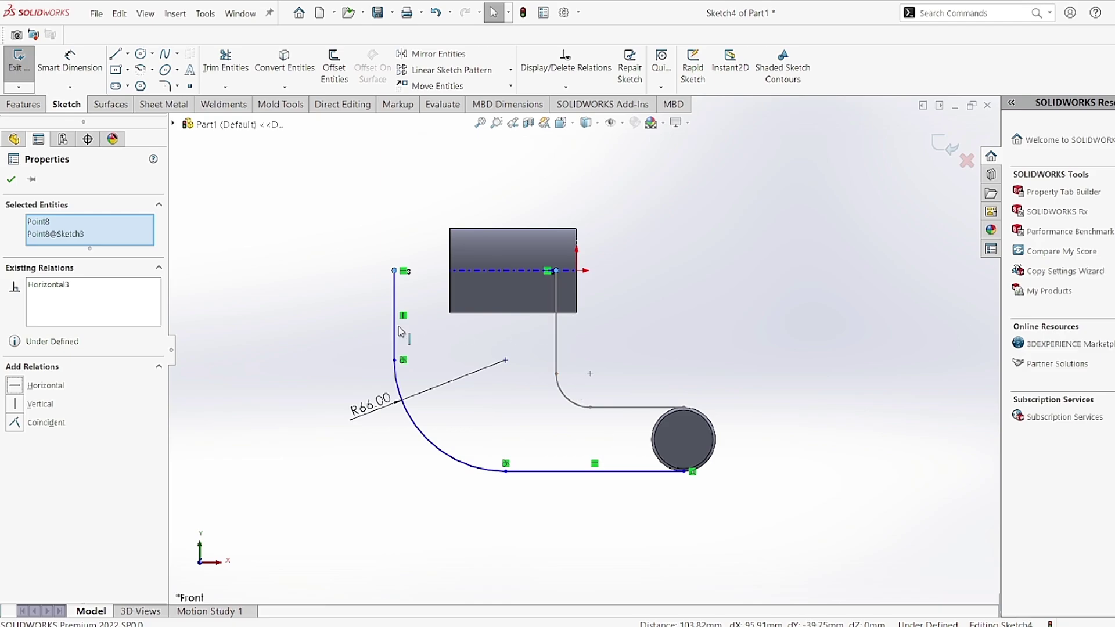
- Dimension the horizontal distance between the guide curve's and the path's vertical lines as 57 mm, following the reference drawing
click(849, 626)
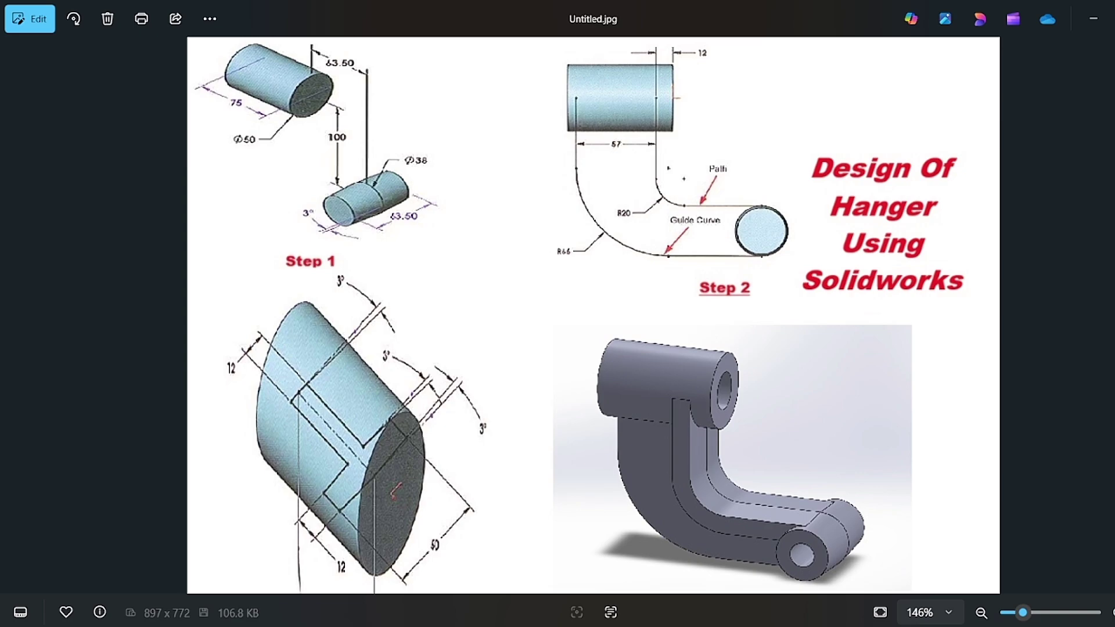
click(849, 626)
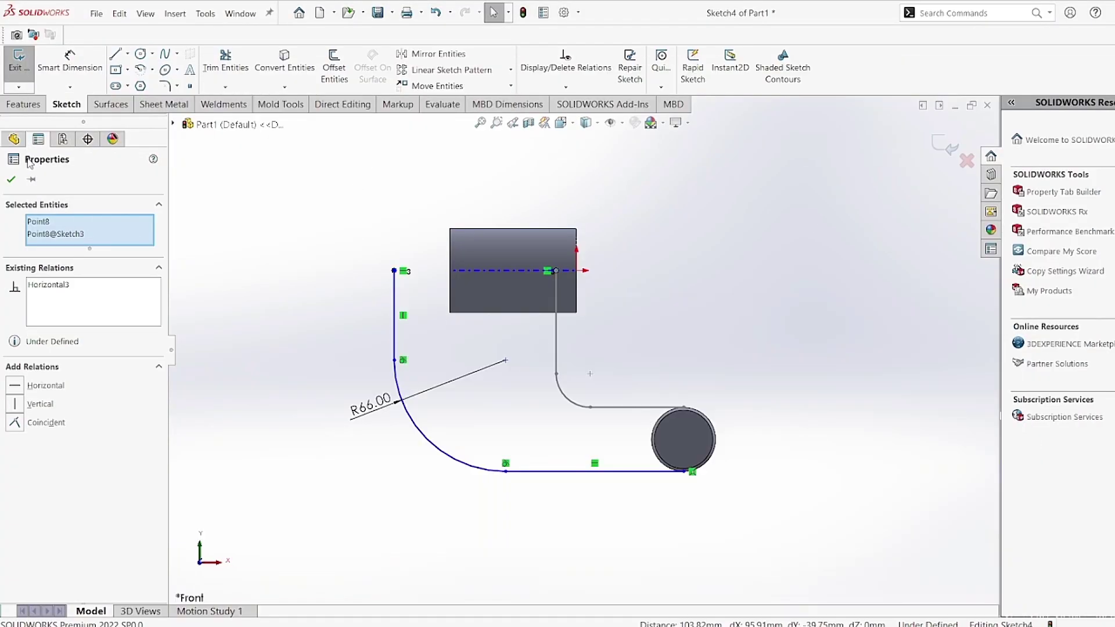
click(394, 336)
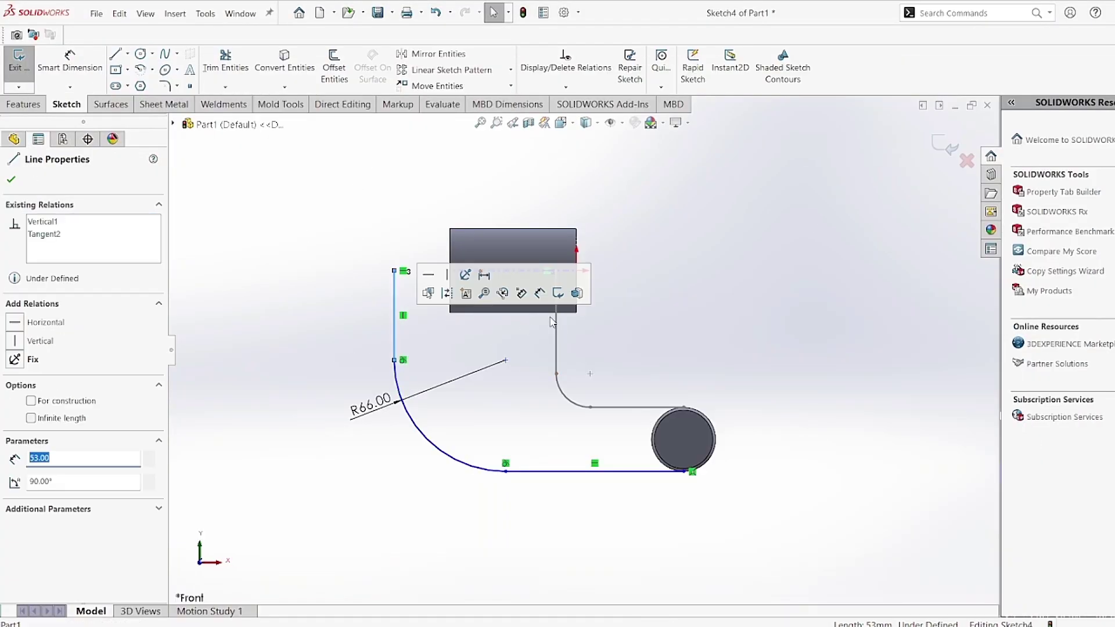
click(70, 61)
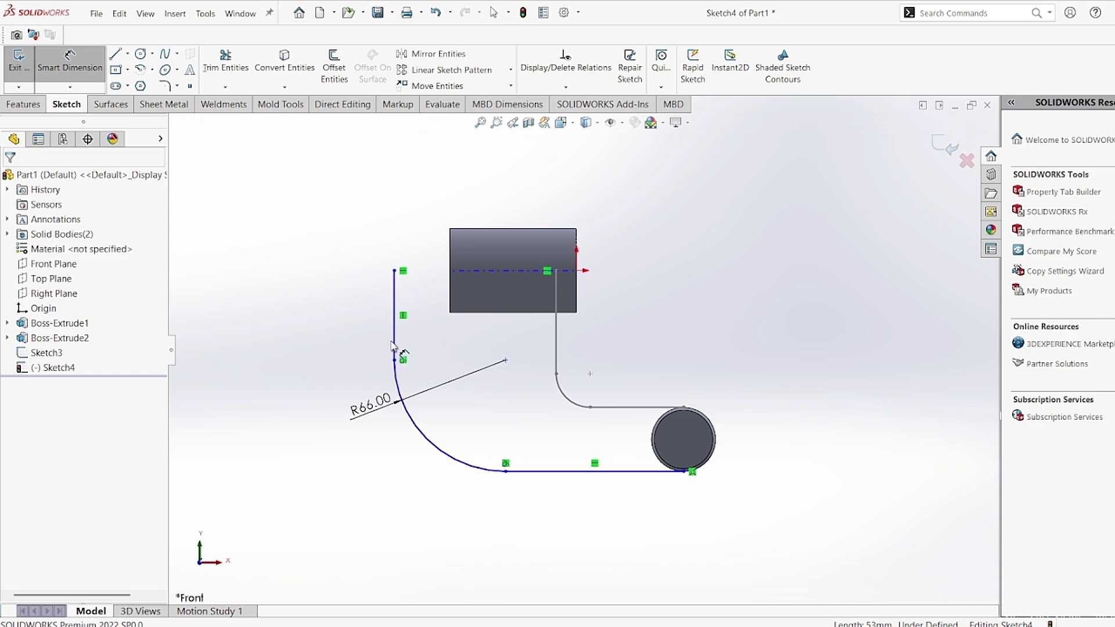
click(557, 324)
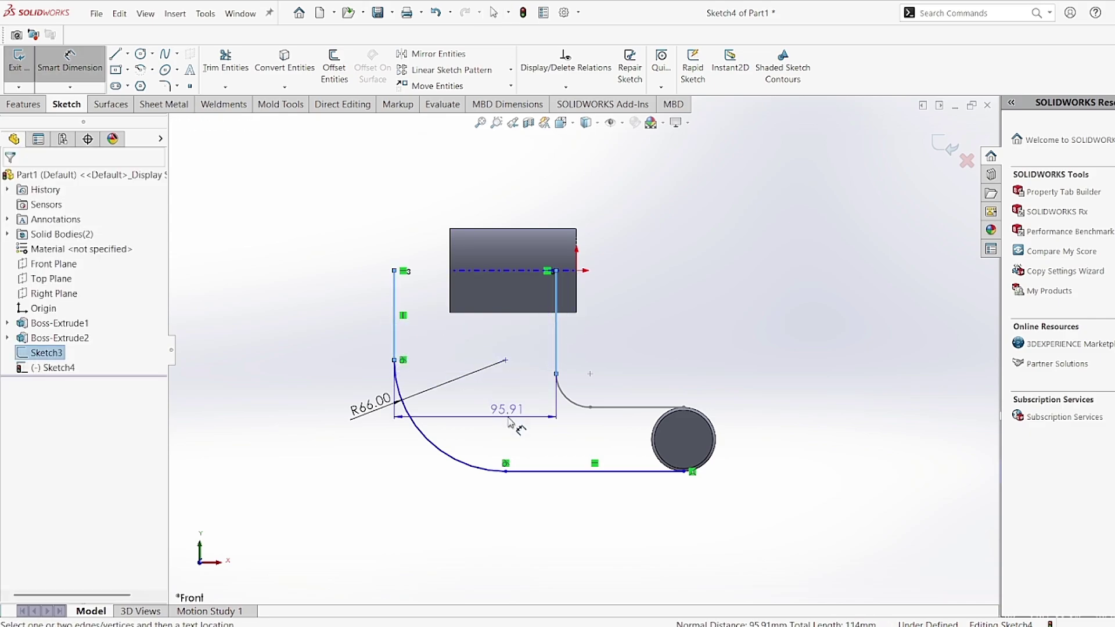
click(508, 413)
text(57)
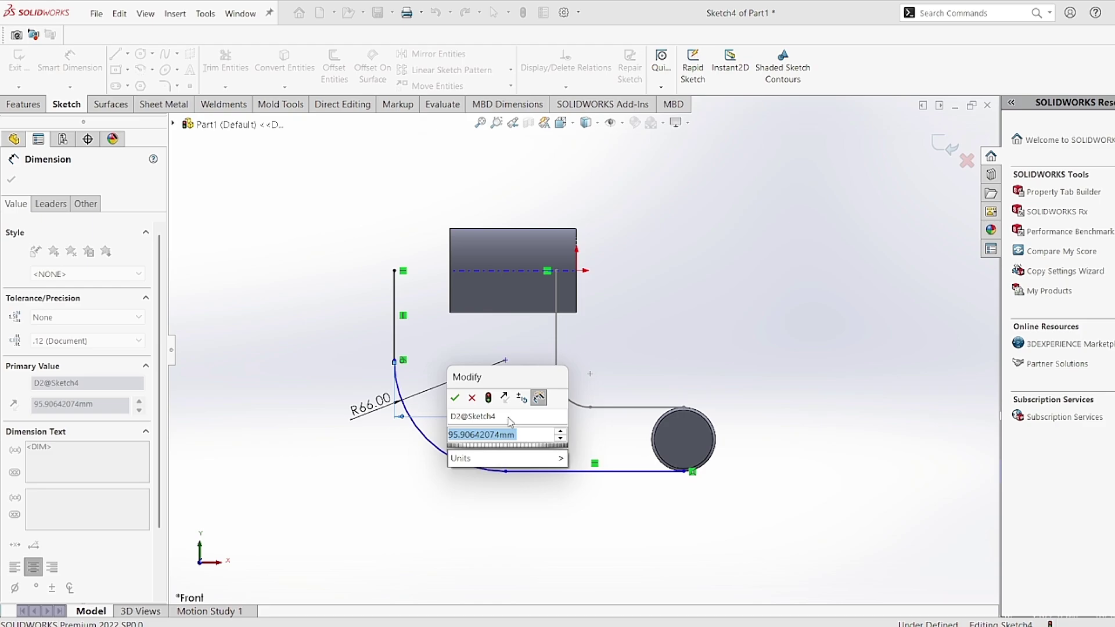
key(Return)
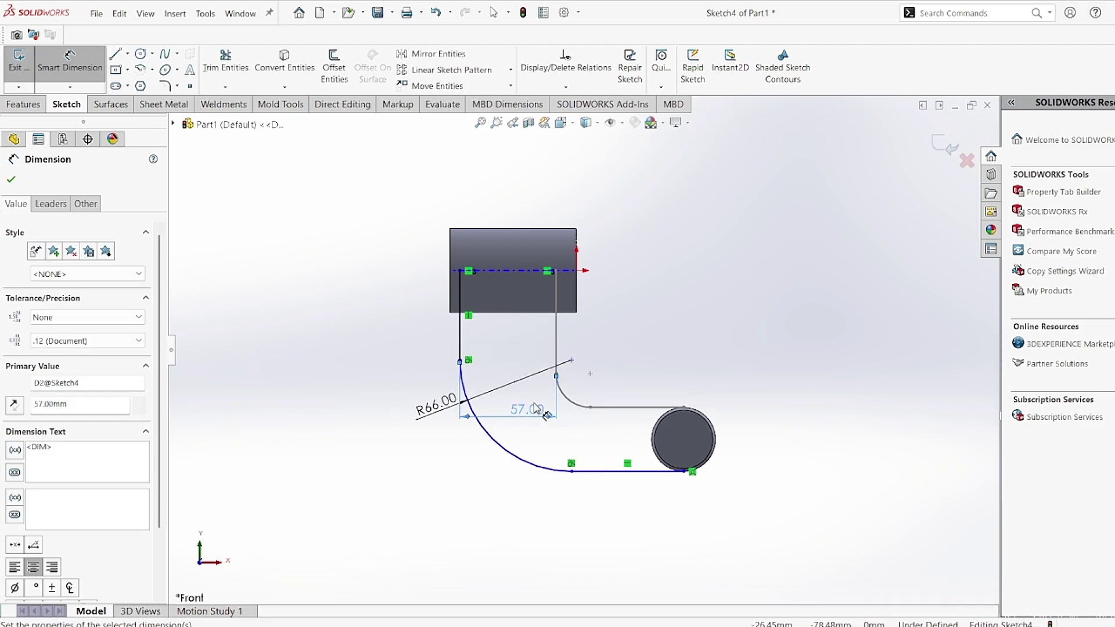
- Make the guide curve's horizontal line tangent to the small cylinder's outer edge and finish the sketch
click(630, 472)
key(Escape)
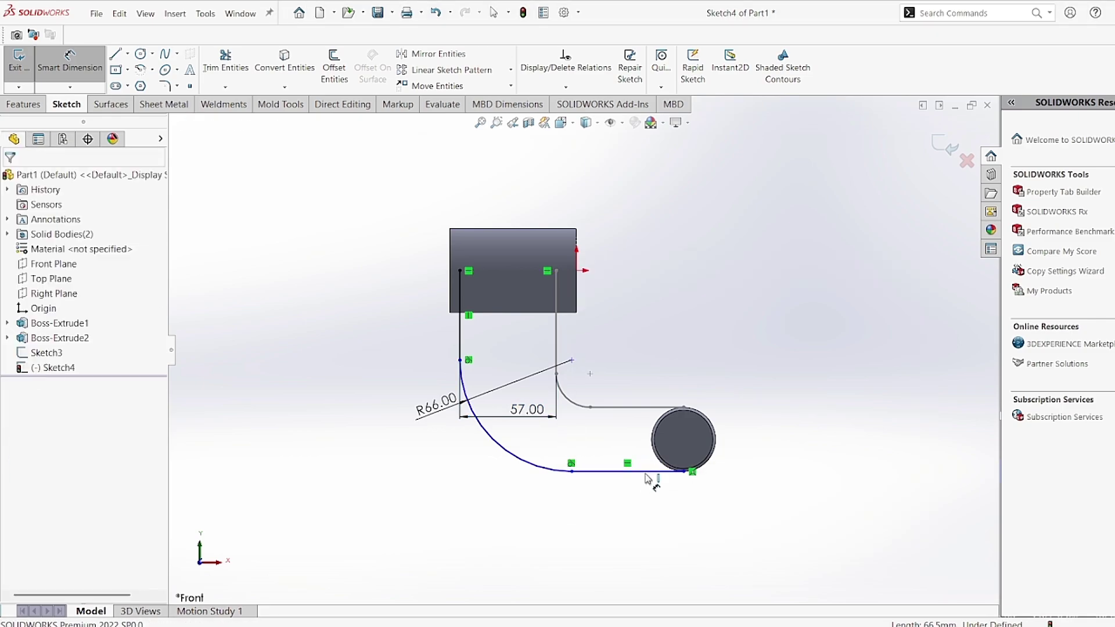
key(Escape)
click(650, 475)
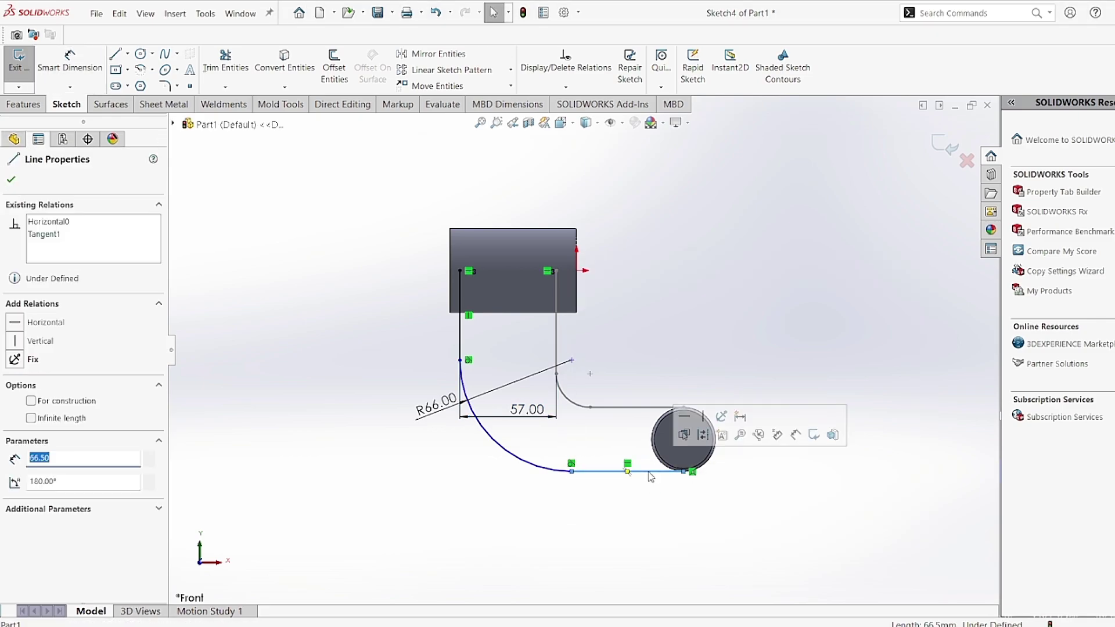
ctrl+click(703, 468)
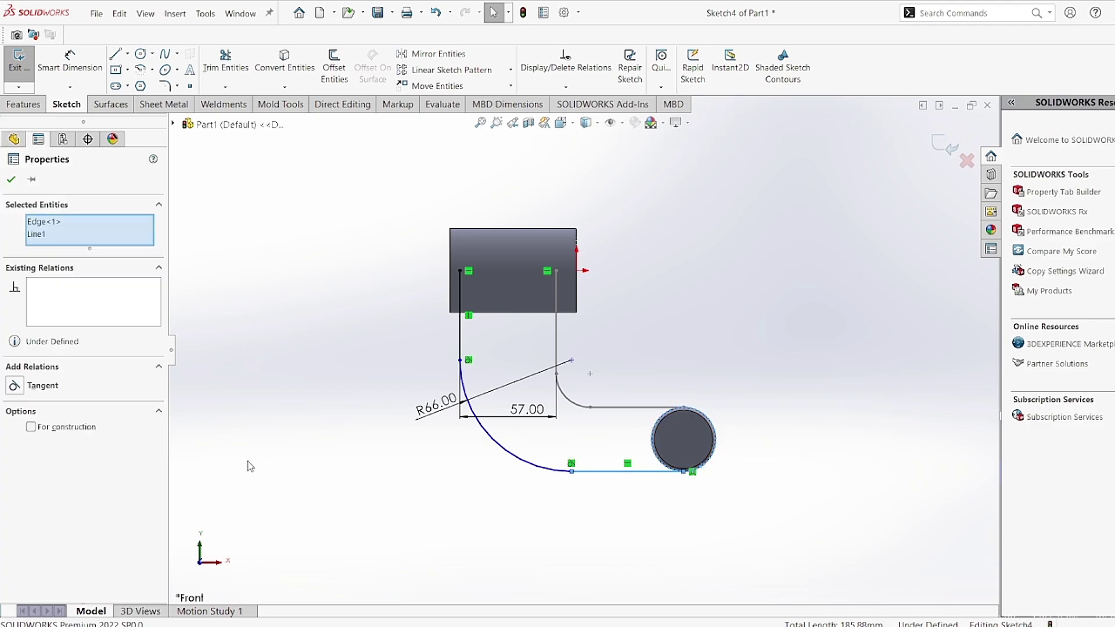
click(16, 386)
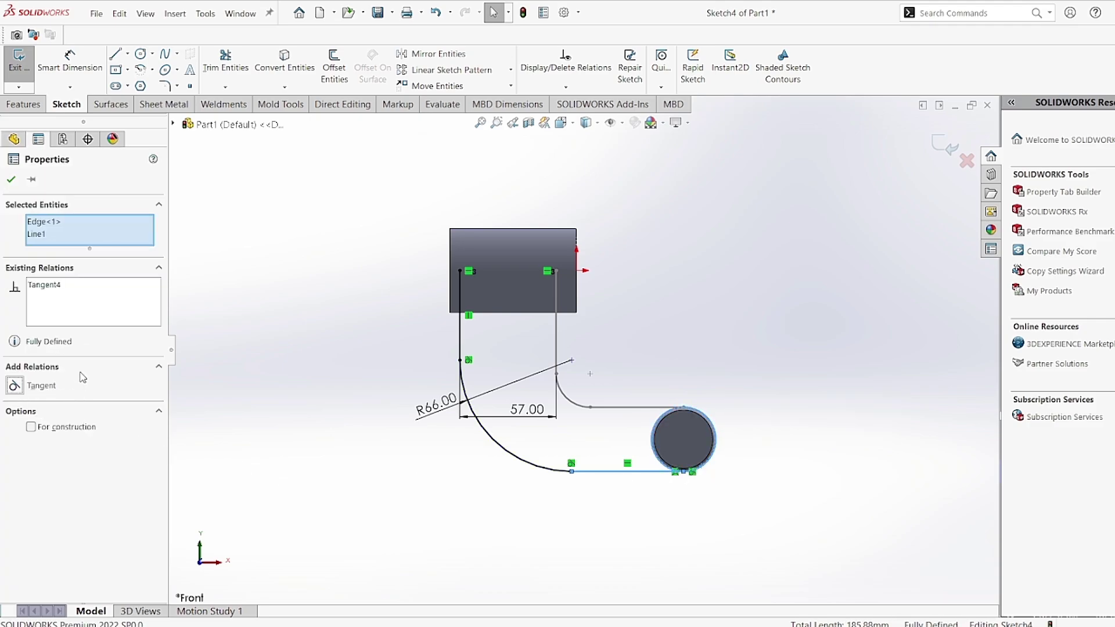
click(938, 144)
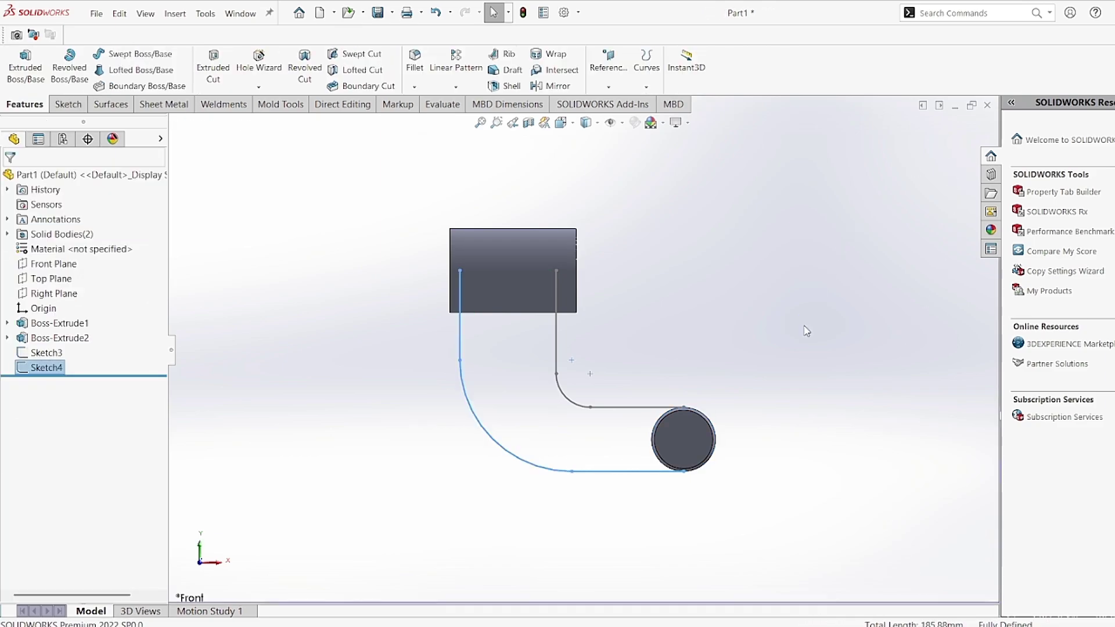
- On the Top Plane, sketch a horizontal centerline about 98 mm long from the origin through the large cylinder and beyond its far end
middle_drag(809, 378, 840, 520)
key(alt+Tab)
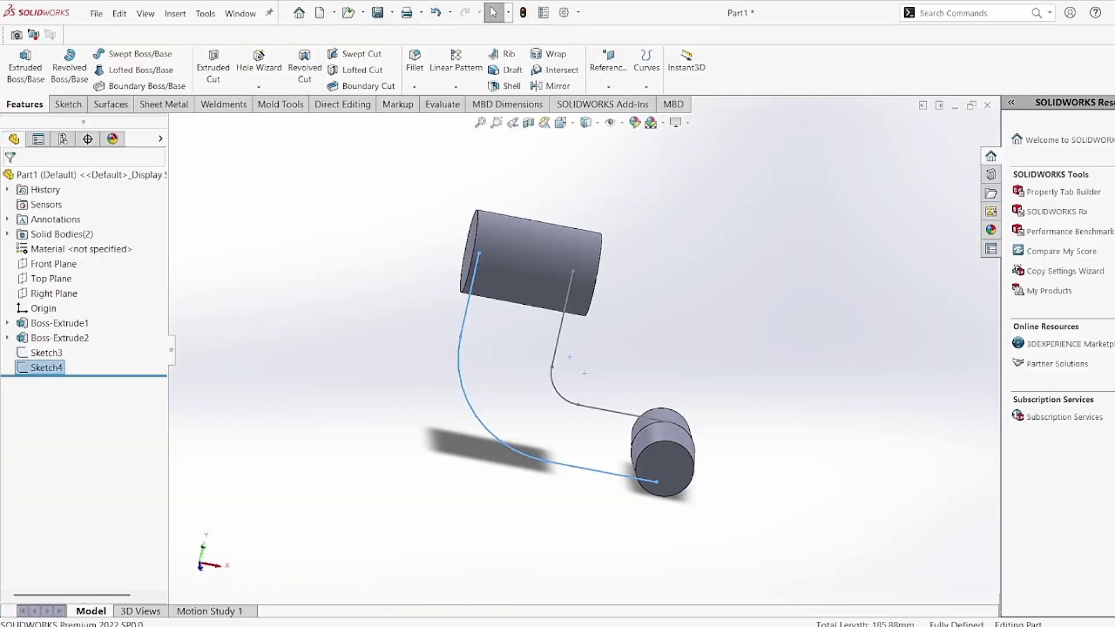
right_click(58, 280)
click(63, 261)
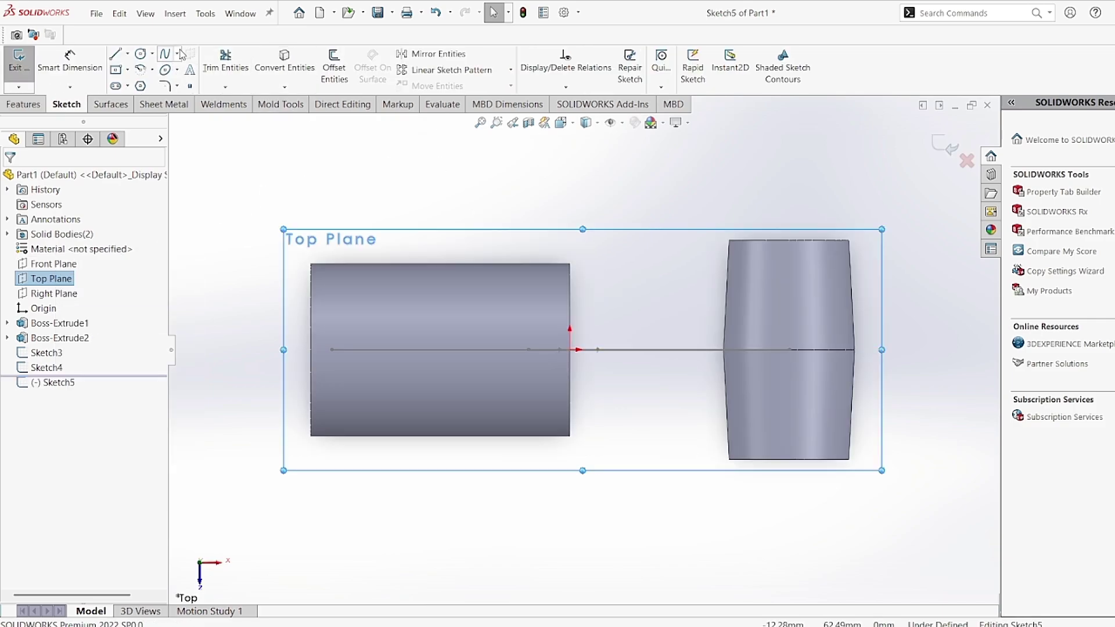
click(127, 54)
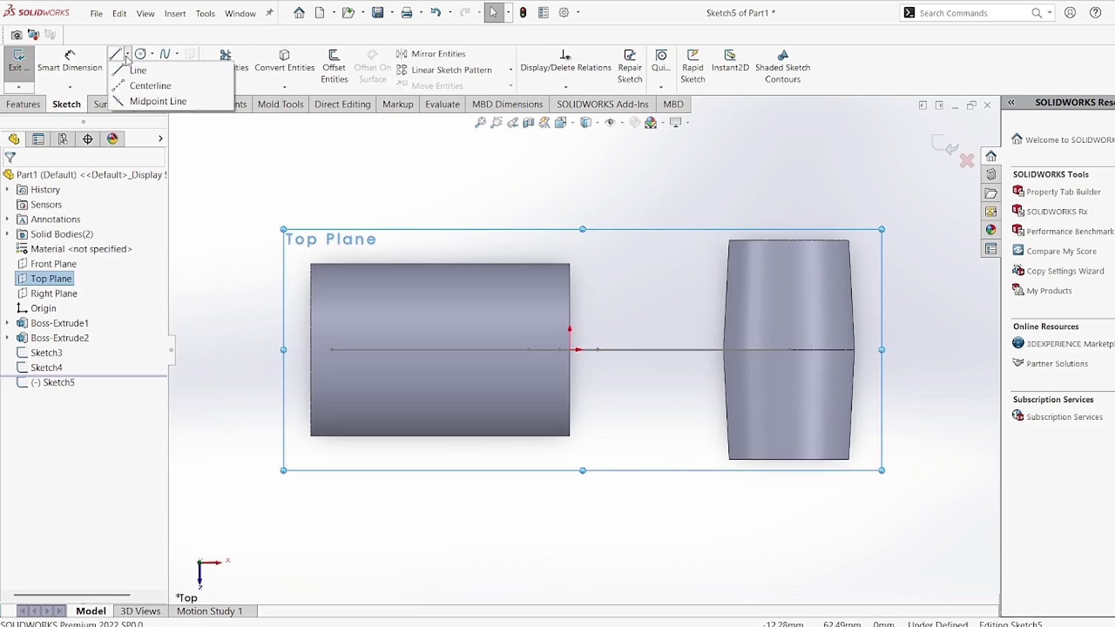
click(133, 86)
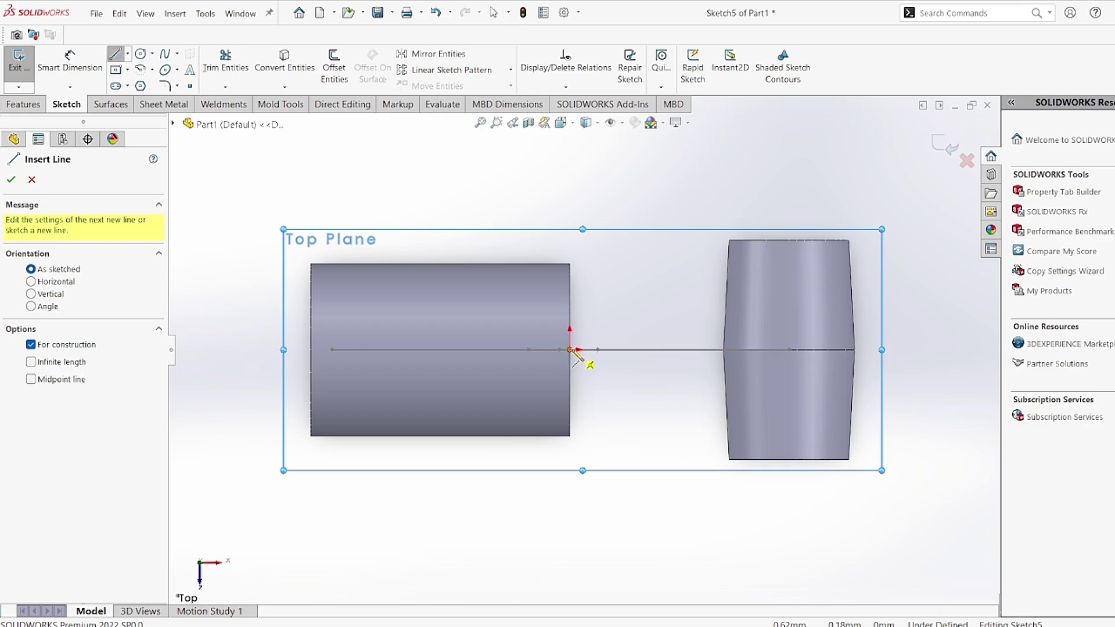
click(545, 350)
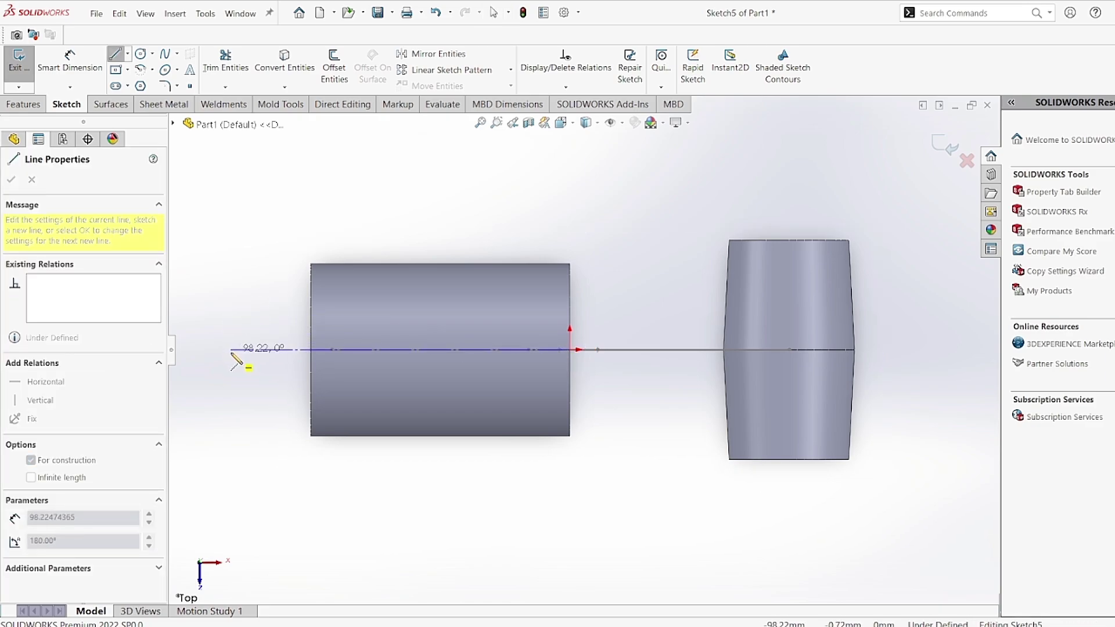
click(232, 349)
right_click(248, 301)
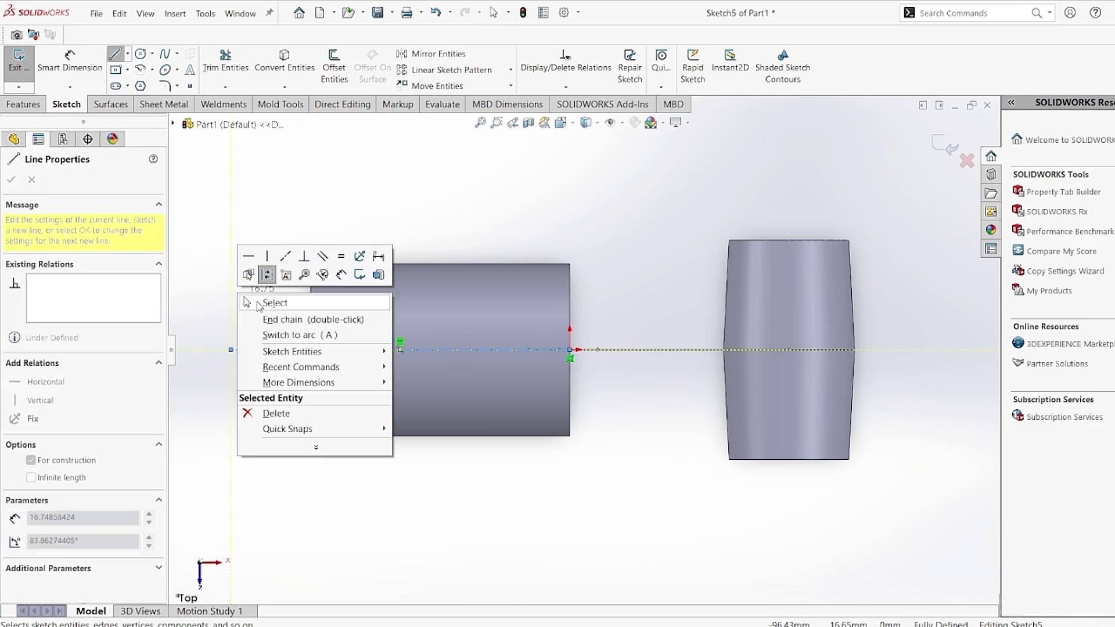
click(258, 304)
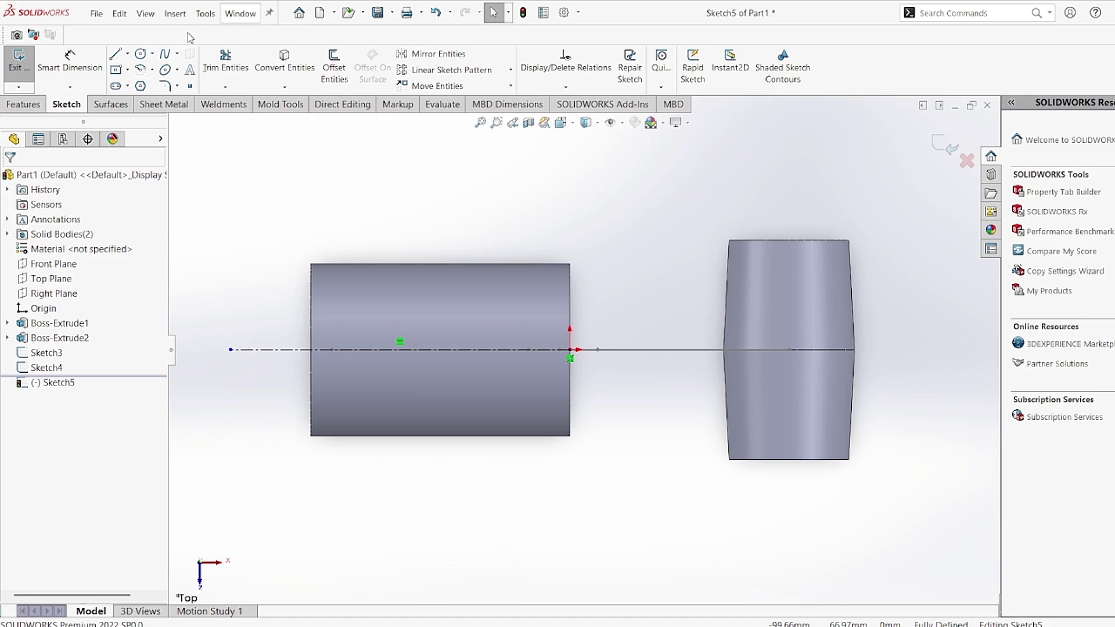
- Turn on Dynamic Mirror about the horizontal centerline
click(205, 14)
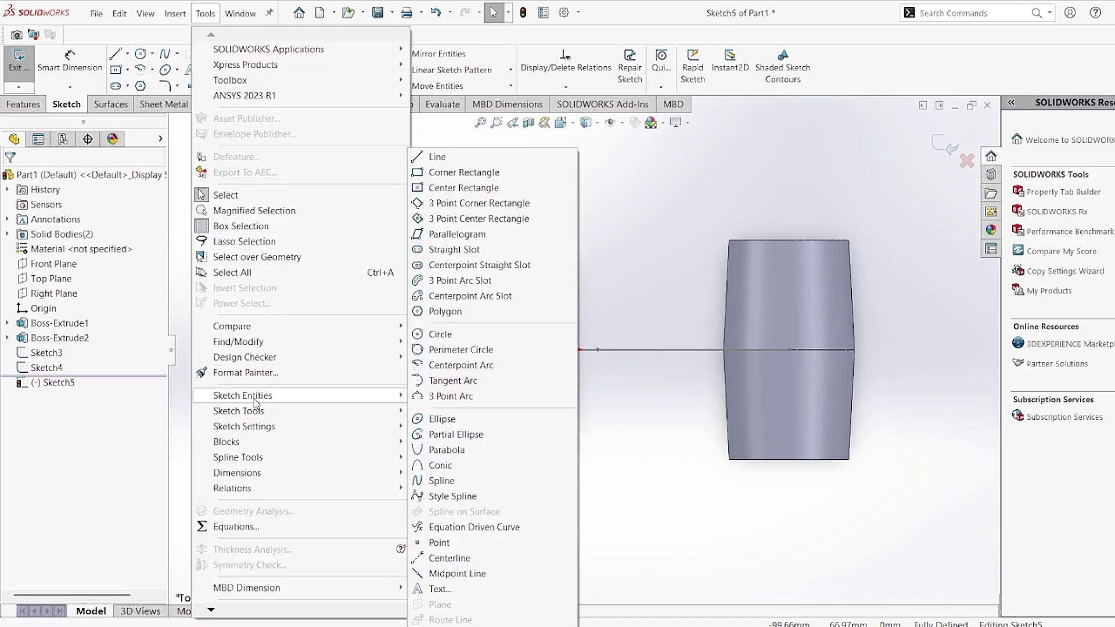
mouse_move(265, 416)
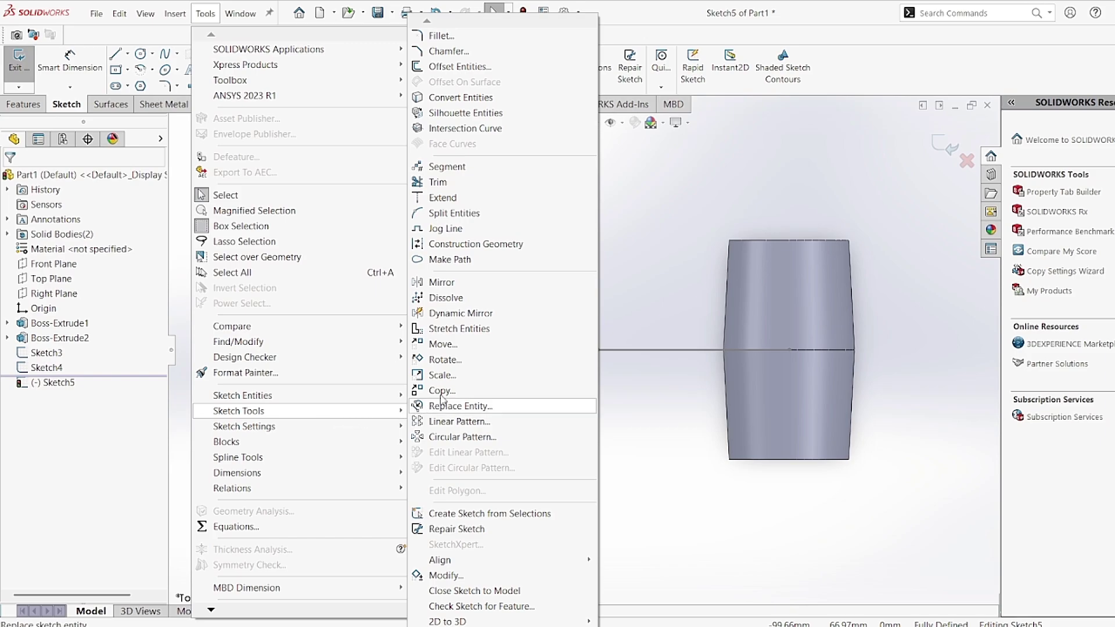
click(493, 316)
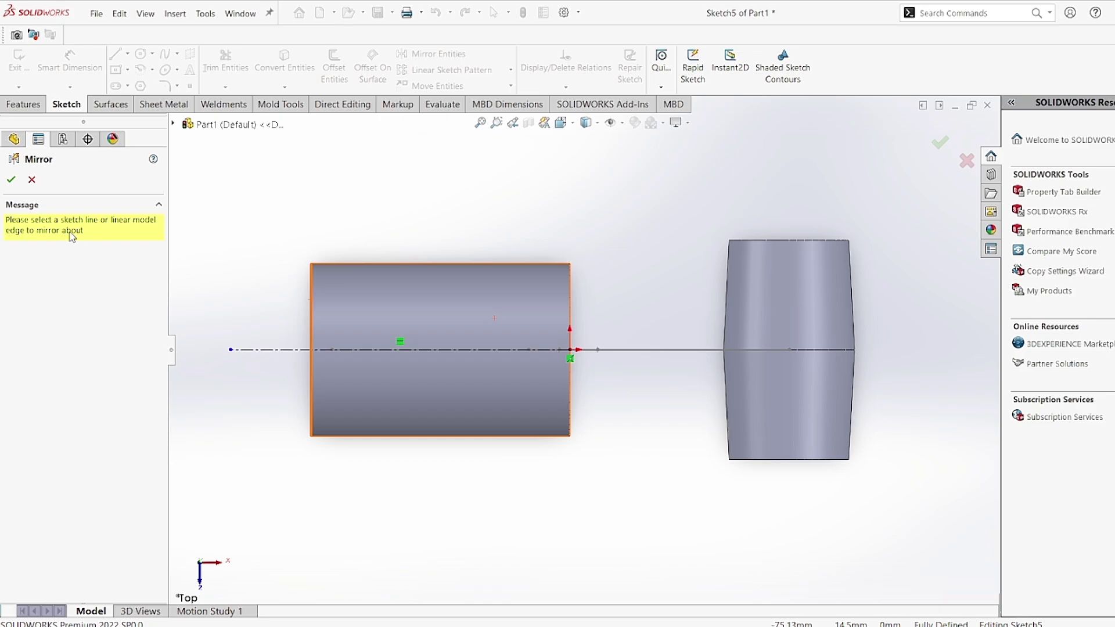
click(401, 350)
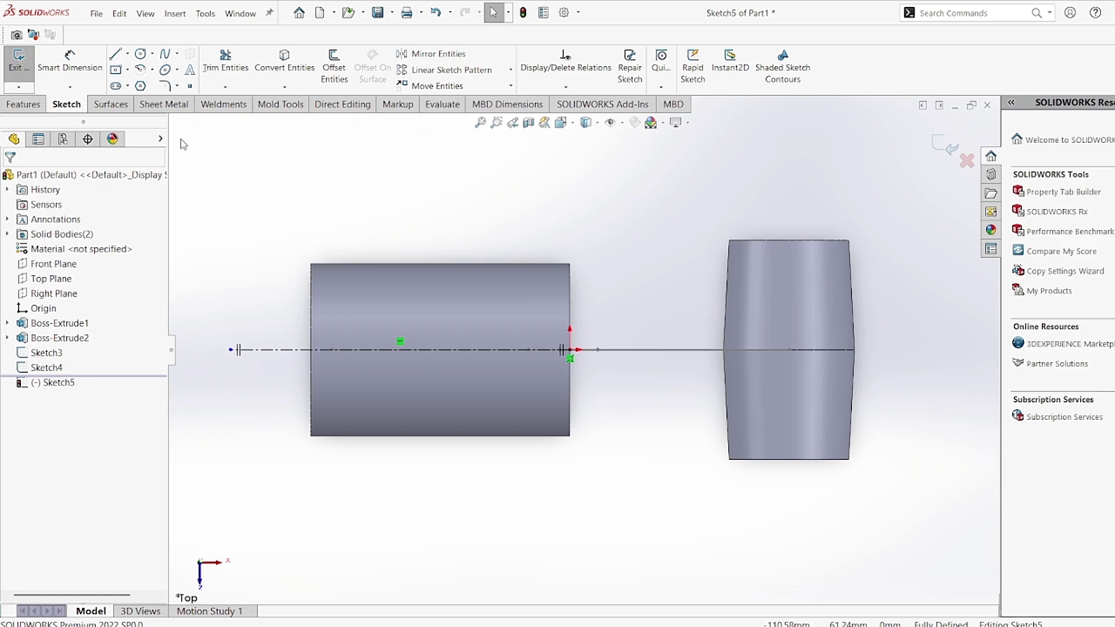
- Sketch the upper half of a stepped T-shaped profile, wider near the origin, with slanted cross lines, starting and ending on the centerline
click(116, 54)
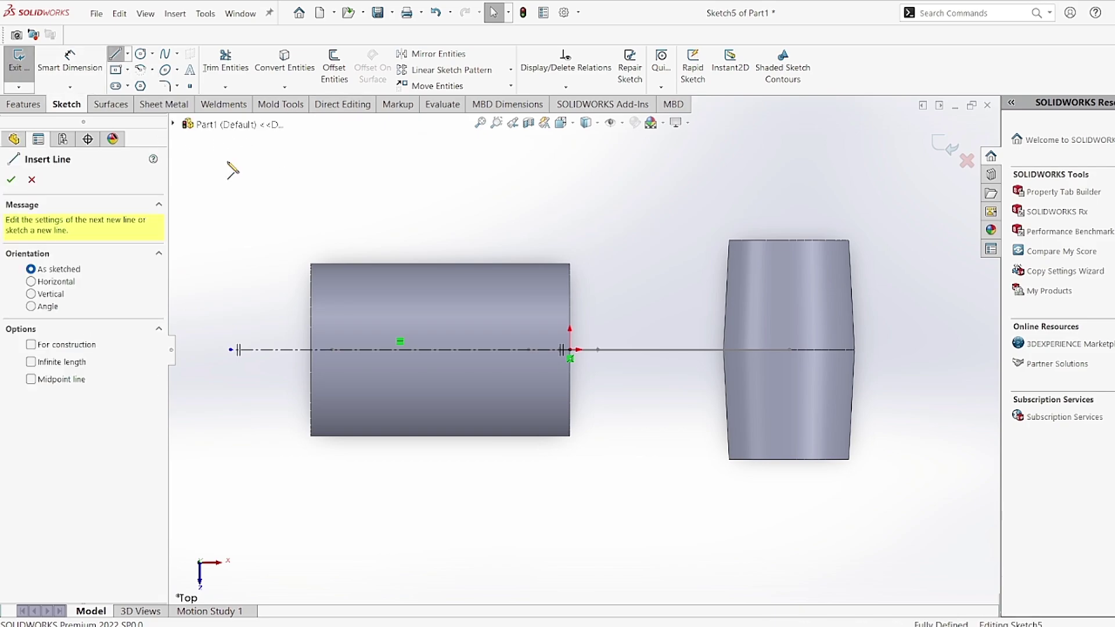
click(550, 349)
click(543, 298)
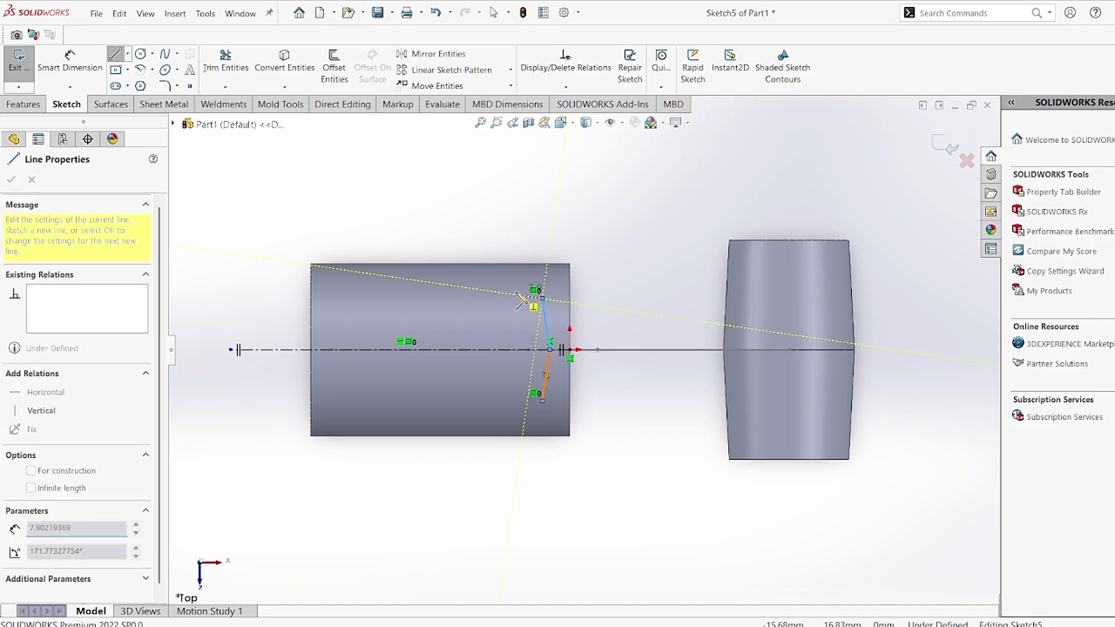
click(491, 298)
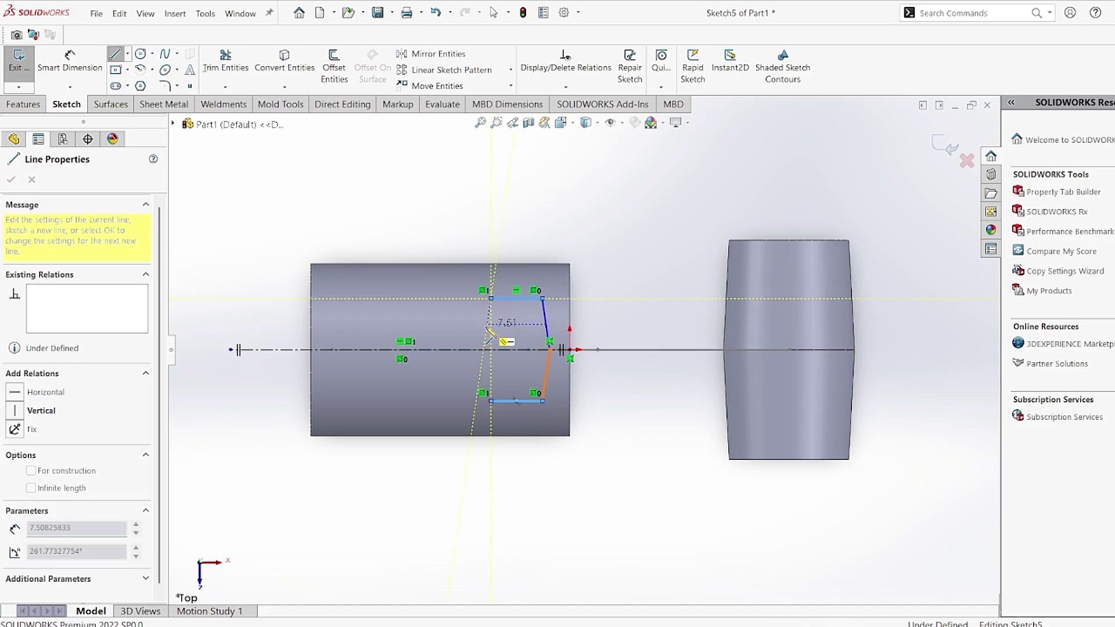
click(487, 324)
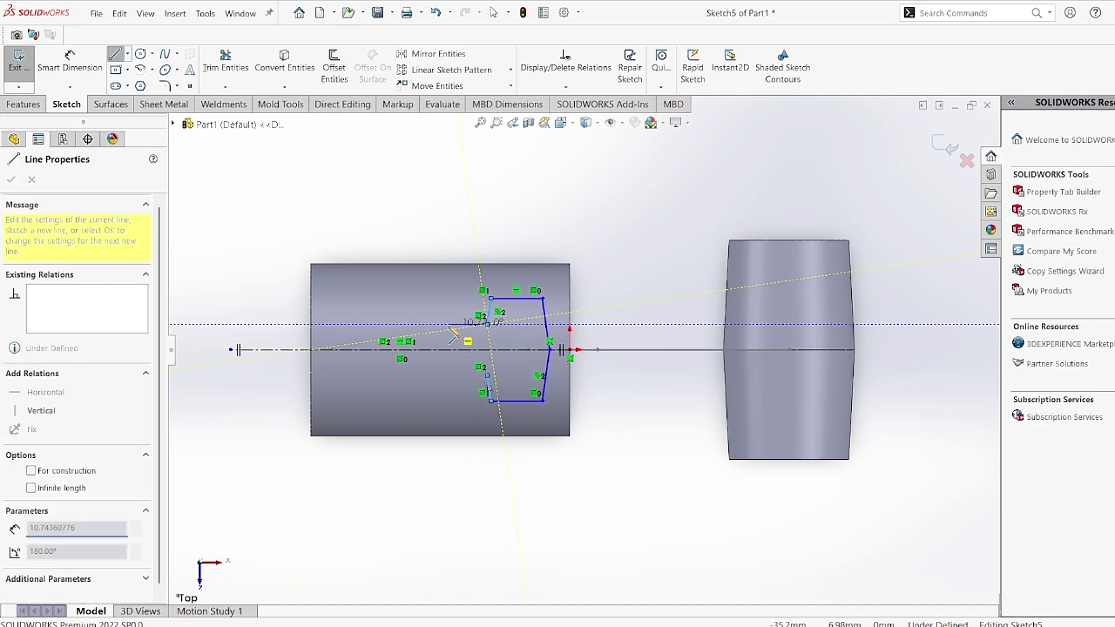
click(390, 324)
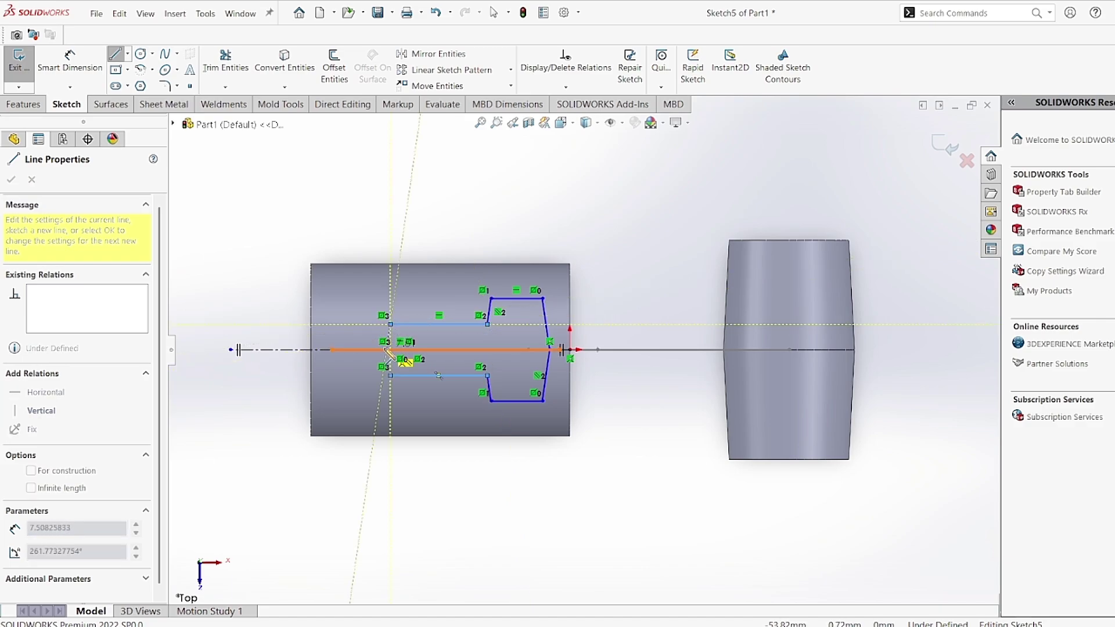
double_click(388, 350)
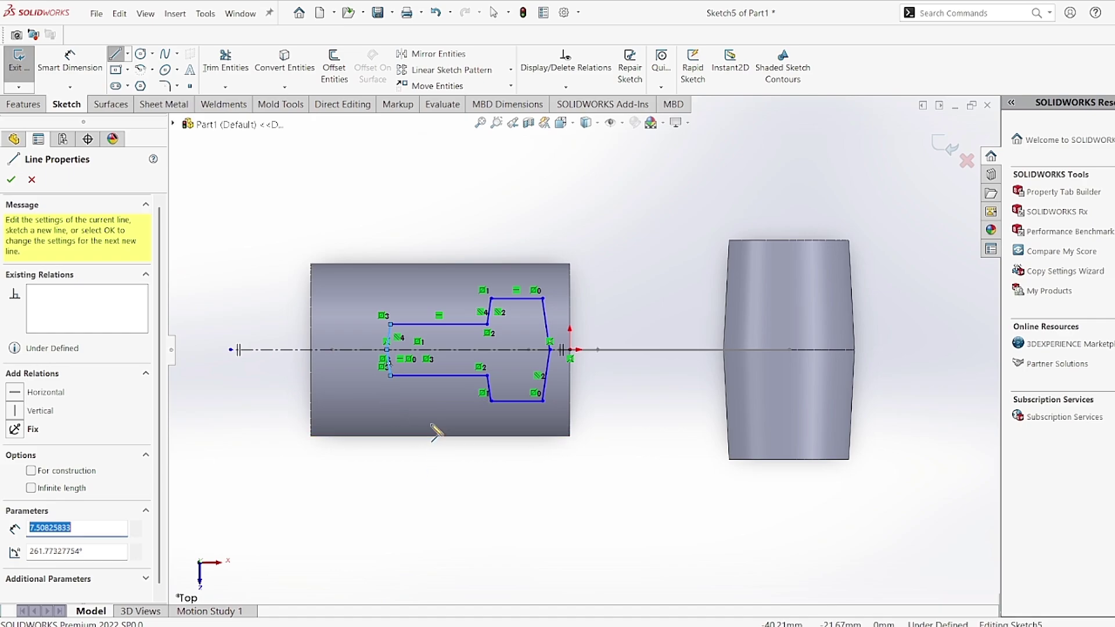
- Sketch a vertical centerline, mirrored to about 42 mm long, through the profile's vertex nearest the origin
scroll(441, 429, down, 2)
scroll(453, 399, down, 1)
scroll(458, 394, up, 1)
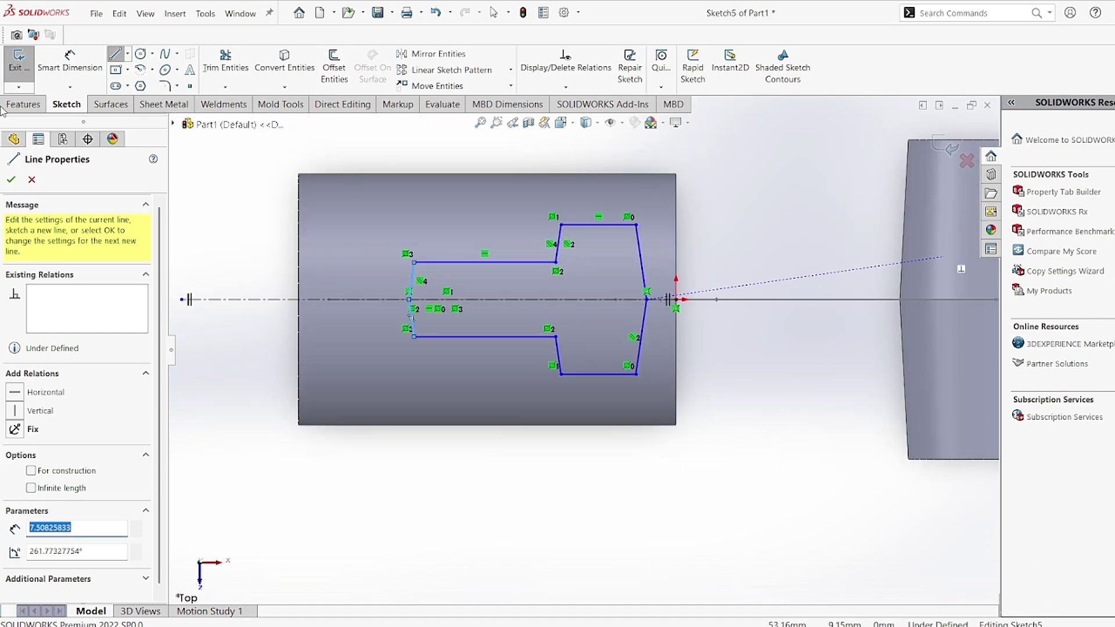
click(128, 53)
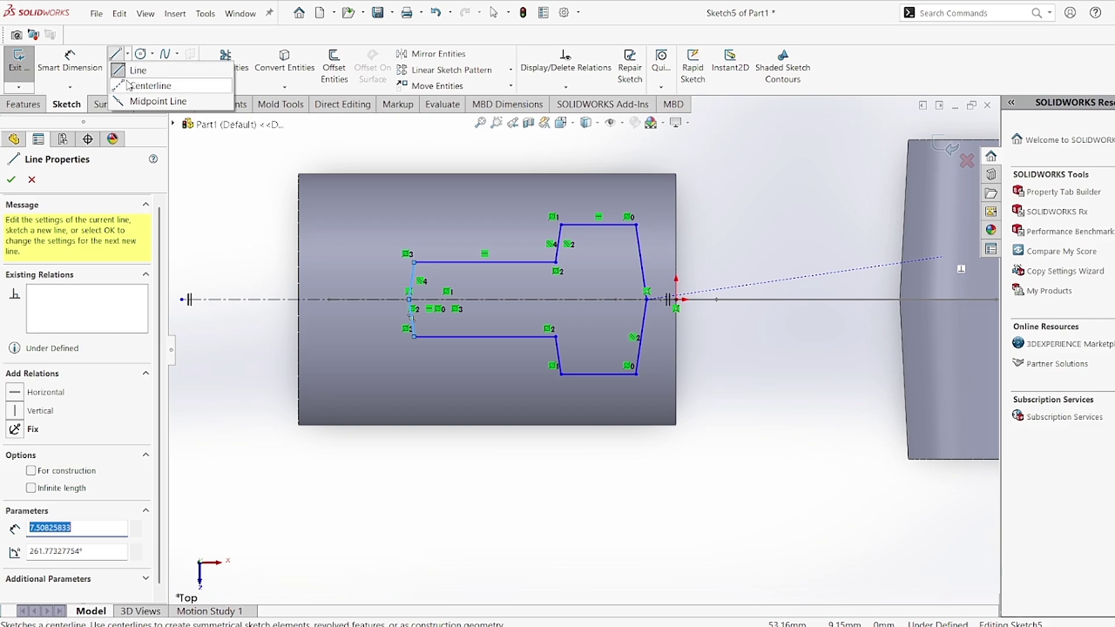
click(150, 85)
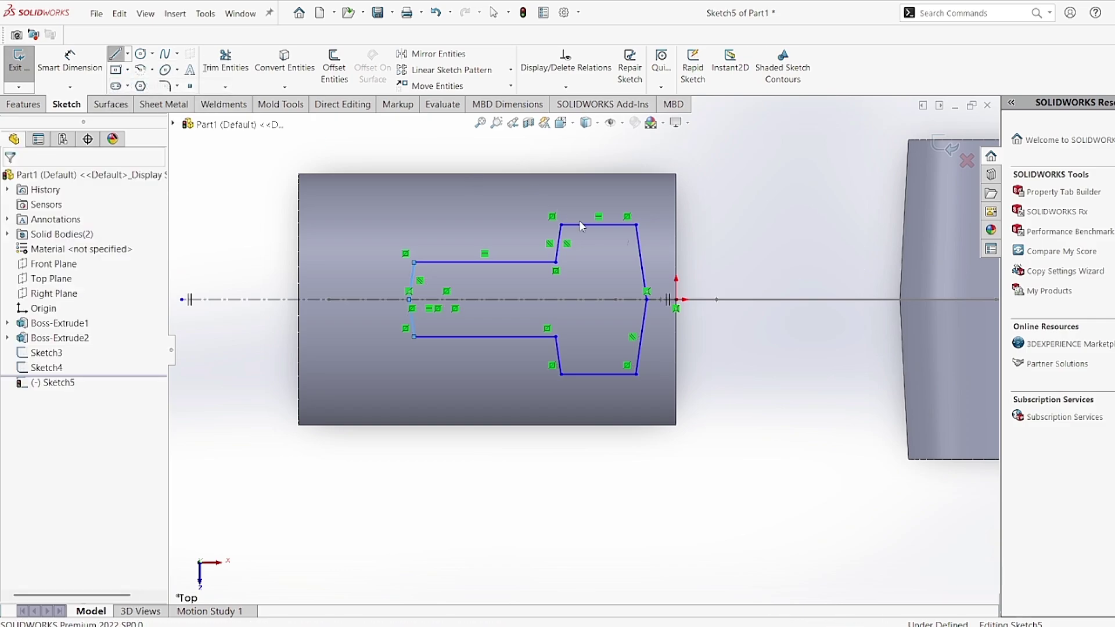
click(646, 299)
click(646, 192)
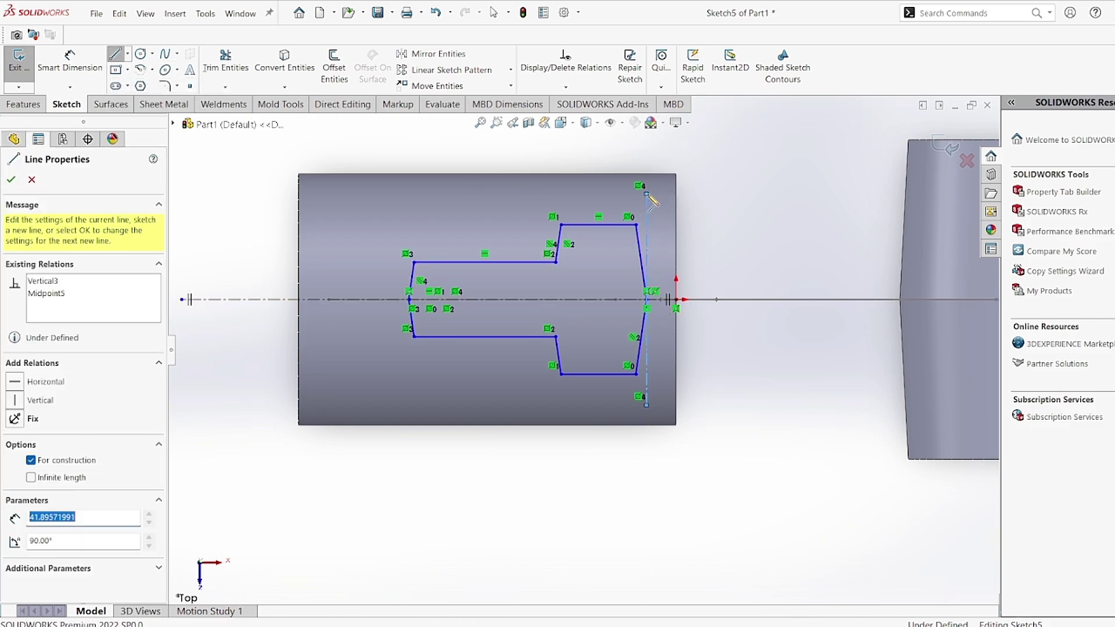
right_click(804, 225)
click(831, 233)
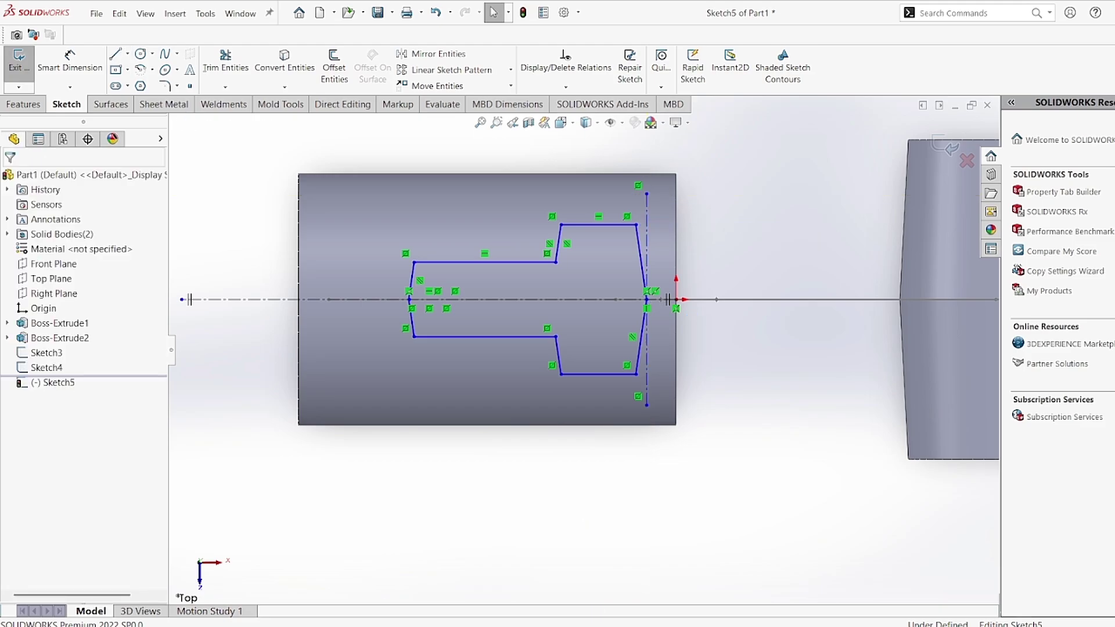
- Check the Step 3 dimensions in the reference drawing and set a 3° angle between the profile's slanted end near the origin and the vertical centerline
key(alt+Tab)
scroll(360, 355, down, 1)
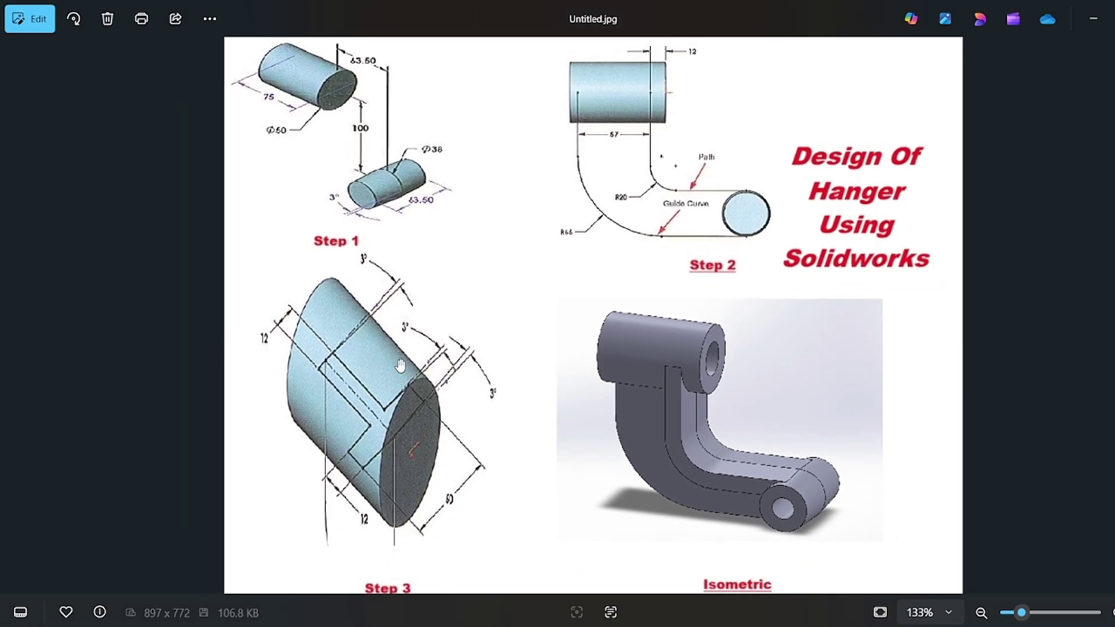
scroll(383, 366, up, 4)
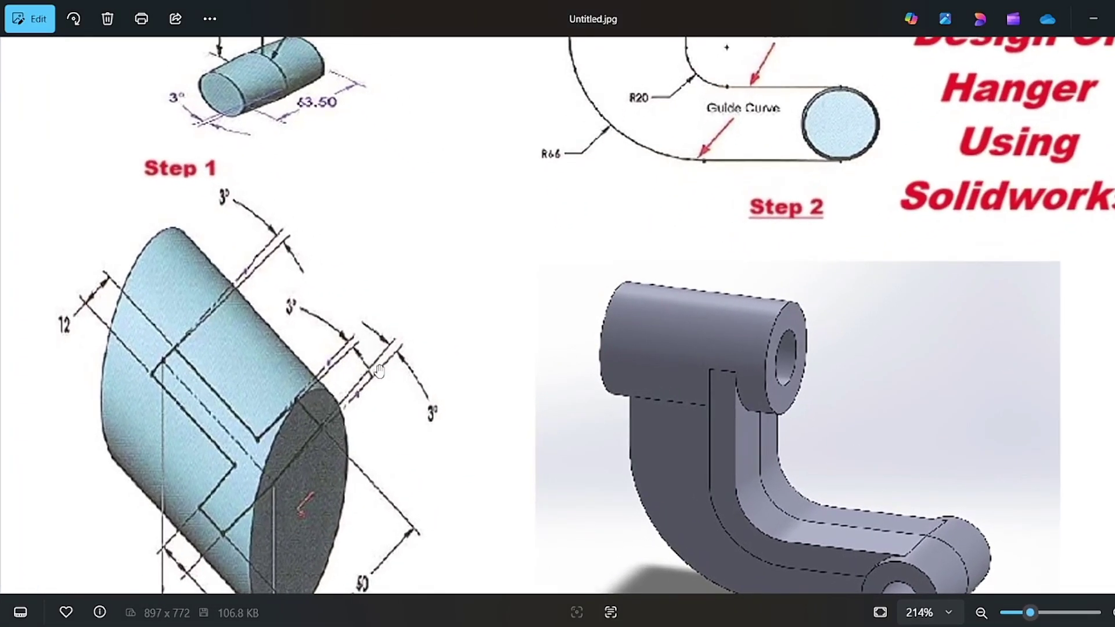
scroll(377, 371, down, 2)
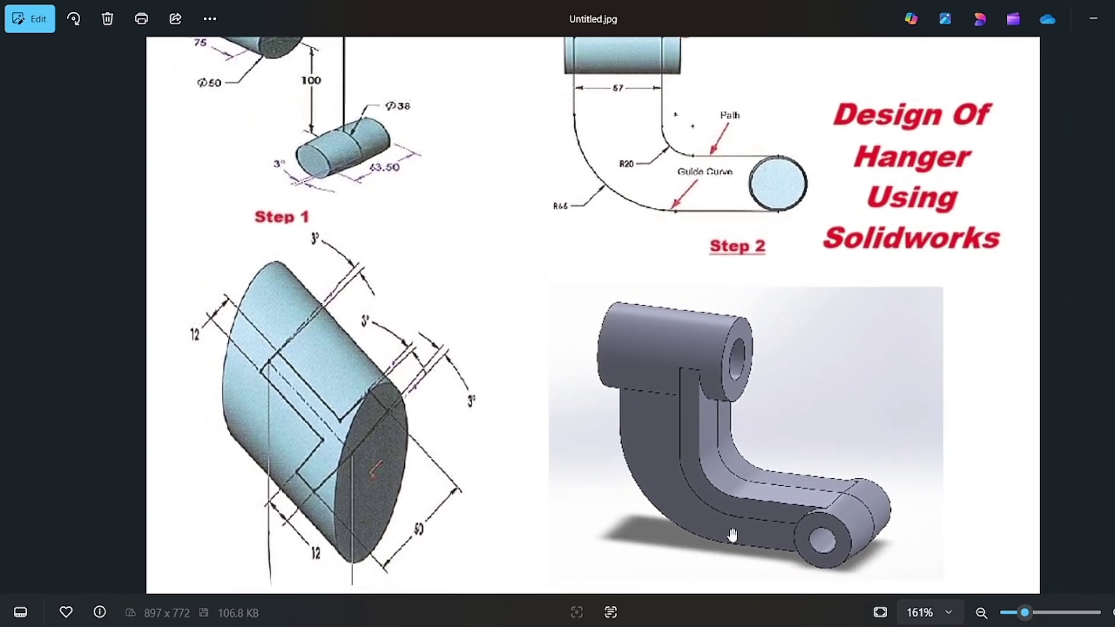
key(alt+Tab)
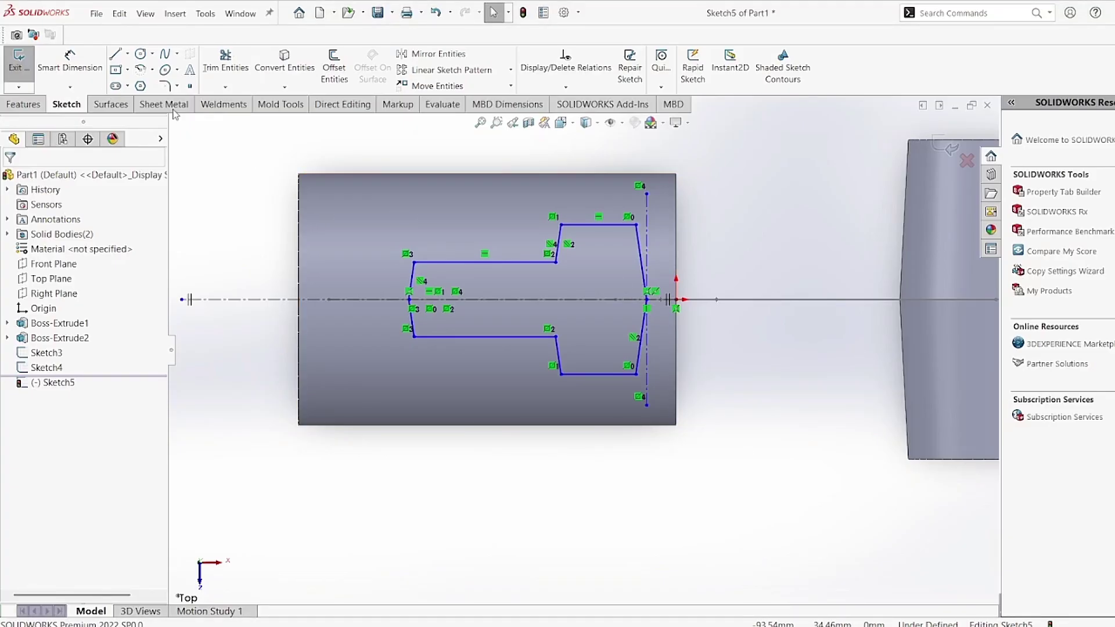
click(70, 61)
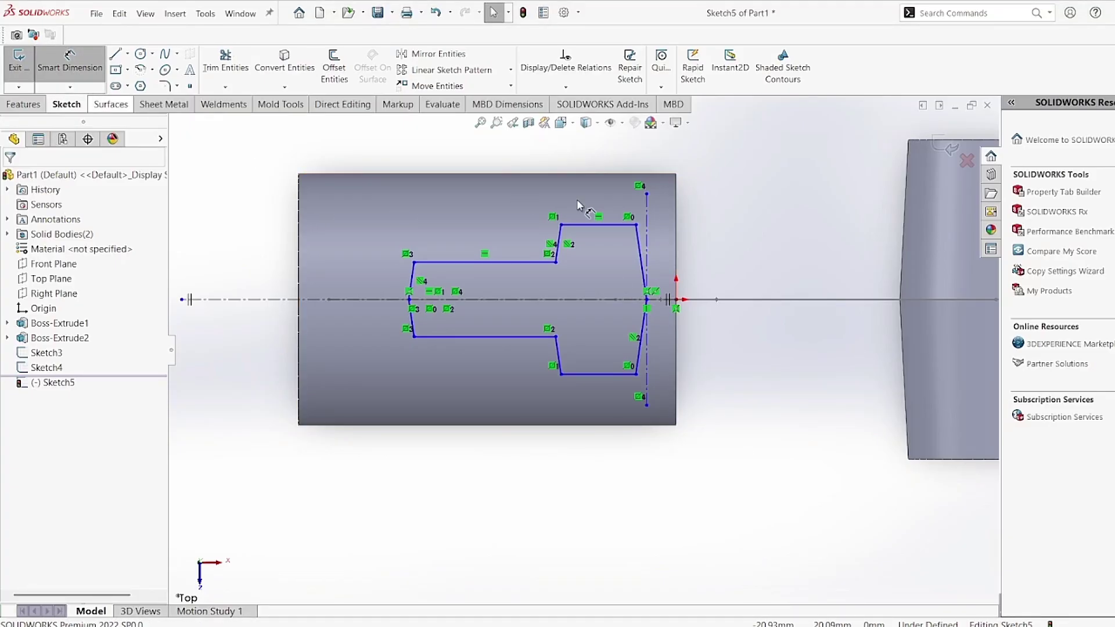
click(641, 245)
click(646, 239)
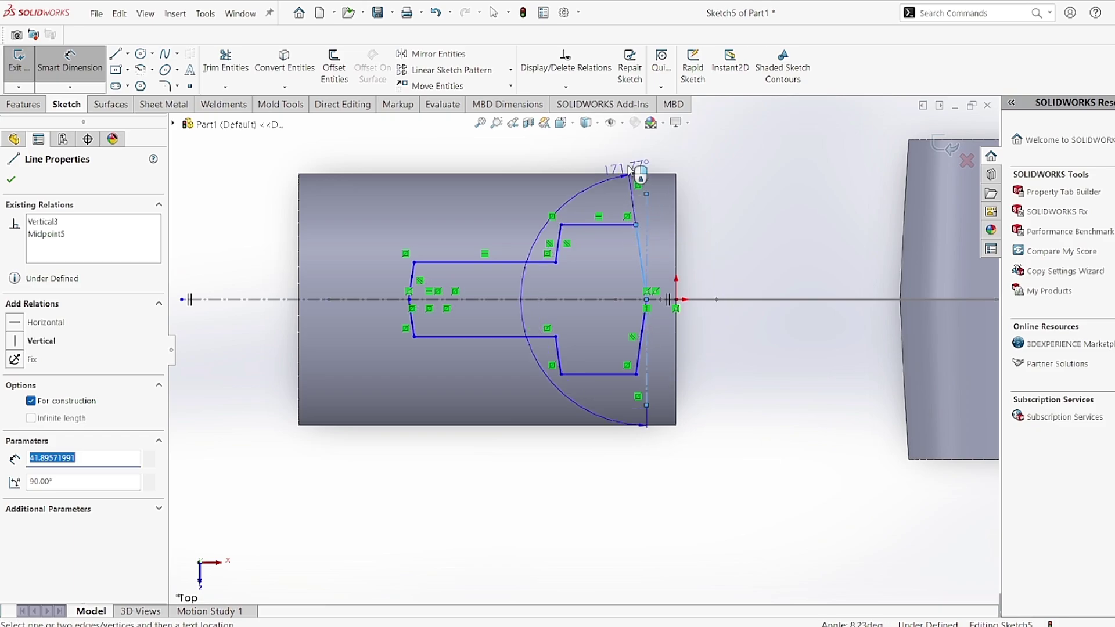
click(637, 154)
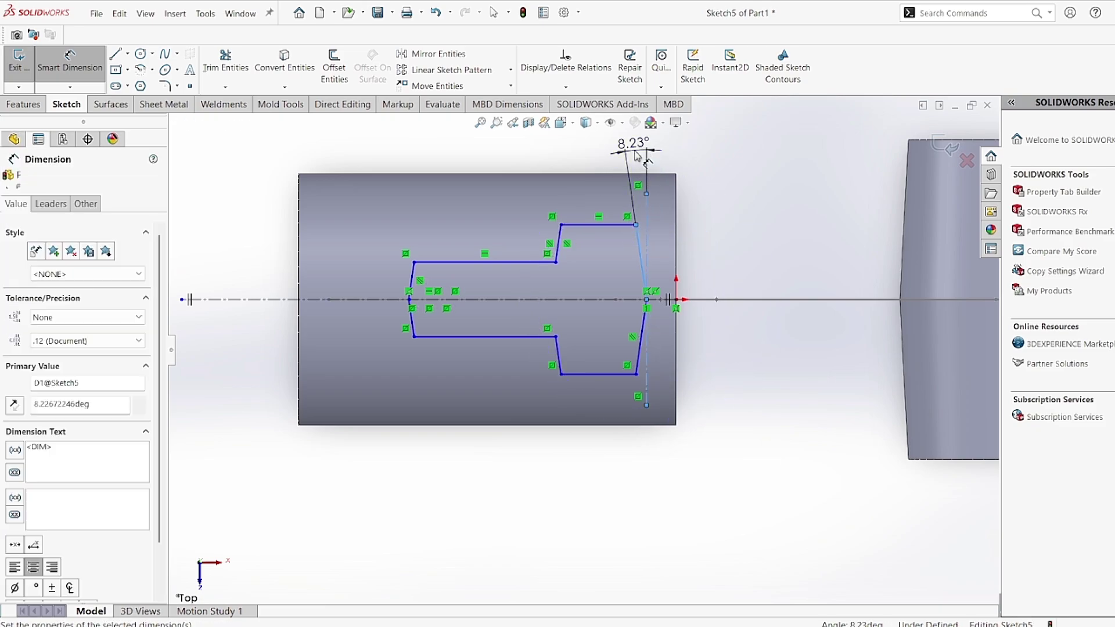
text(3)
key(Return)
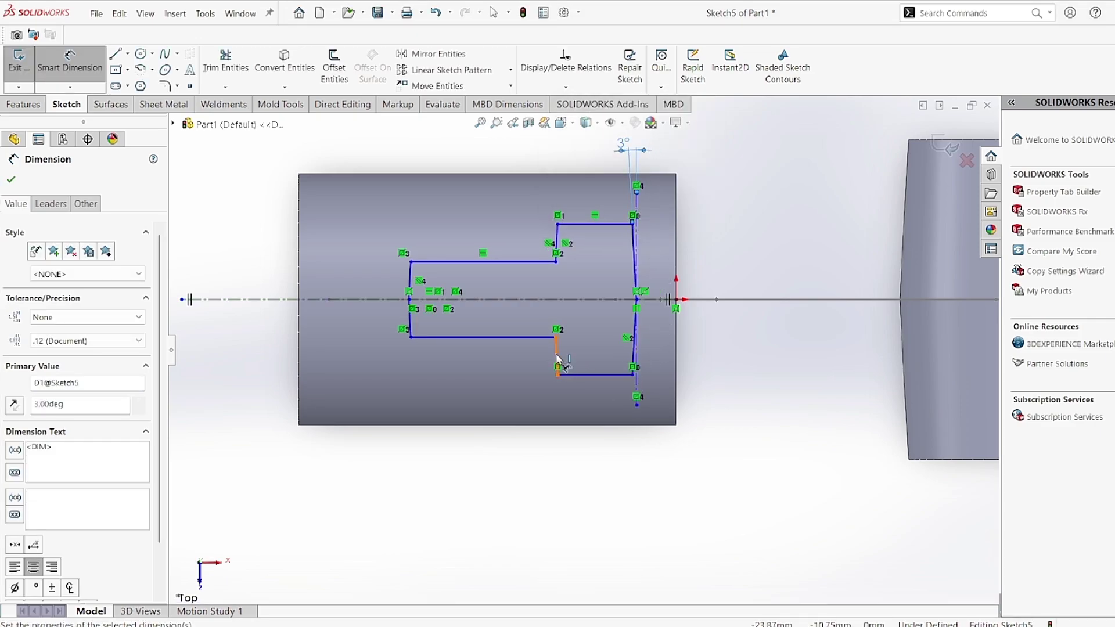
- Recheck the reference drawing and dimension the wide section's upper horizontal line to 12 mm
key(alt+Tab)
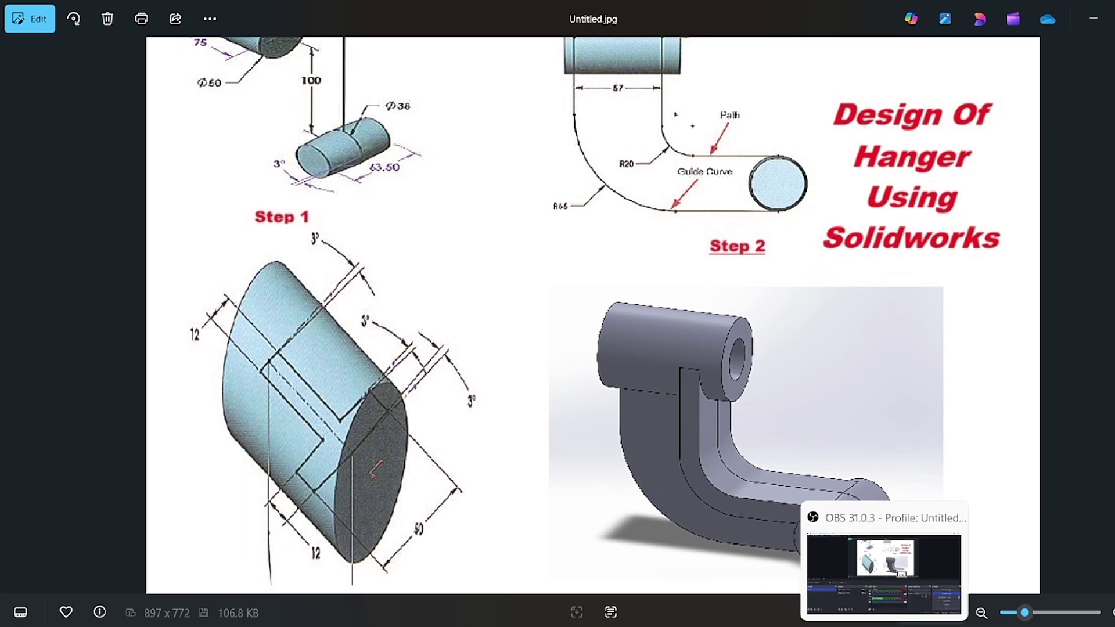
click(915, 561)
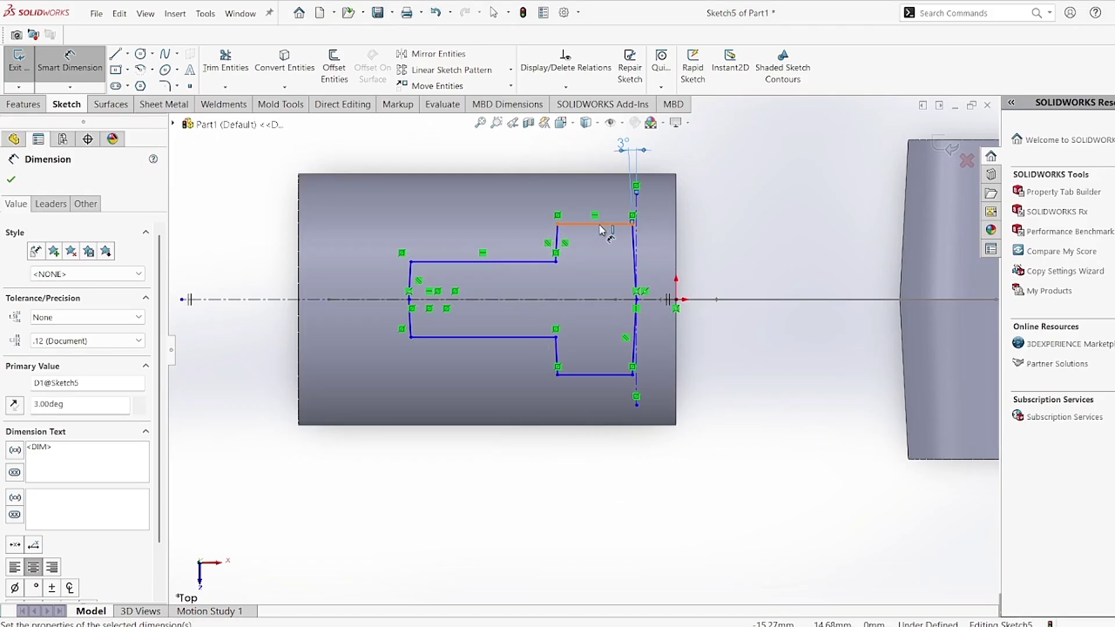
mouse_move(601, 226)
mouse_down()
mouse_move(591, 192)
mouse_move(598, 218)
mouse_move(607, 192)
mouse_move(397, 241)
mouse_move(406, 236)
mouse_up()
key(ctrl+z)
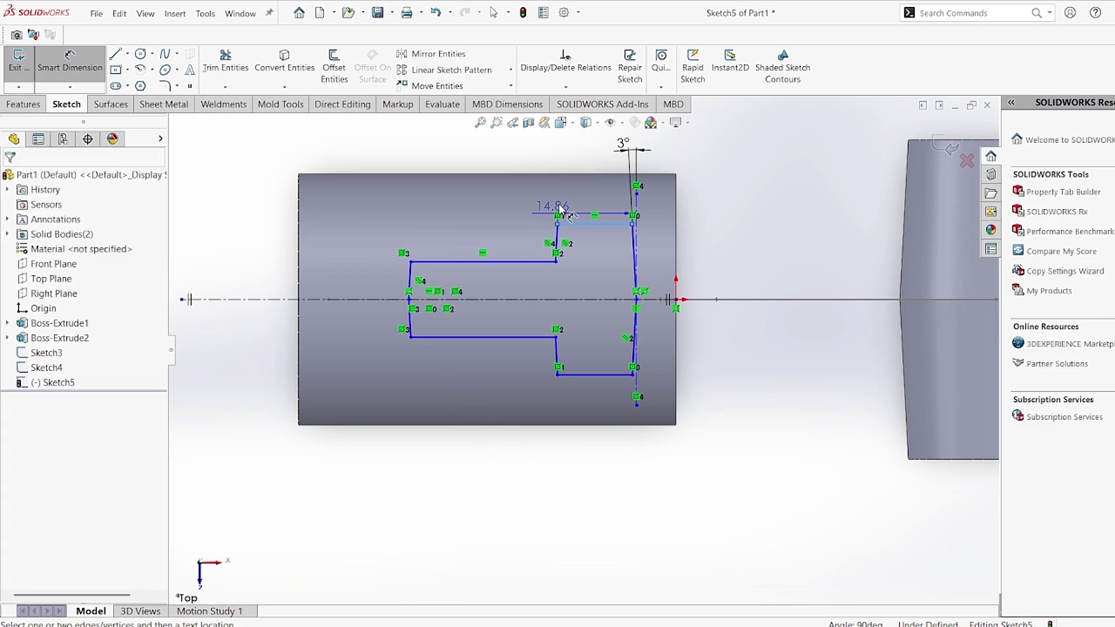
double_click(587, 196)
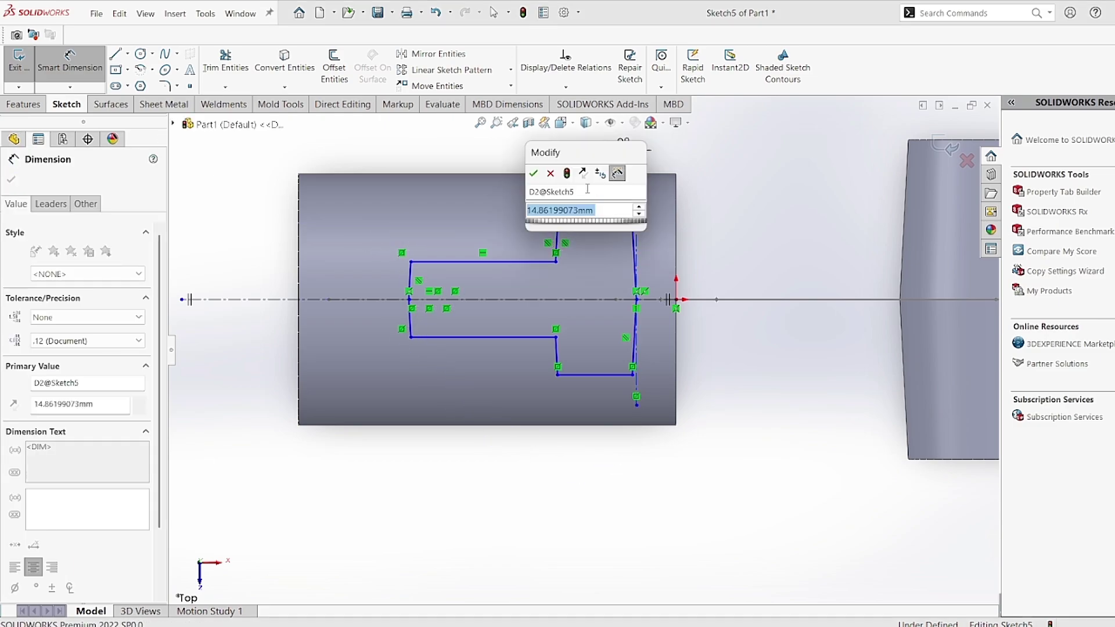
text(1)
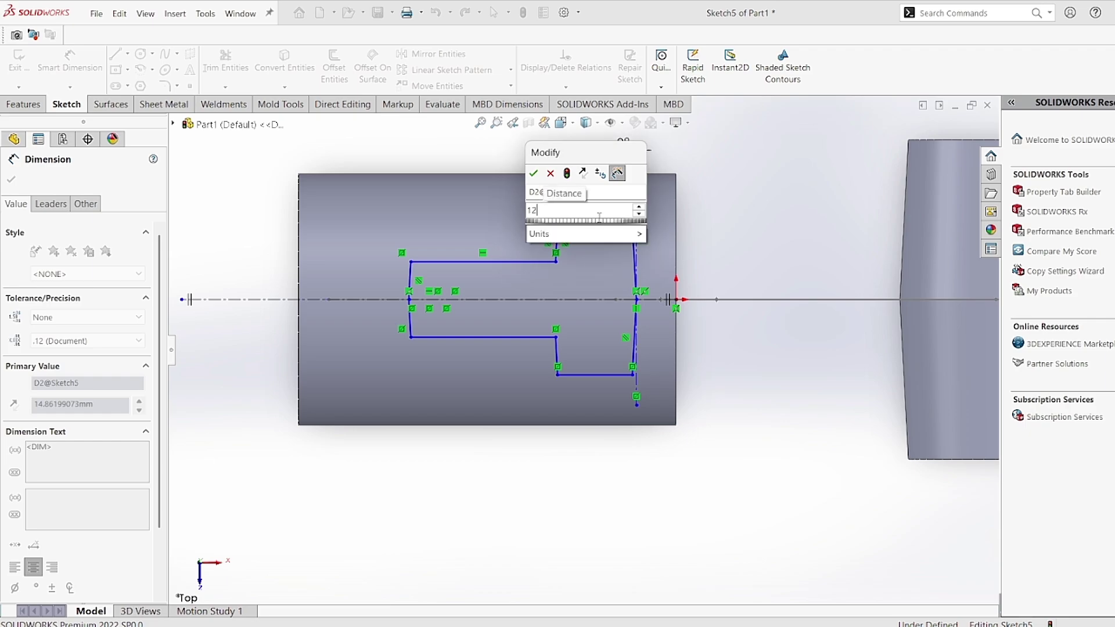
text(2)
key(Return)
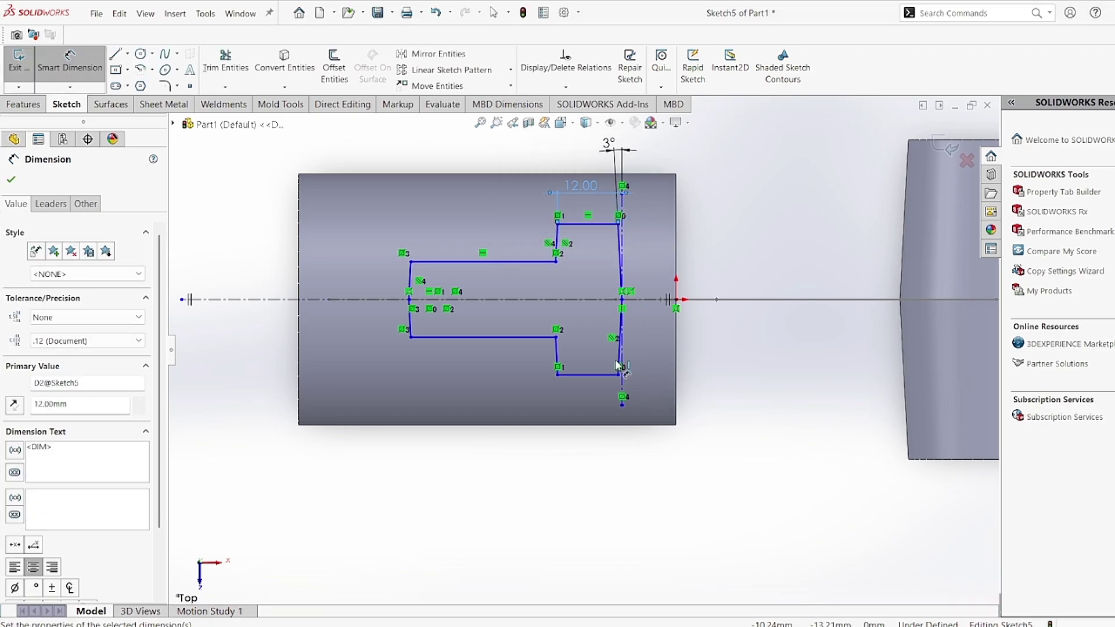
- Dimension the overall height between the wide section's outer corners near the origin to 50 mm
scroll(551, 244, down, 4)
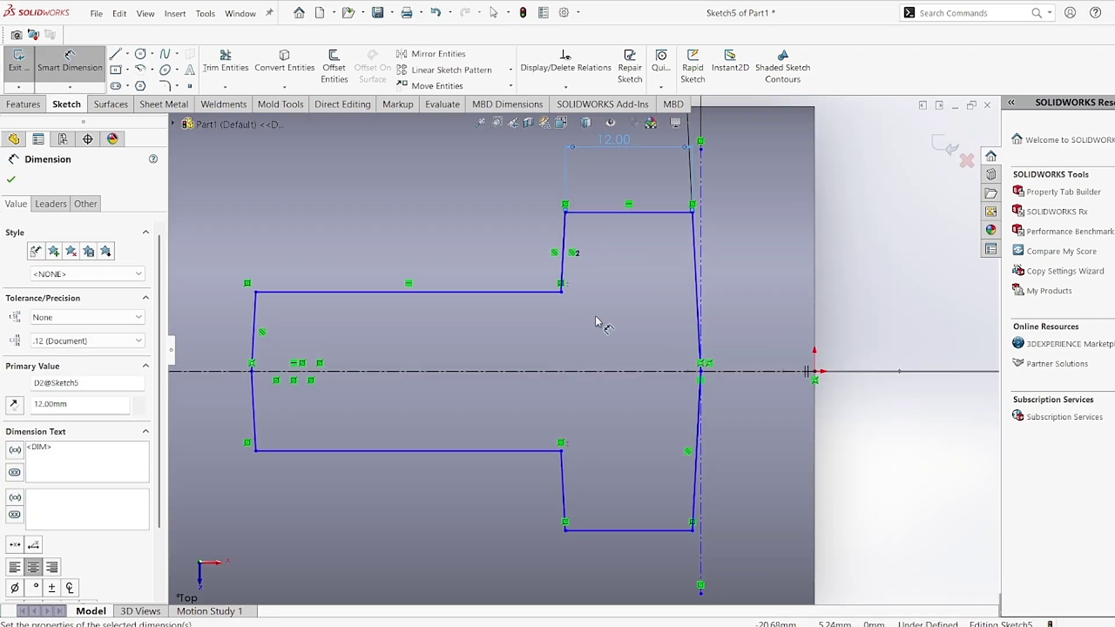
scroll(598, 322, up, 2)
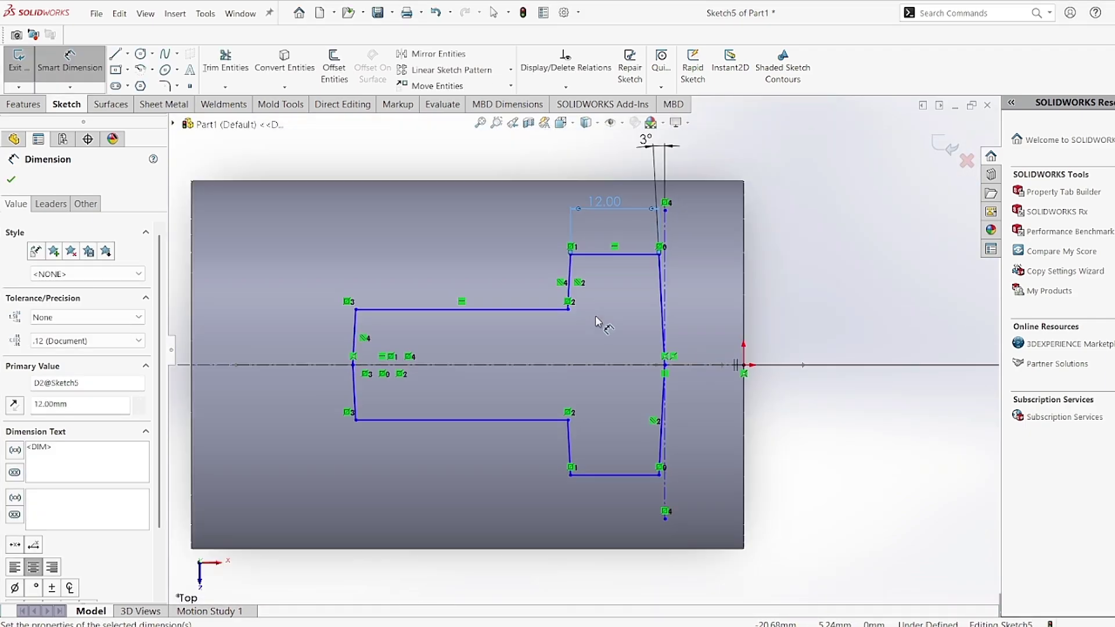
click(659, 476)
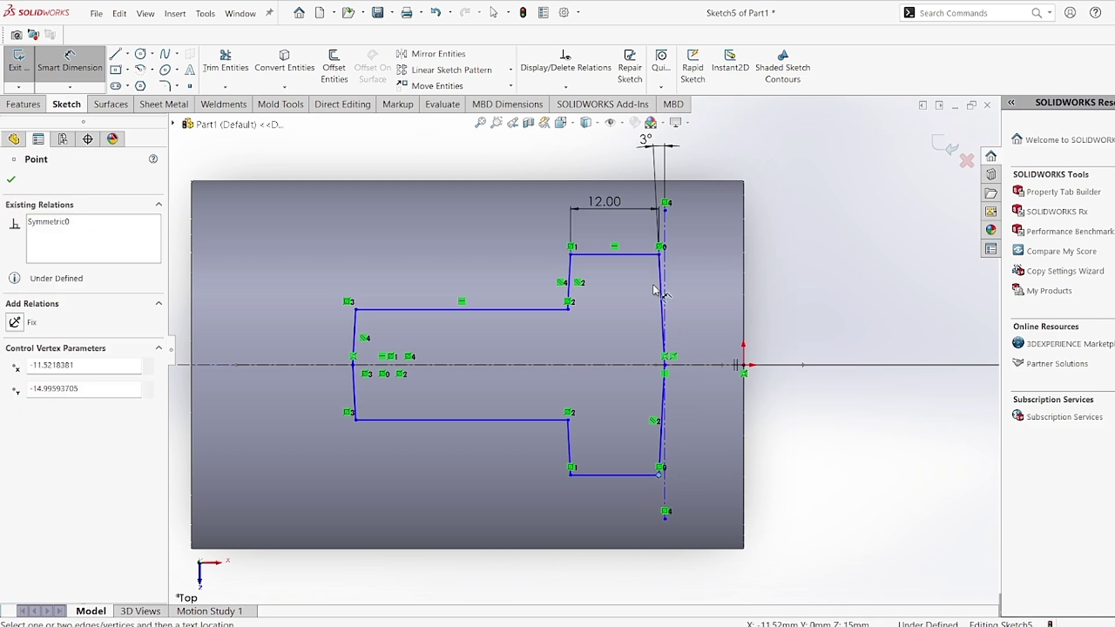
click(660, 254)
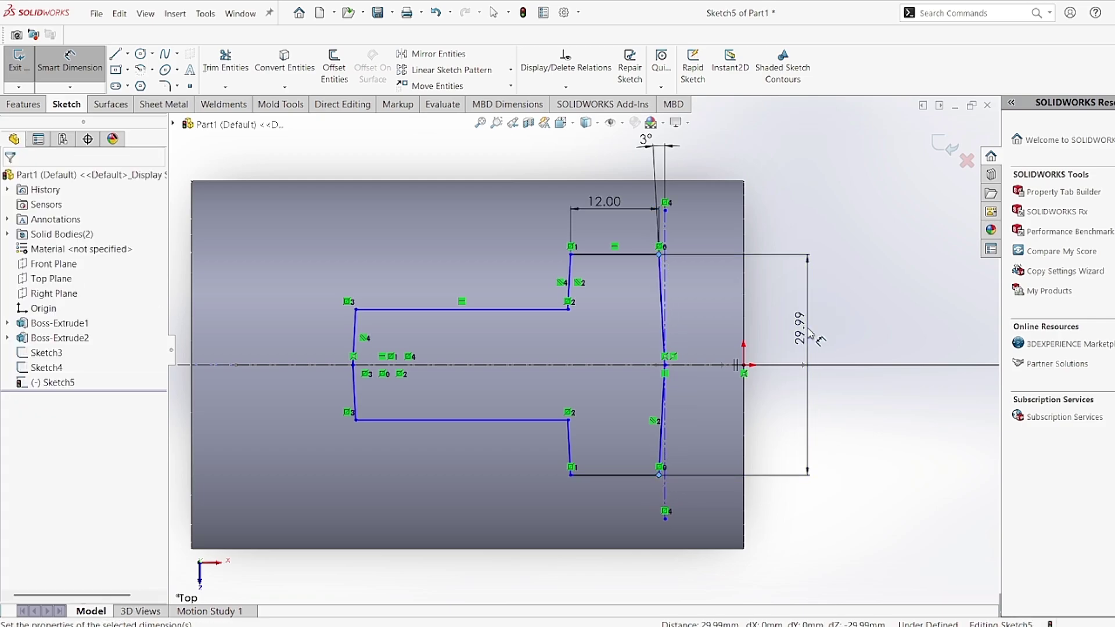
click(810, 333)
key(Return)
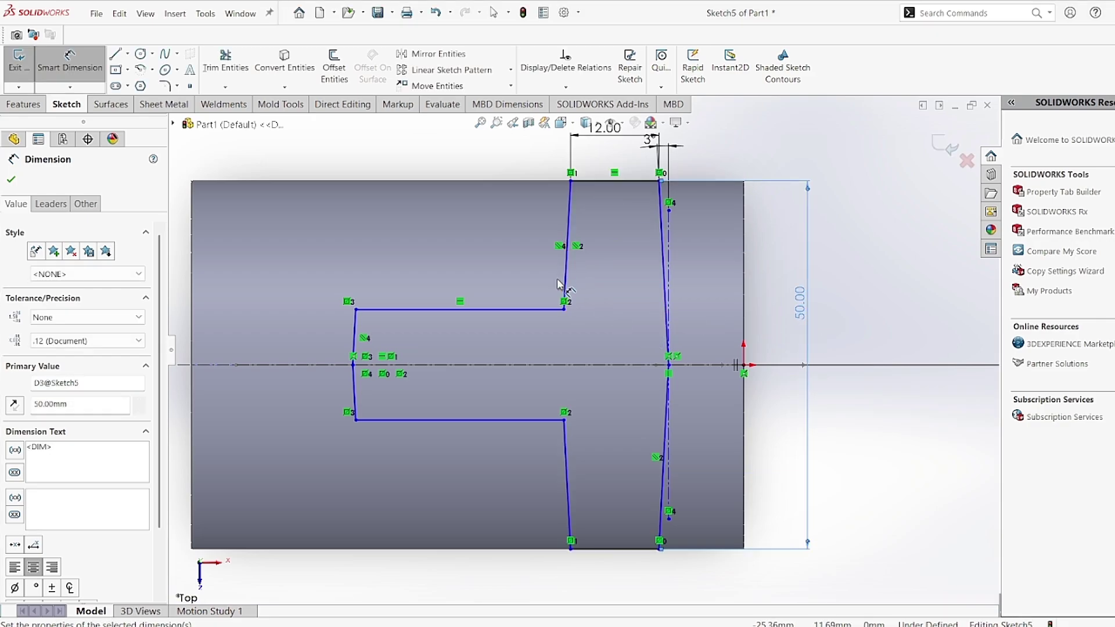
- Check the reference drawing and set the distance between the narrow section's two far-end corners to 12 mm
scroll(562, 282, down, 3)
scroll(562, 281, up, 3)
scroll(512, 362, up, 2)
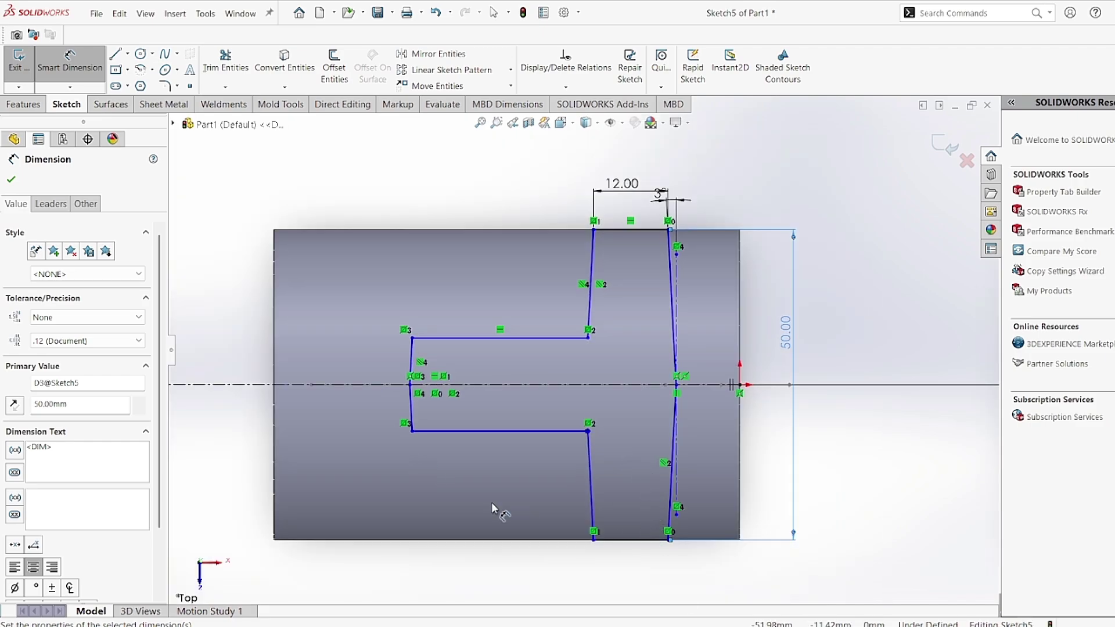
click(850, 626)
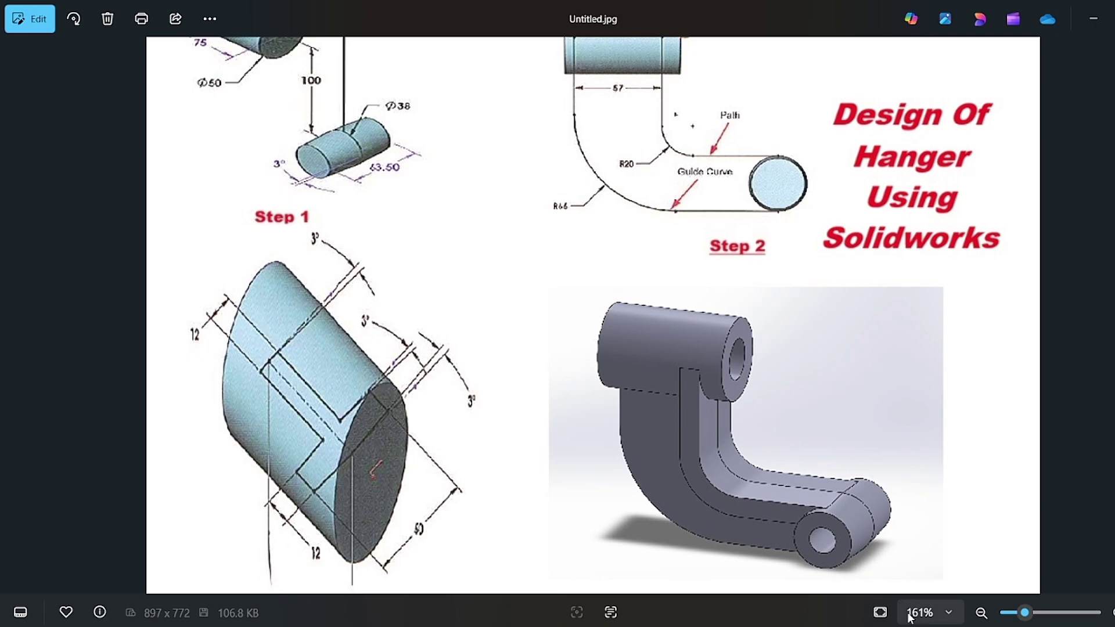
click(852, 625)
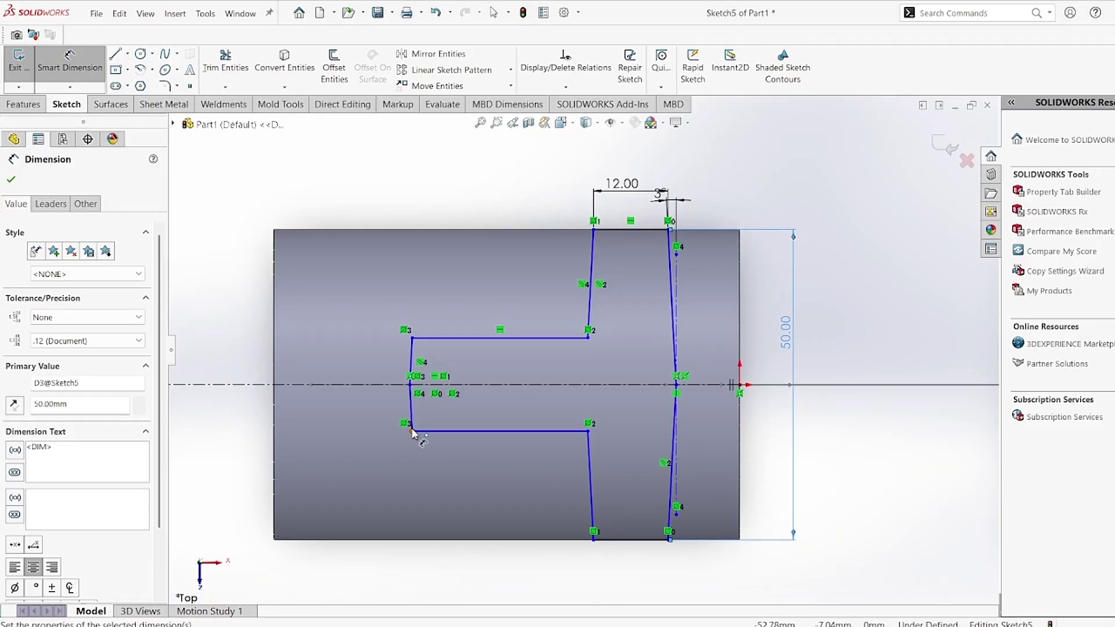
click(412, 338)
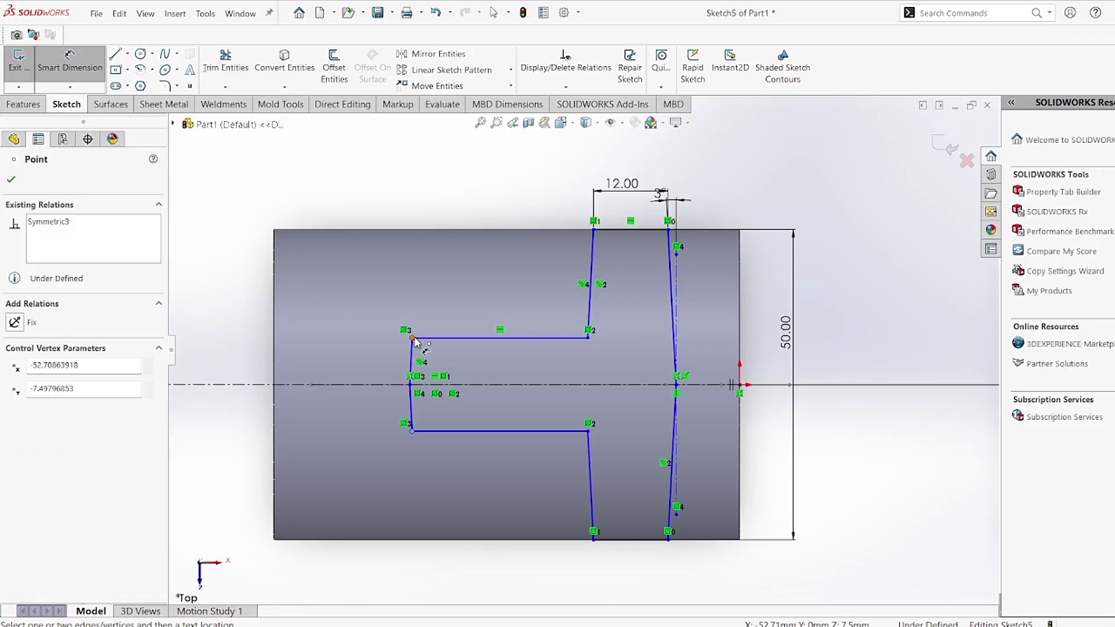
click(414, 338)
click(369, 367)
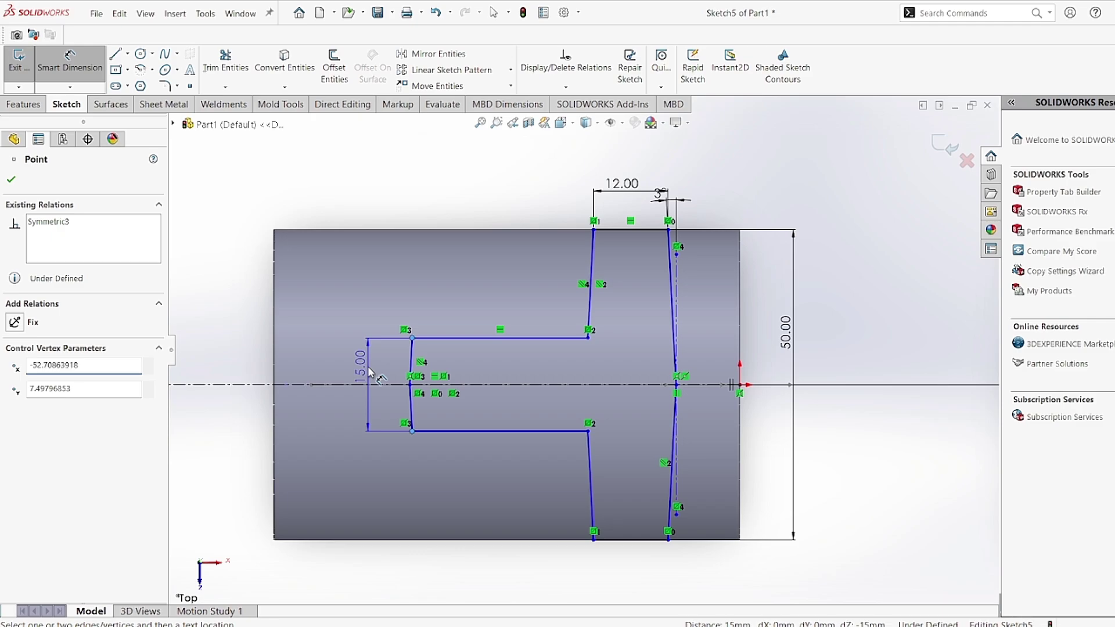
click(370, 372)
text(1)
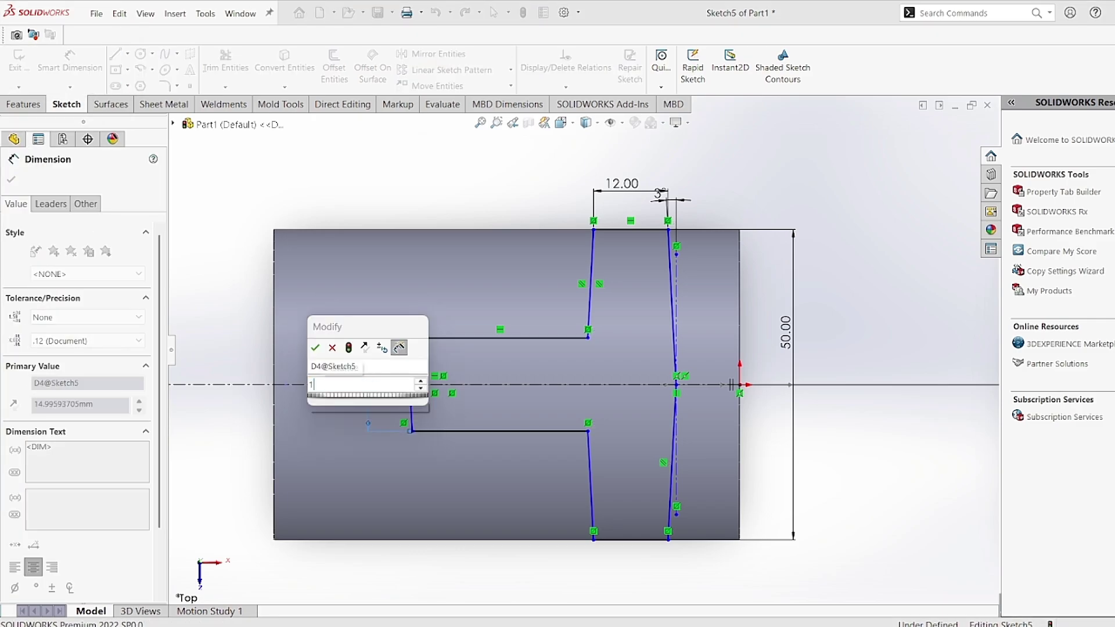
text(2)
key(Return)
- Sketch a vertical centerline about 17 mm long upward from the upper inner corner where the narrow section meets the wide one
scroll(441, 383, down, 1)
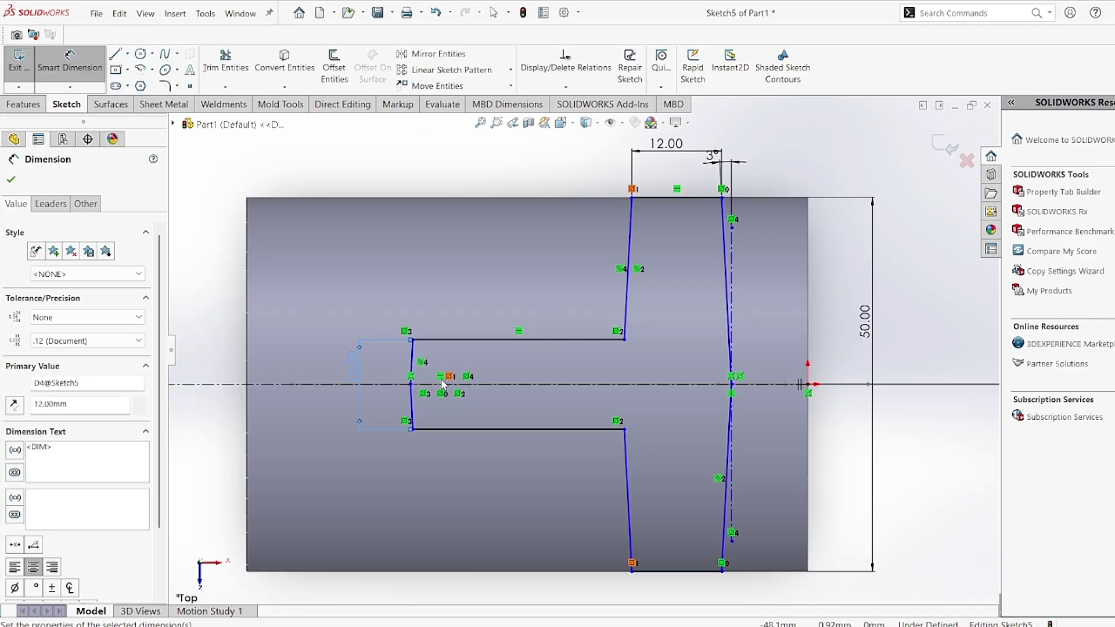
scroll(442, 383, down, 2)
scroll(569, 345, up, 2)
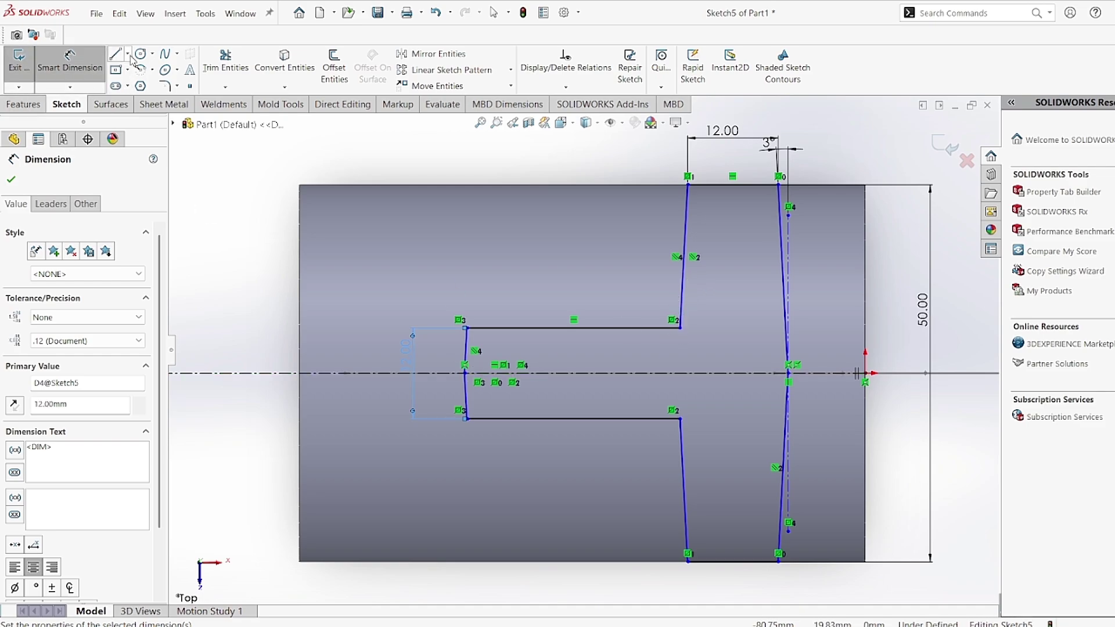
click(127, 54)
click(153, 87)
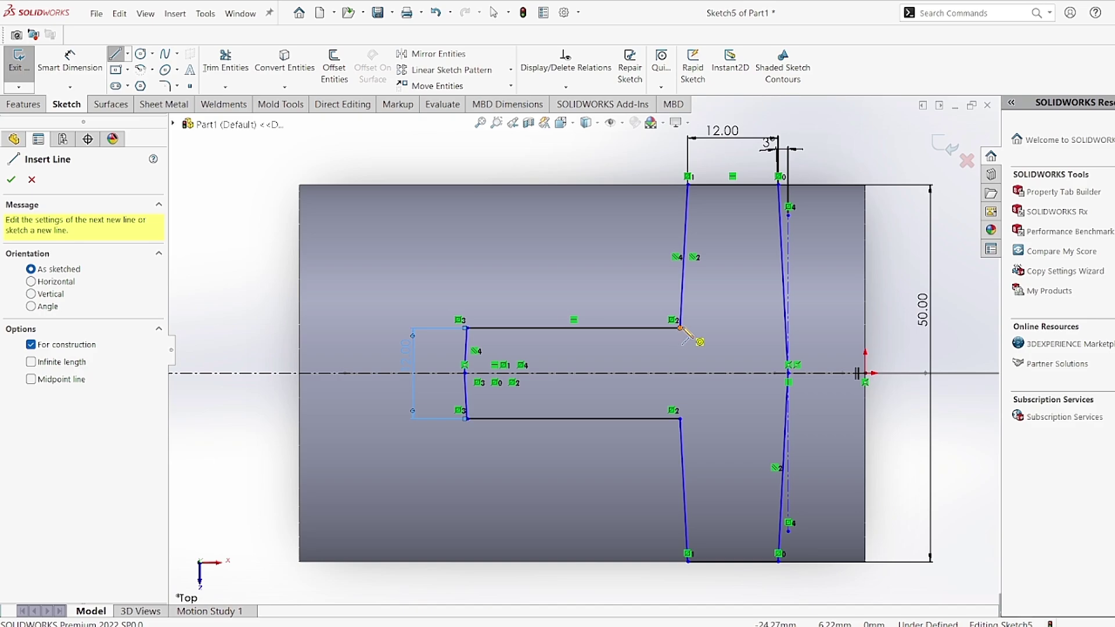
click(680, 329)
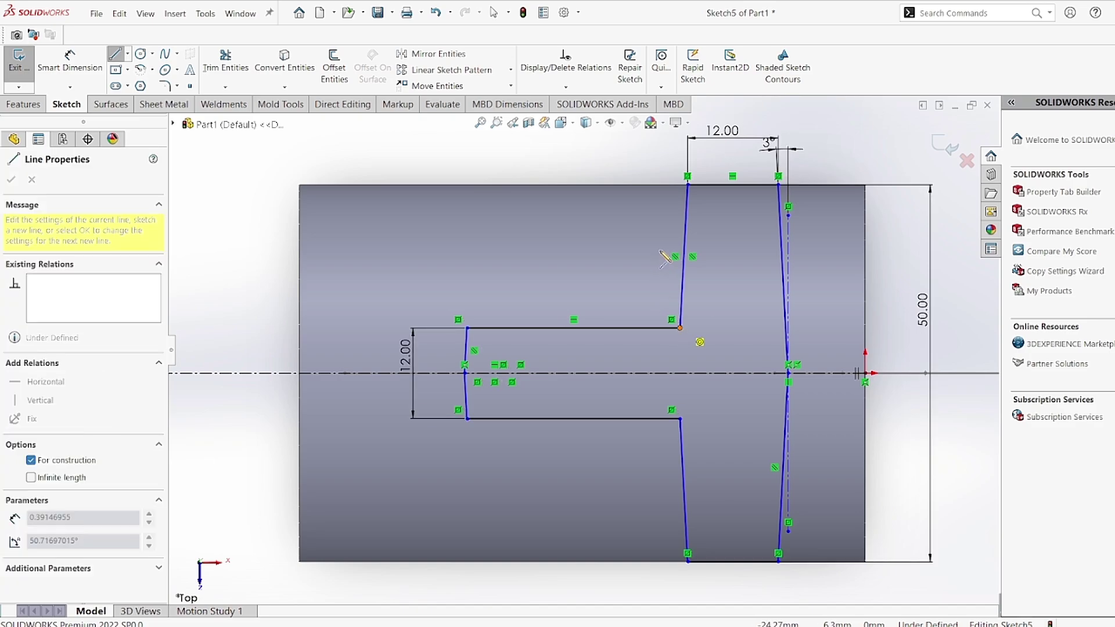
click(681, 201)
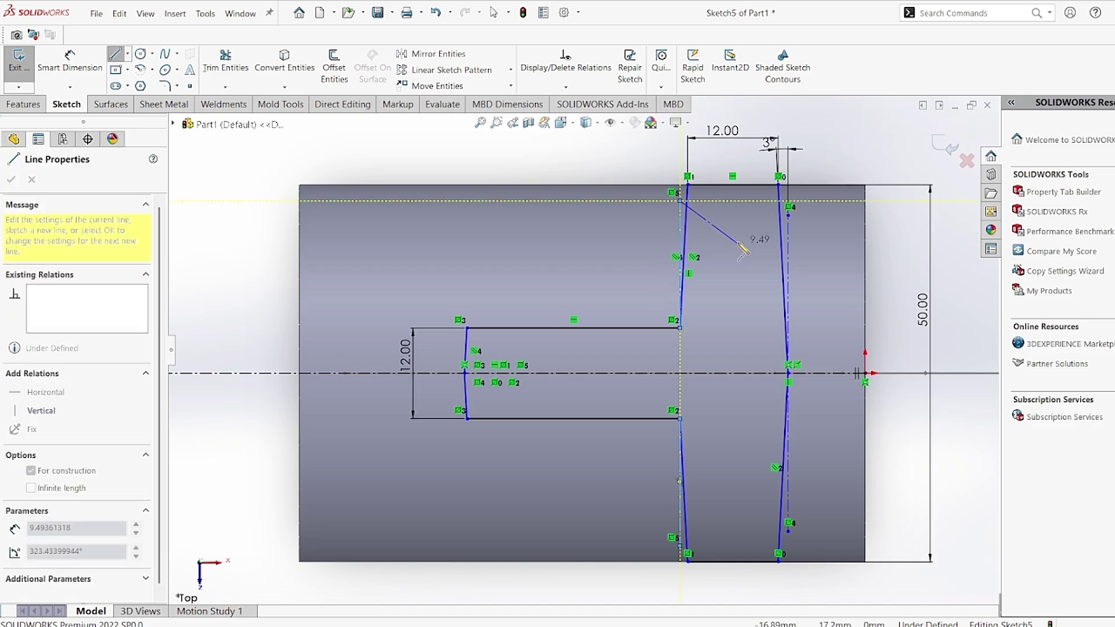
right_click(742, 248)
click(772, 252)
- Try to dimension the angle between the upper slanted step line and the vertical centerline at its inner corner
click(69, 63)
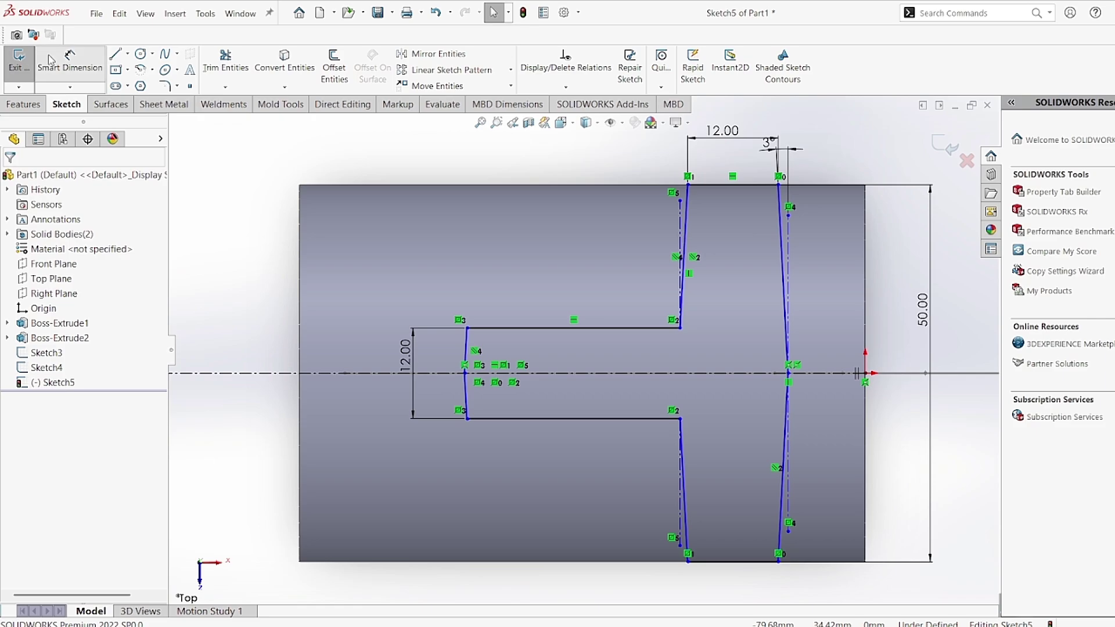
scroll(703, 219, down, 3)
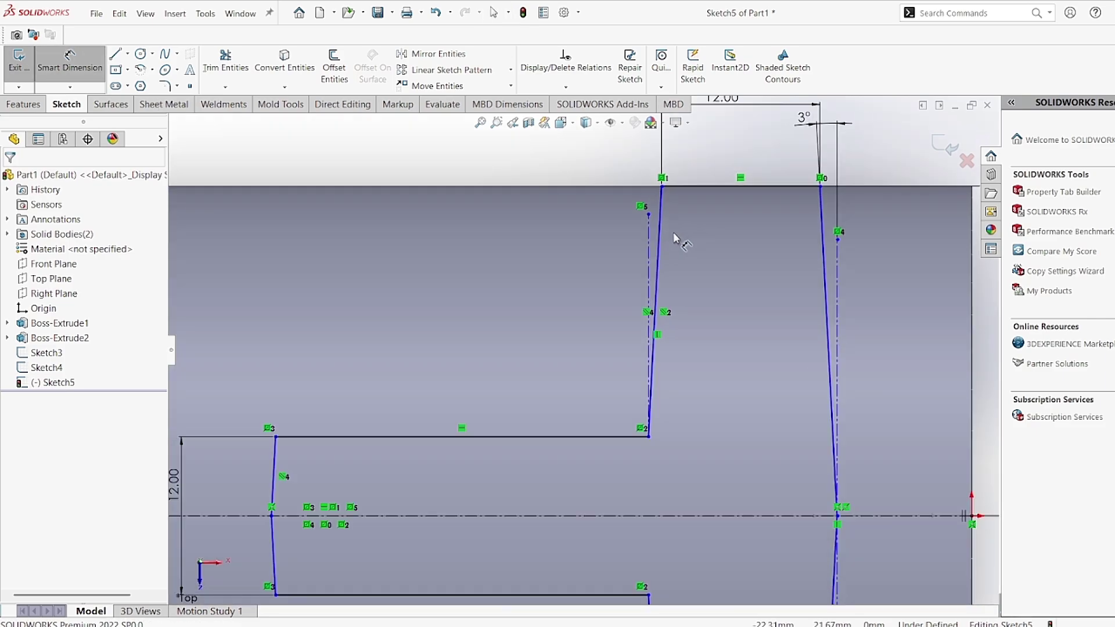
click(658, 268)
click(650, 272)
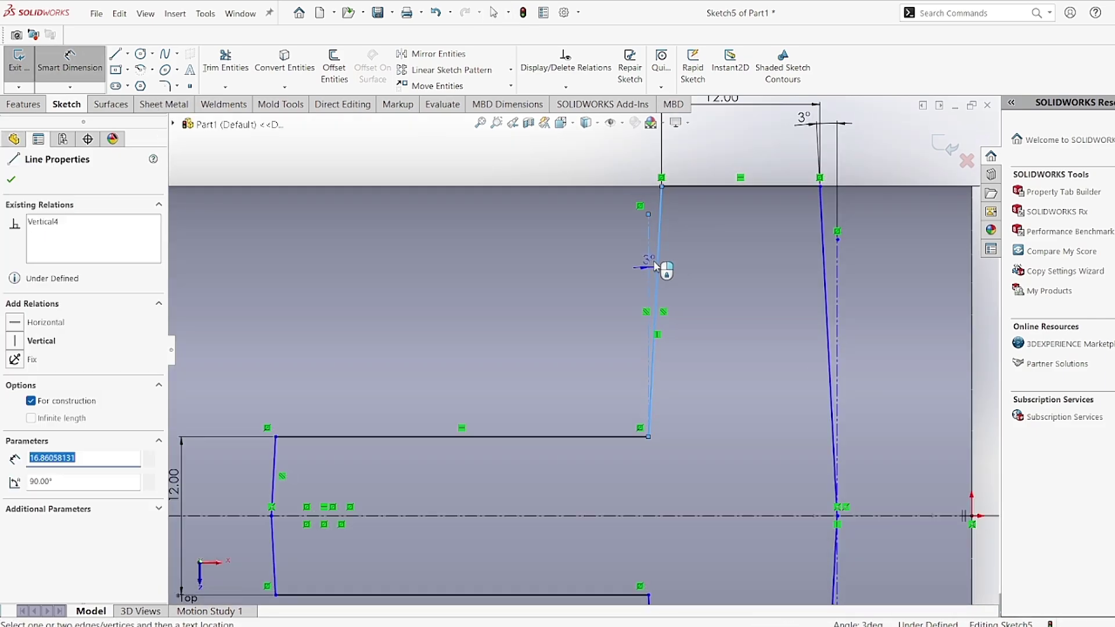
click(654, 261)
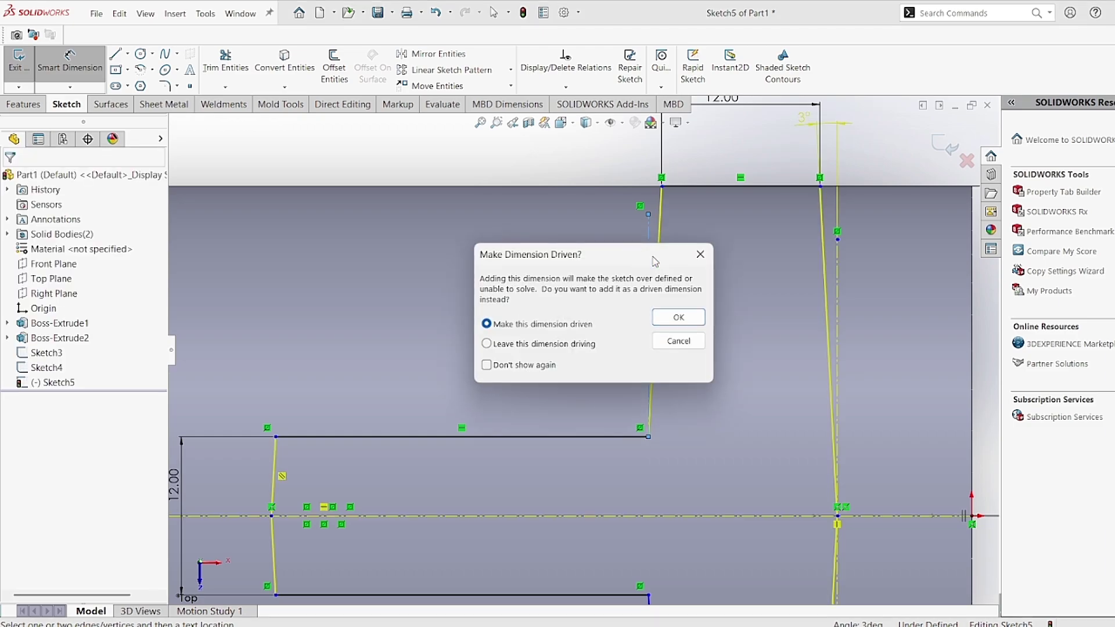
click(700, 254)
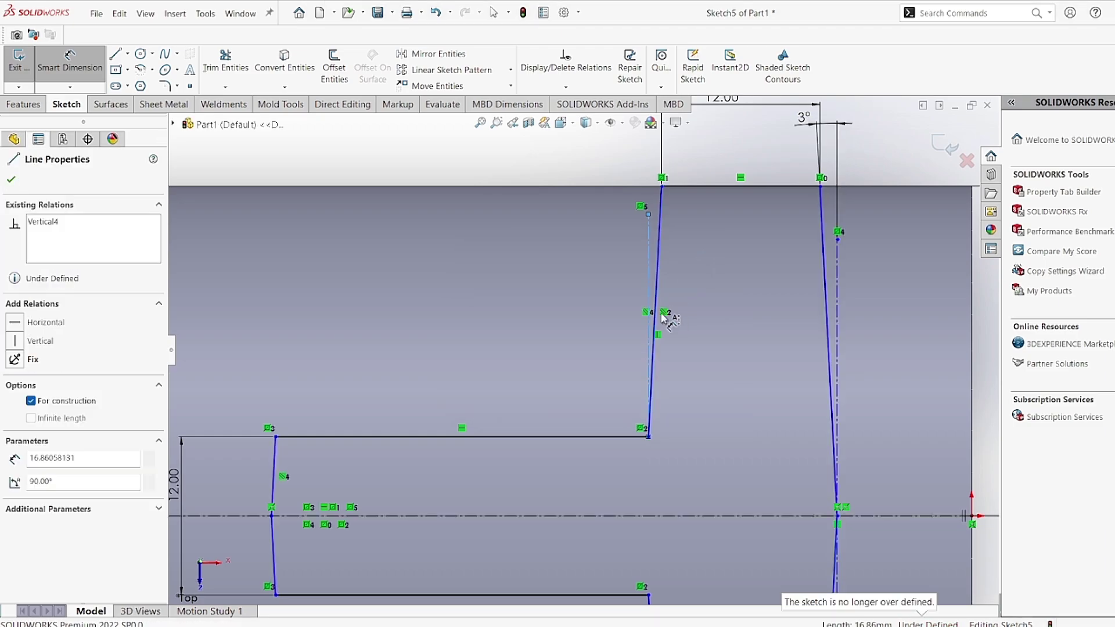
- Delete the vertical centerline at the upper inner corner where the narrow section meets the wide one
right_click(652, 266)
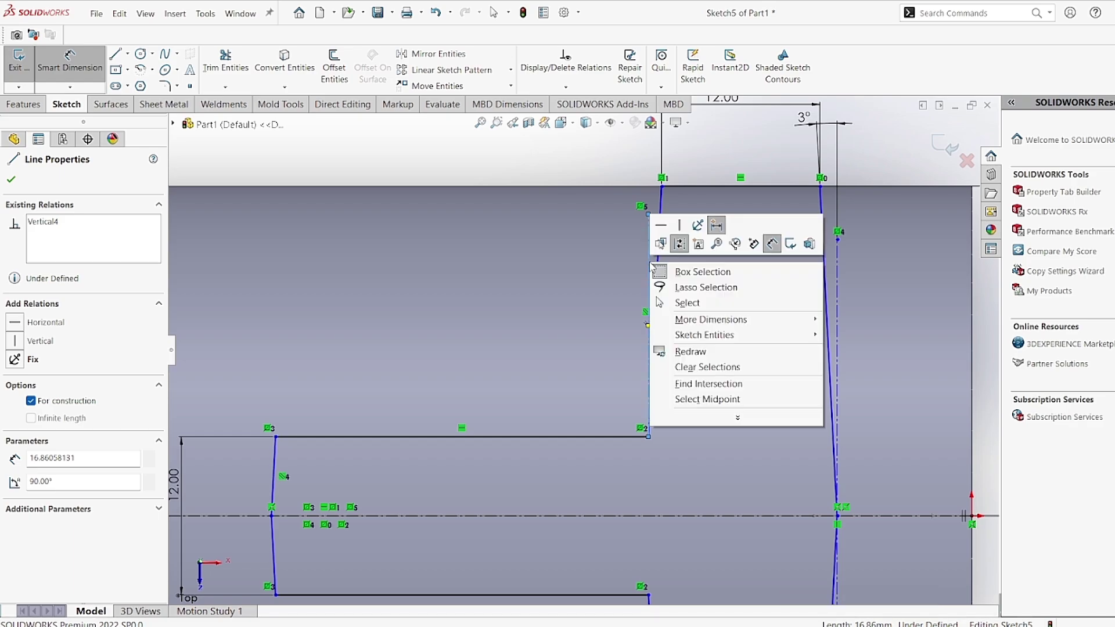
click(652, 261)
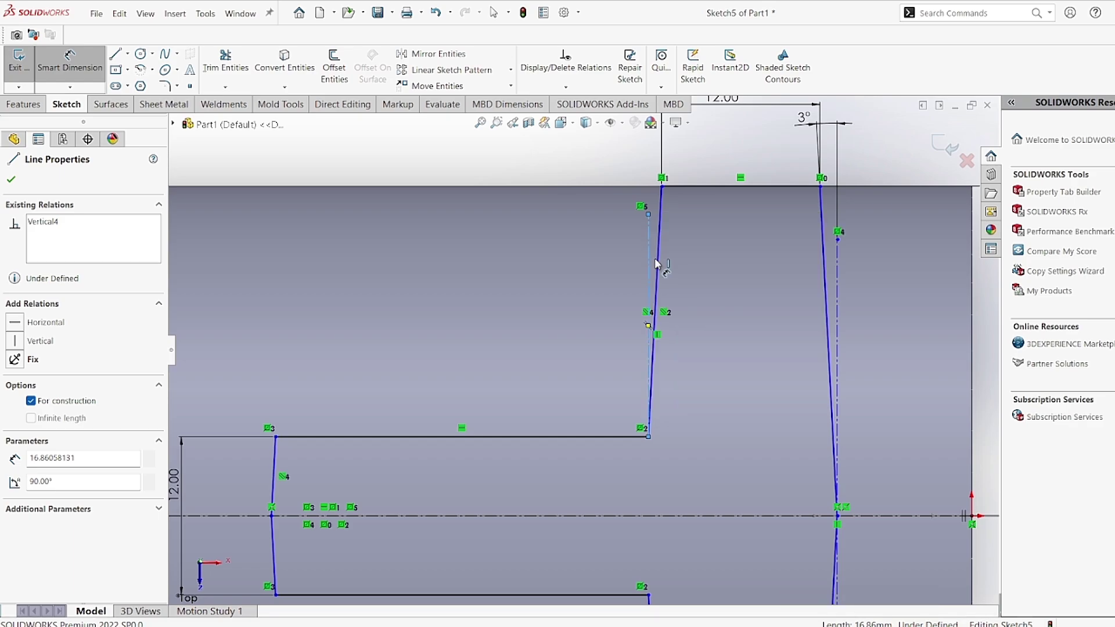
scroll(644, 247, down, 4)
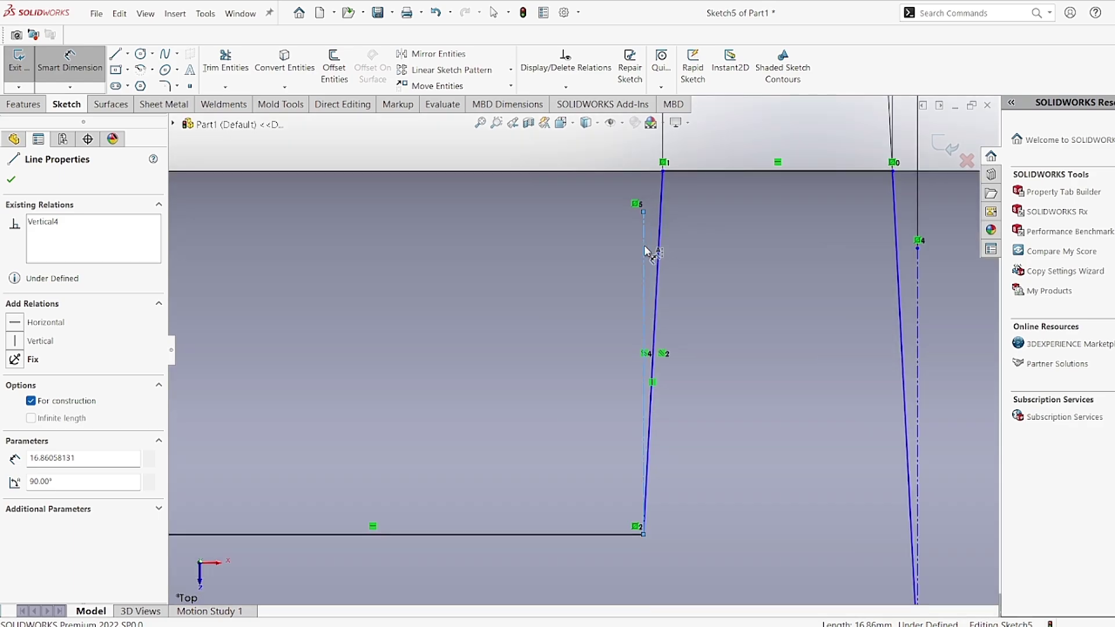
right_click(637, 292)
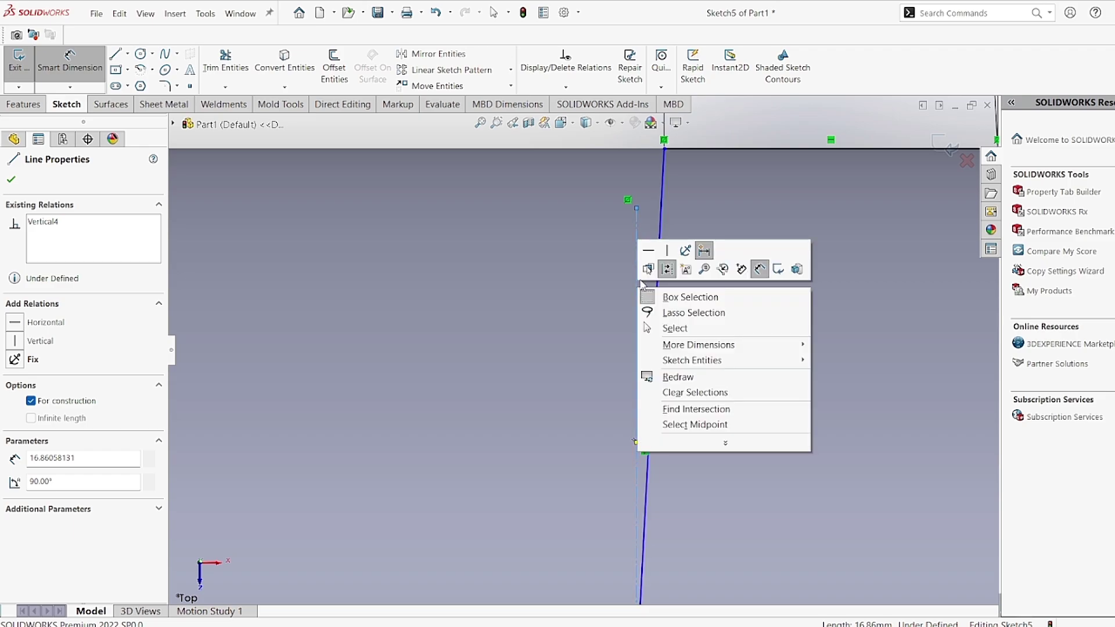
key(Escape)
key(Escape)
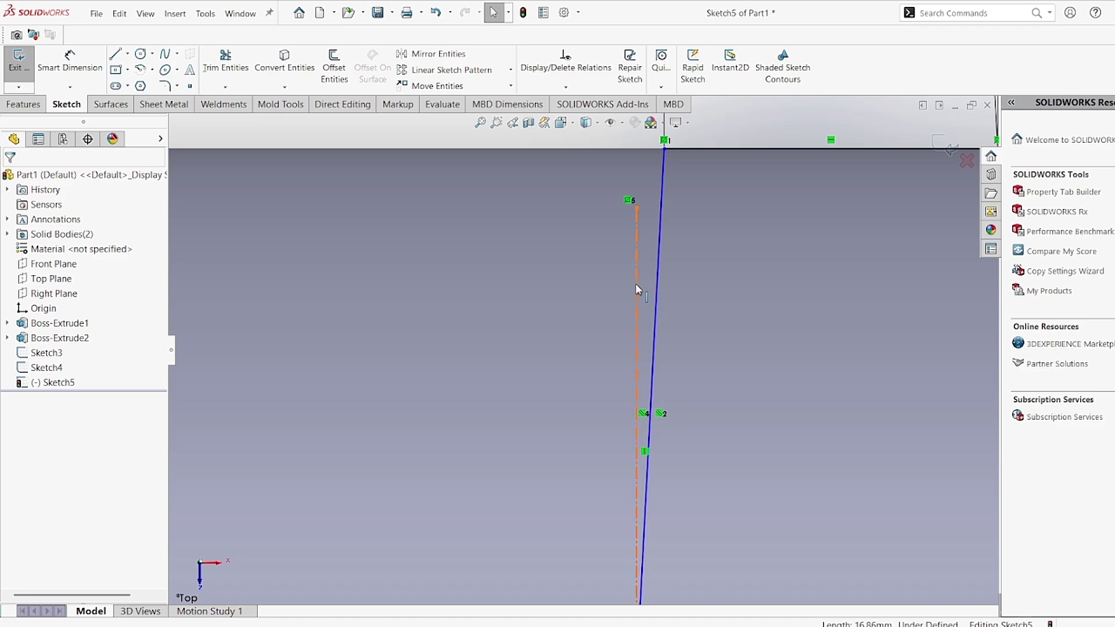
click(636, 283)
right_click(635, 283)
click(682, 467)
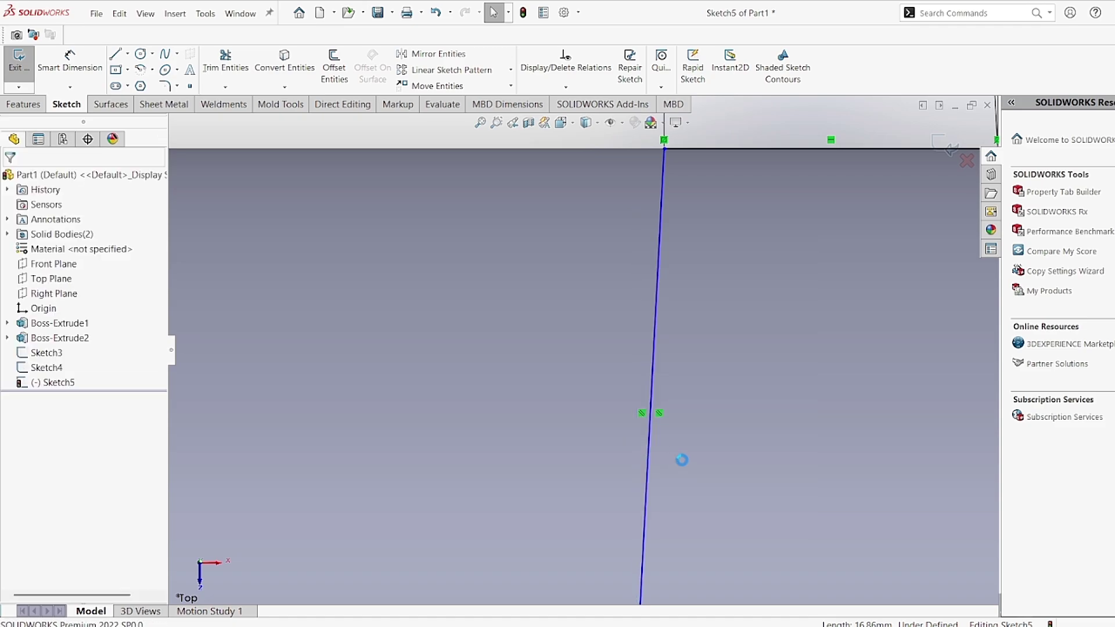
- Examine from several angles how the T-shaped profile's ends sit relative to the two curved path sketches
scroll(691, 447, up, 5)
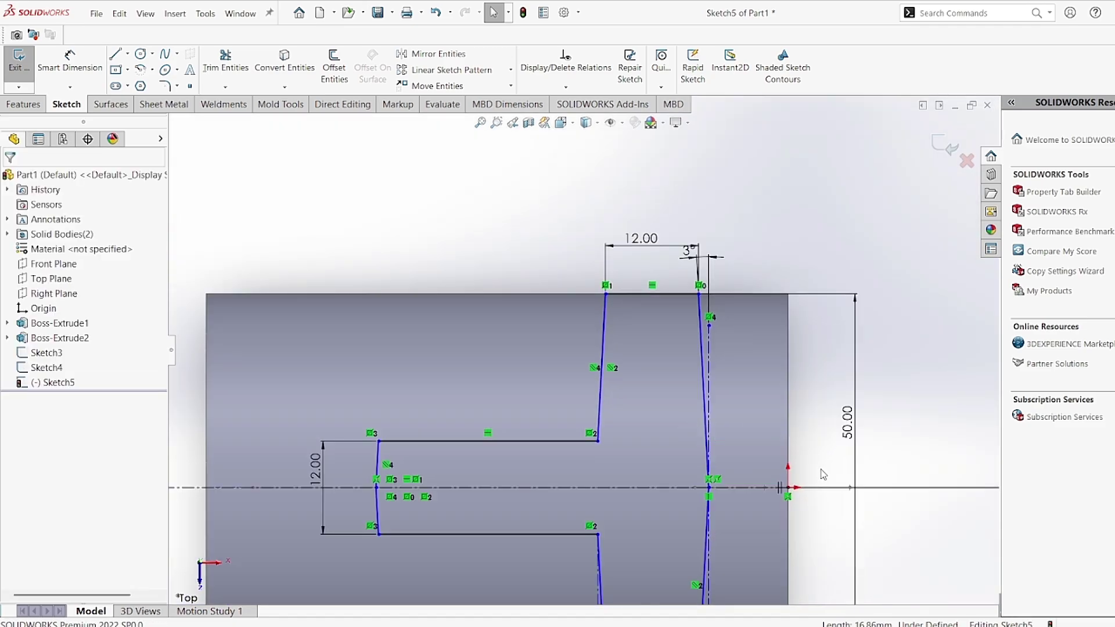
scroll(823, 474, up, 2)
mouse_move(835, 411)
middle_down()
mouse_move(870, 341)
mouse_move(812, 315)
mouse_move(819, 309)
mouse_move(791, 259)
mouse_move(812, 203)
middle_up()
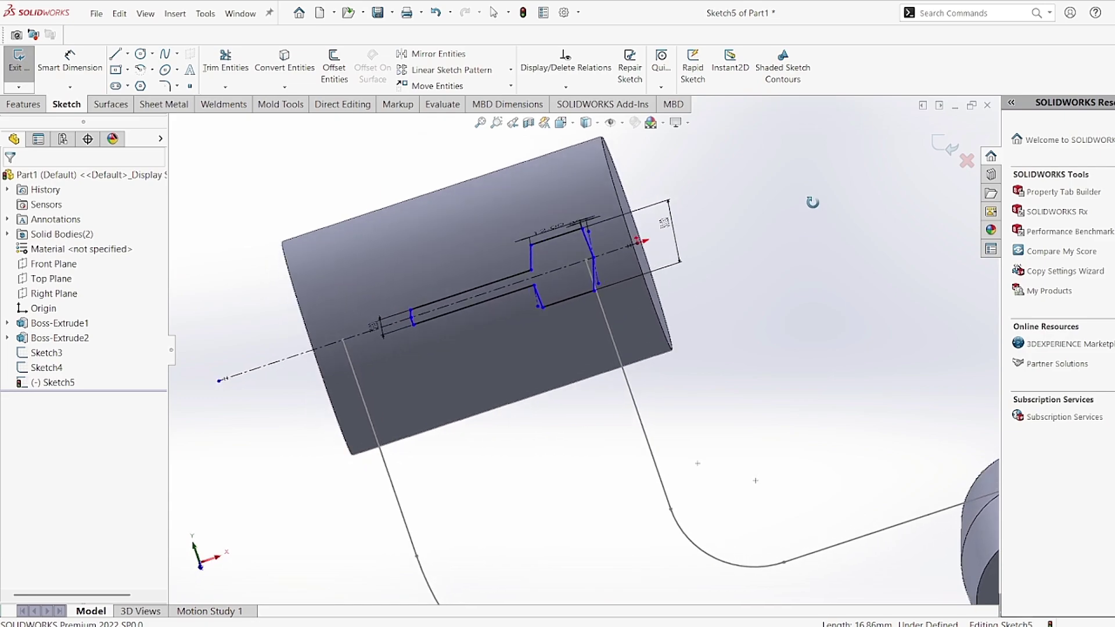
scroll(342, 306, up, 1)
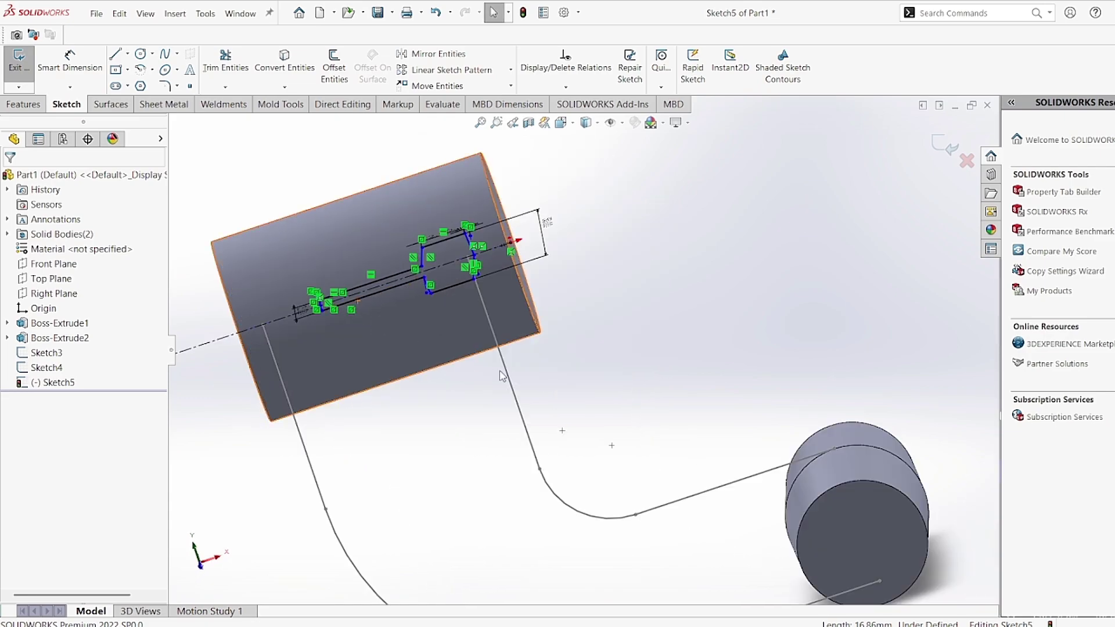
scroll(720, 308, down, 3)
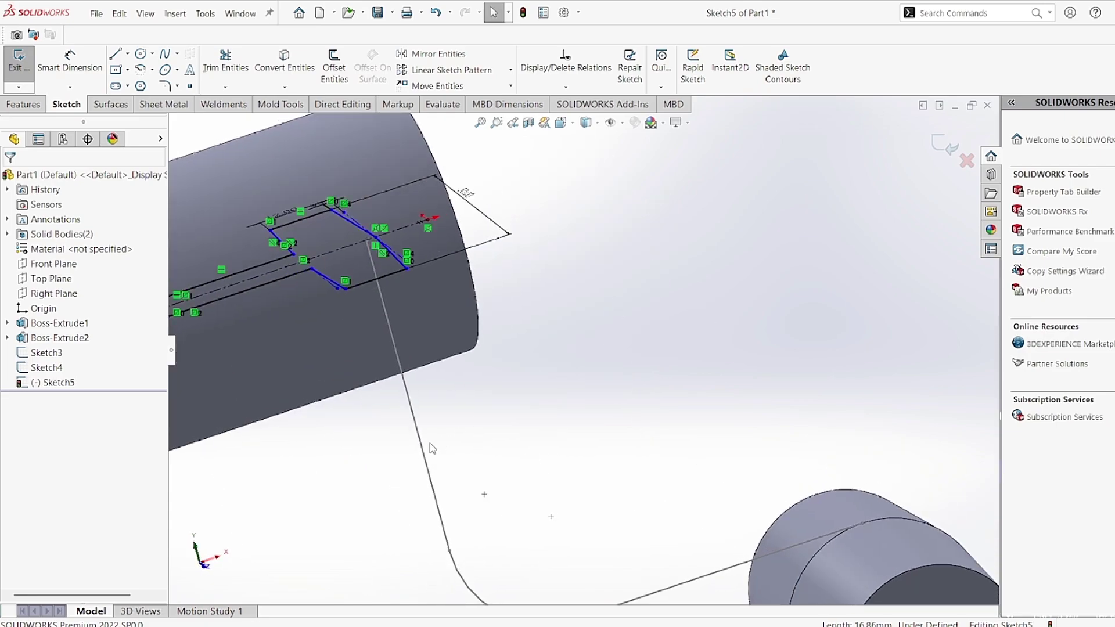
scroll(444, 412, up, 3)
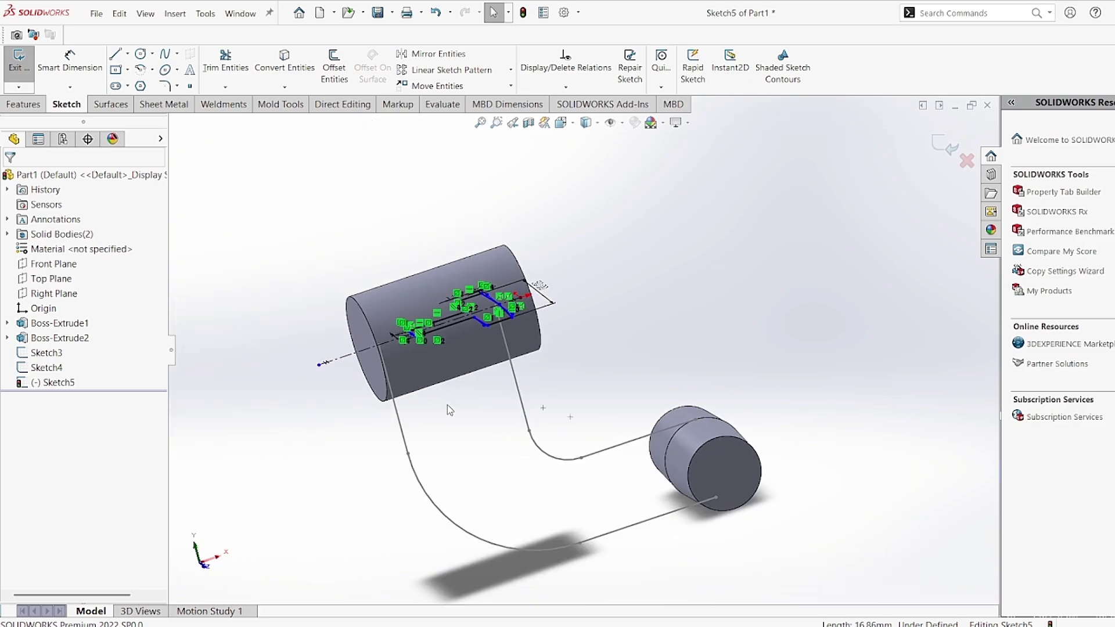
scroll(689, 297, down, 2)
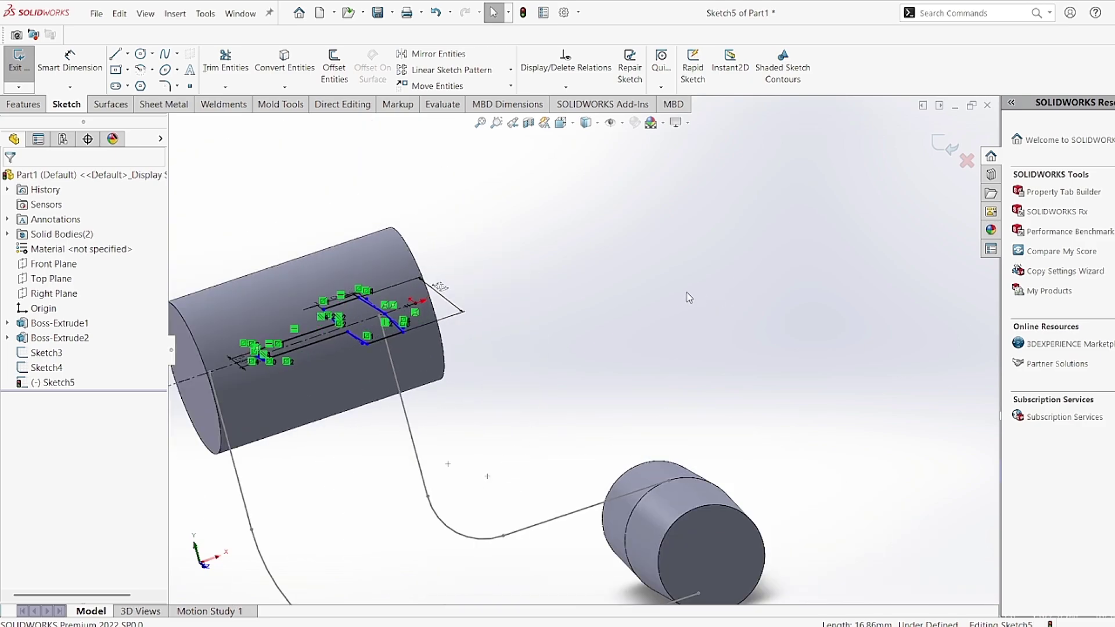
scroll(689, 297, up, 4)
middle_drag(689, 297, 609, 315)
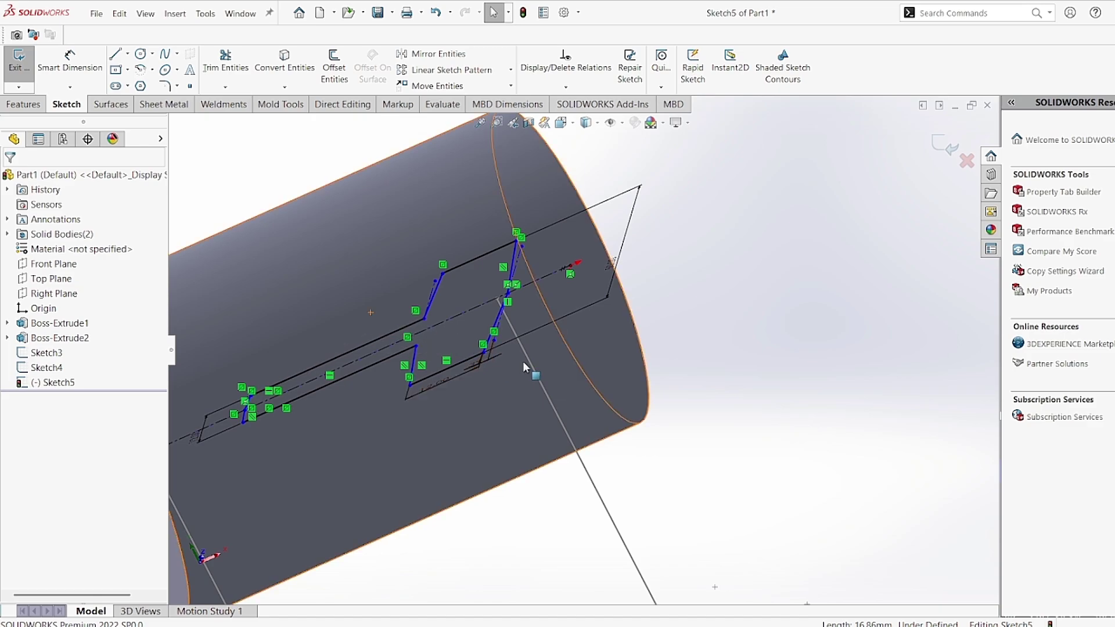
scroll(212, 516, up, 1)
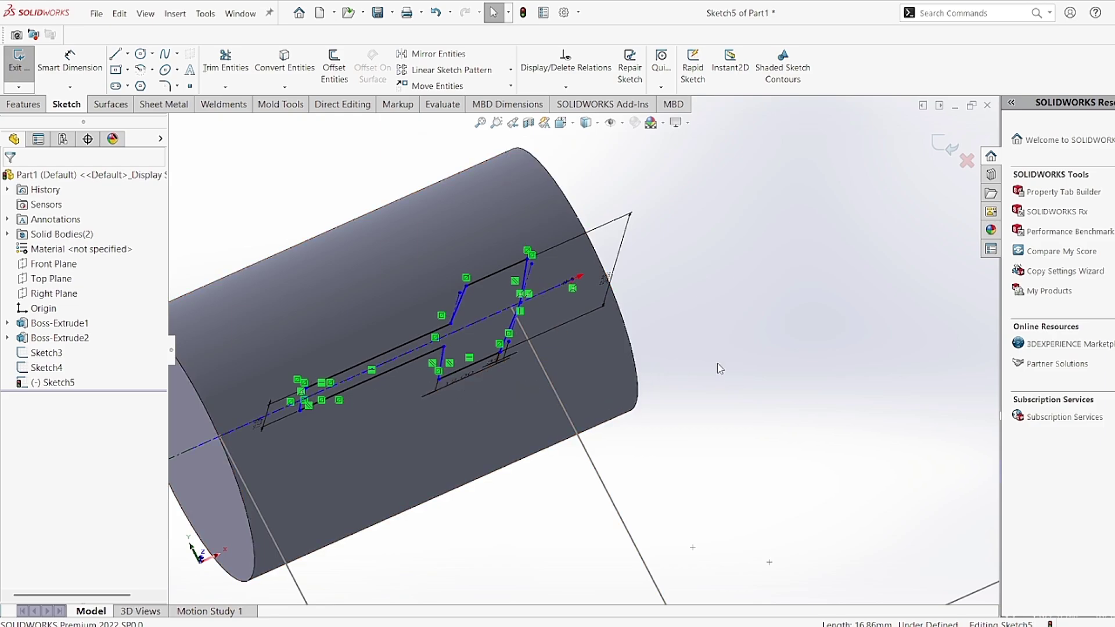
scroll(709, 378, down, 2)
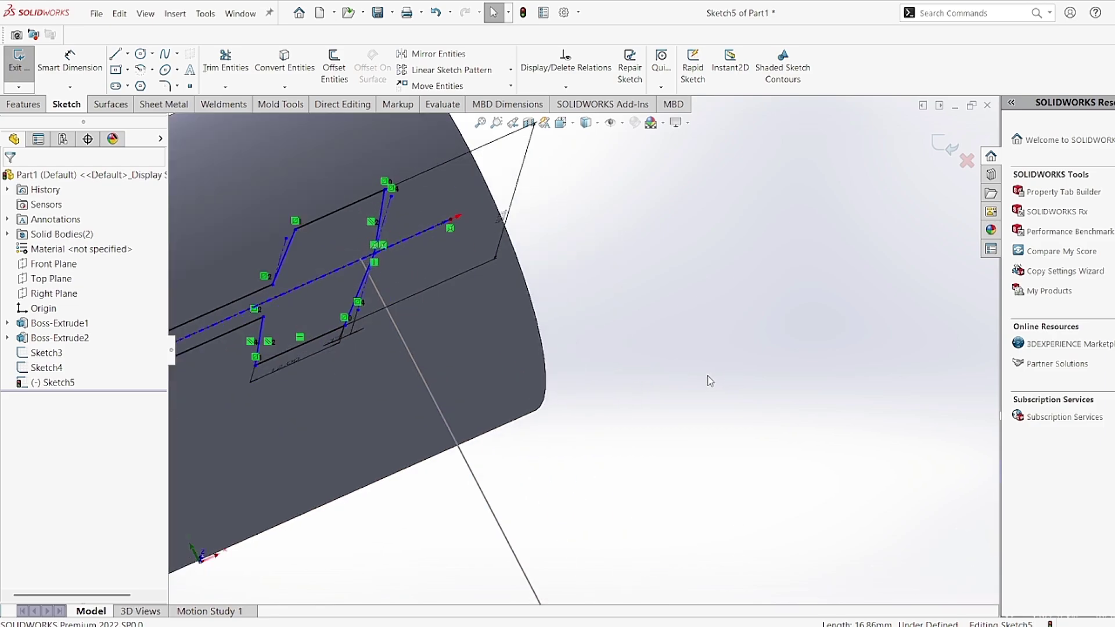
scroll(709, 372, up, 5)
scroll(712, 323, down, 4)
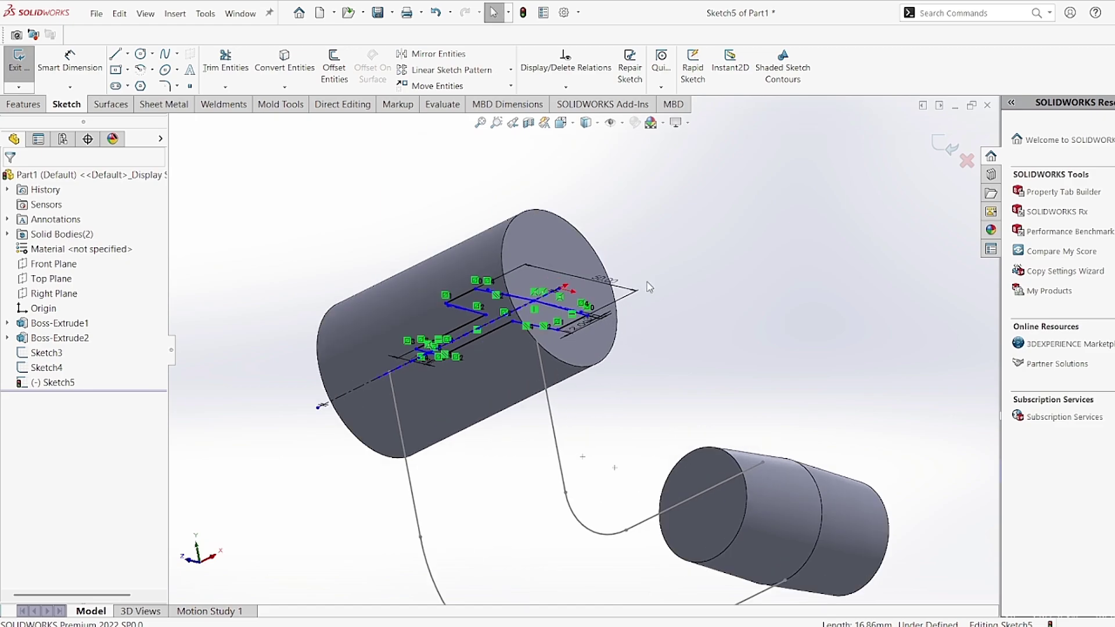
- Add a Pierce relation between the middle point of the narrow section's end and the straight line of the outer curve
middle_drag(703, 253, 767, 368)
scroll(768, 369, down, 4)
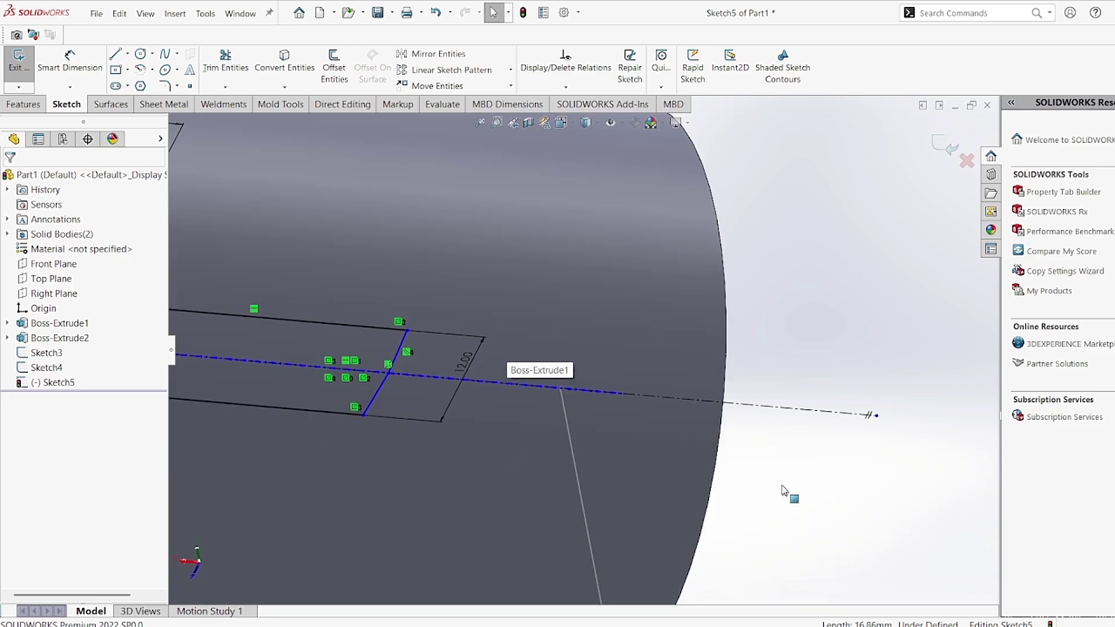
middle_drag(785, 488, 793, 433)
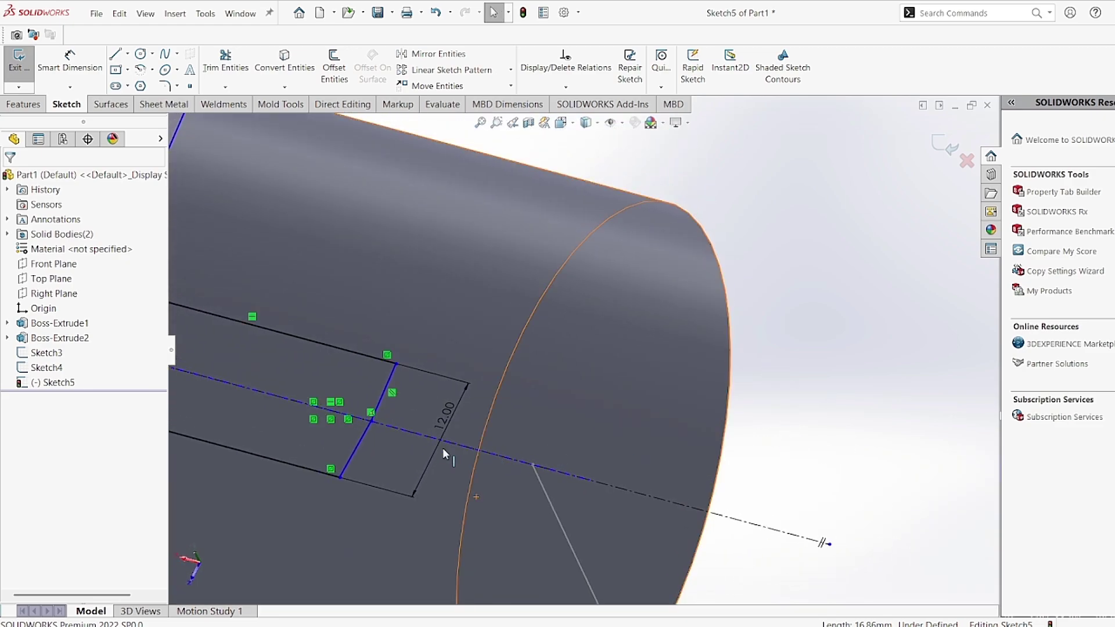
click(371, 421)
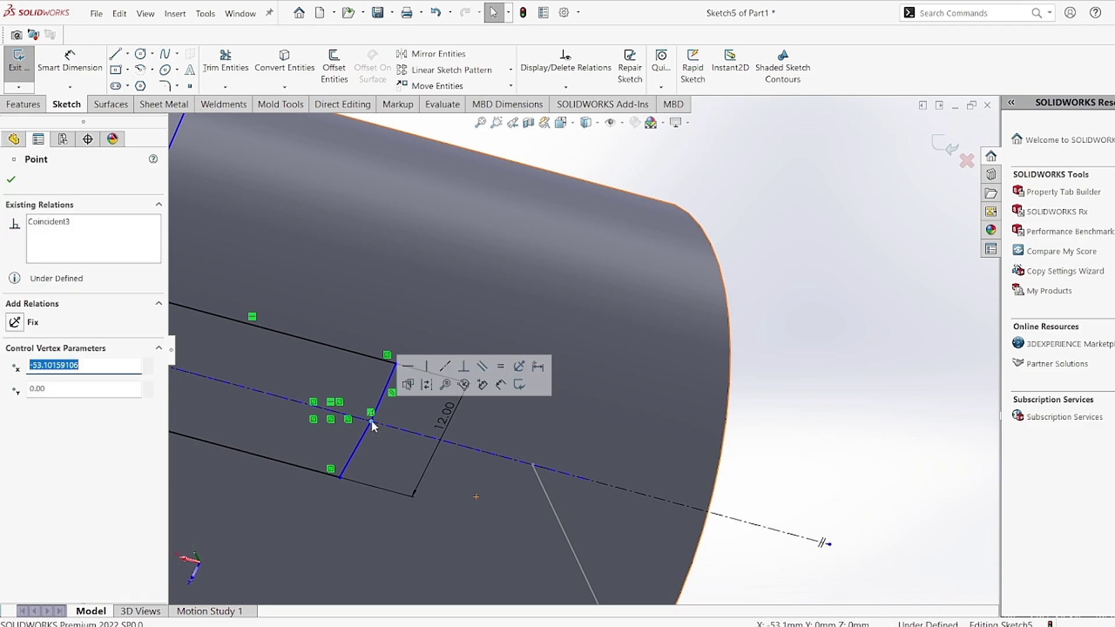
ctrl+click(574, 552)
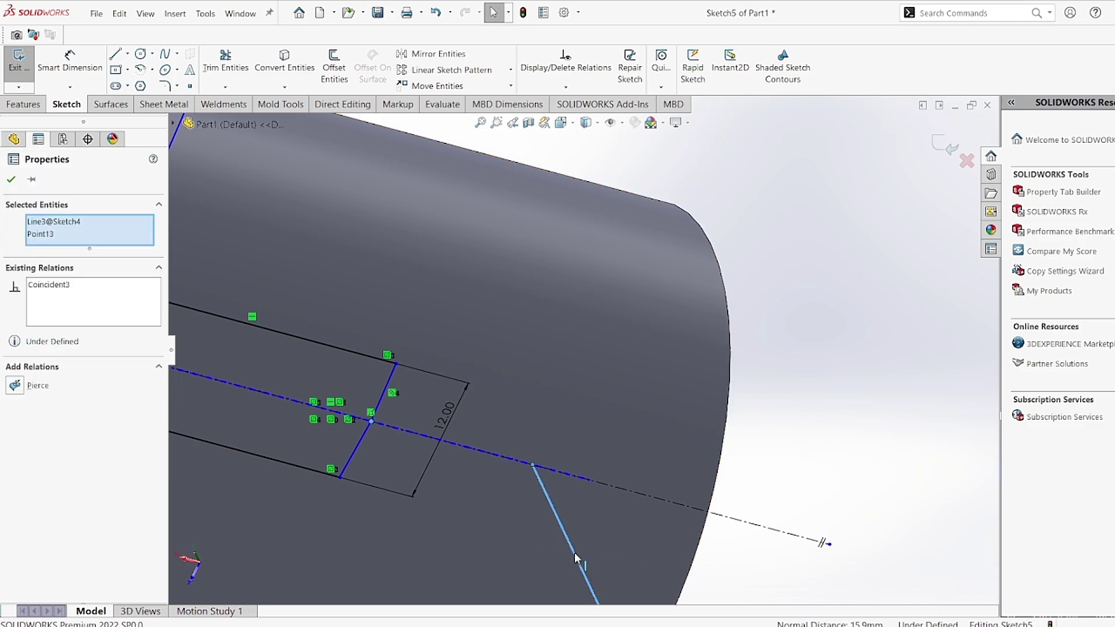
click(15, 385)
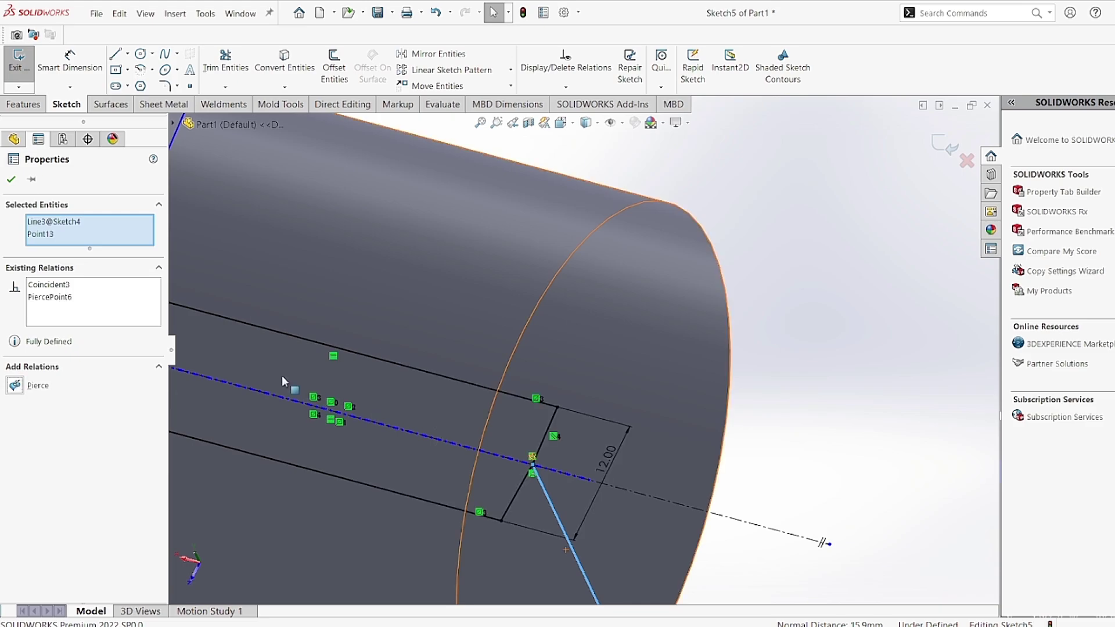
- Add a Pierce relation between the midpoint of the wide section's outer edge and the straight line of the inner curve
scroll(689, 210, up, 5)
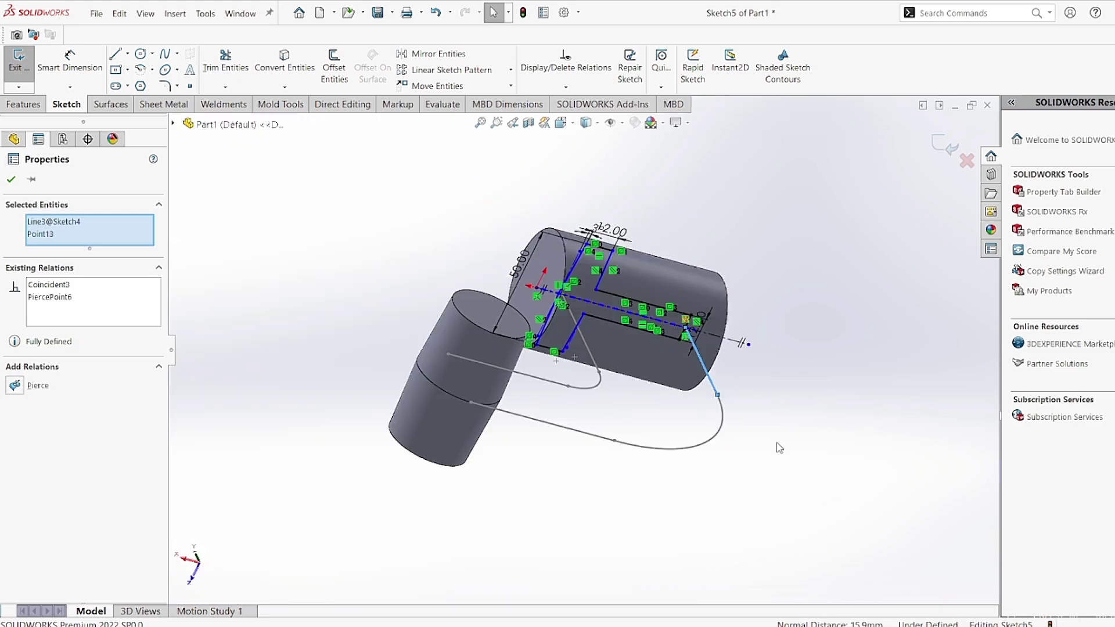
middle_drag(777, 443, 747, 538)
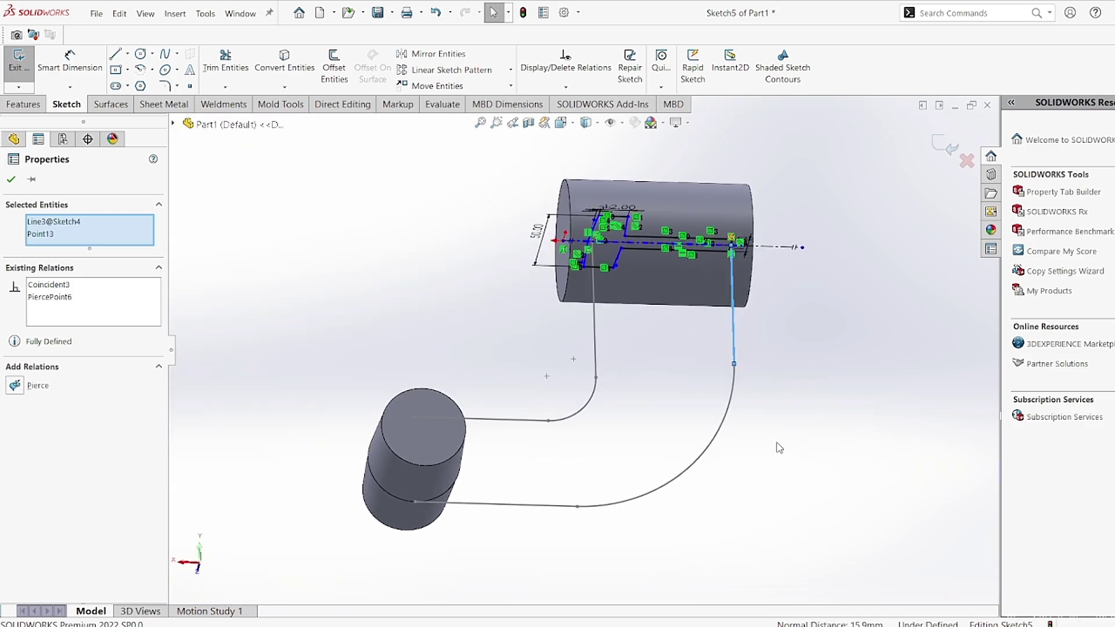
scroll(778, 448, down, 3)
scroll(569, 270, up, 4)
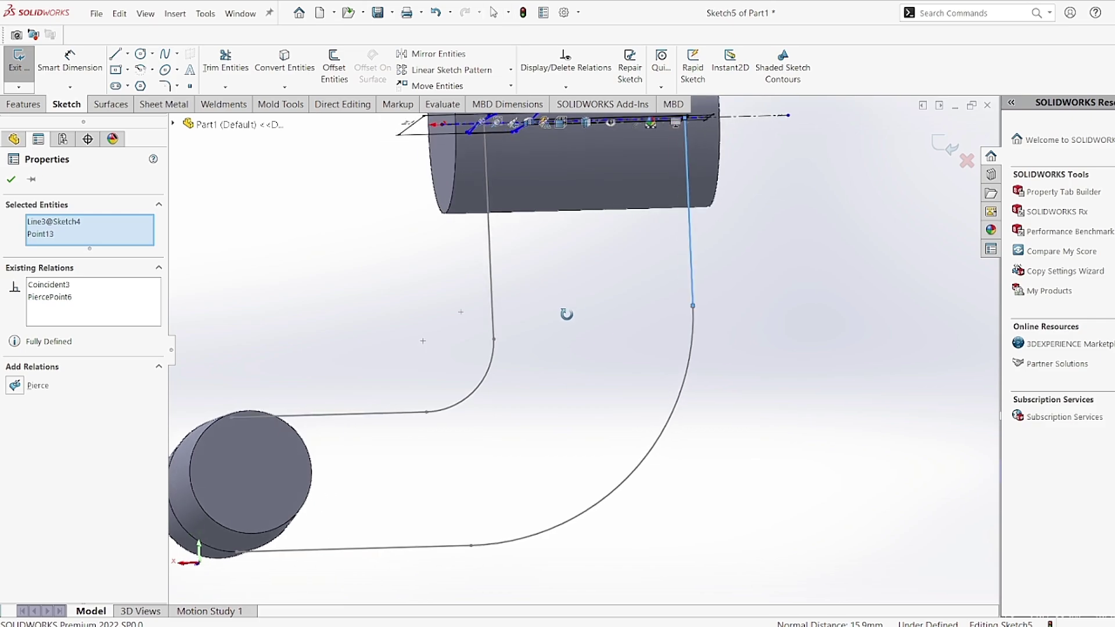
mouse_move(559, 306)
middle_down()
mouse_move(567, 311)
mouse_move(538, 278)
middle_up()
scroll(536, 255, down, 5)
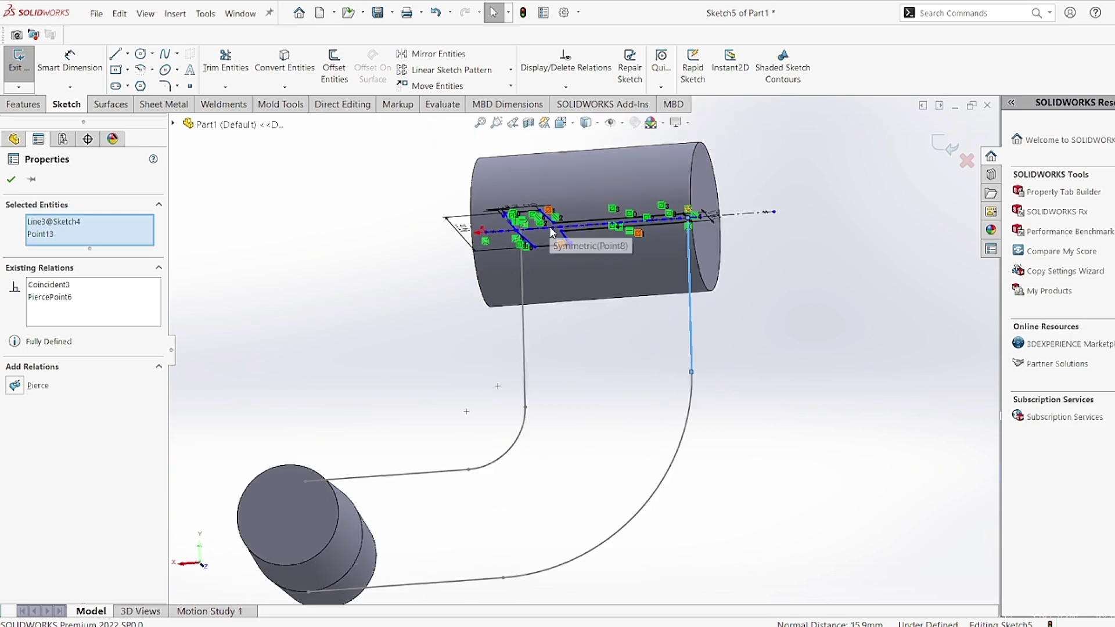
scroll(503, 277, down, 8)
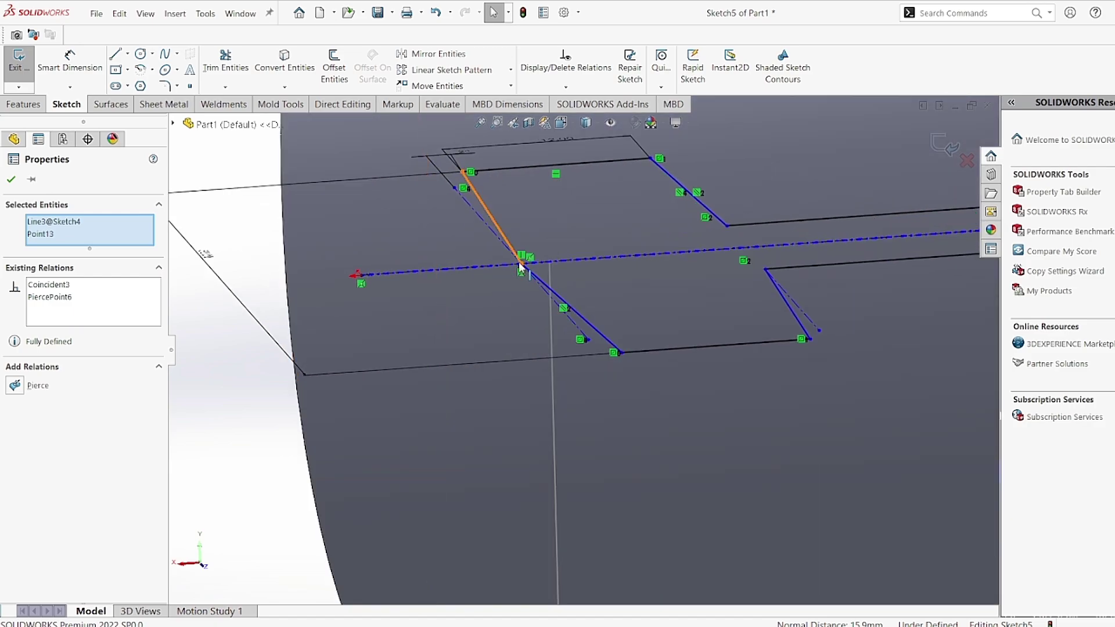
click(522, 267)
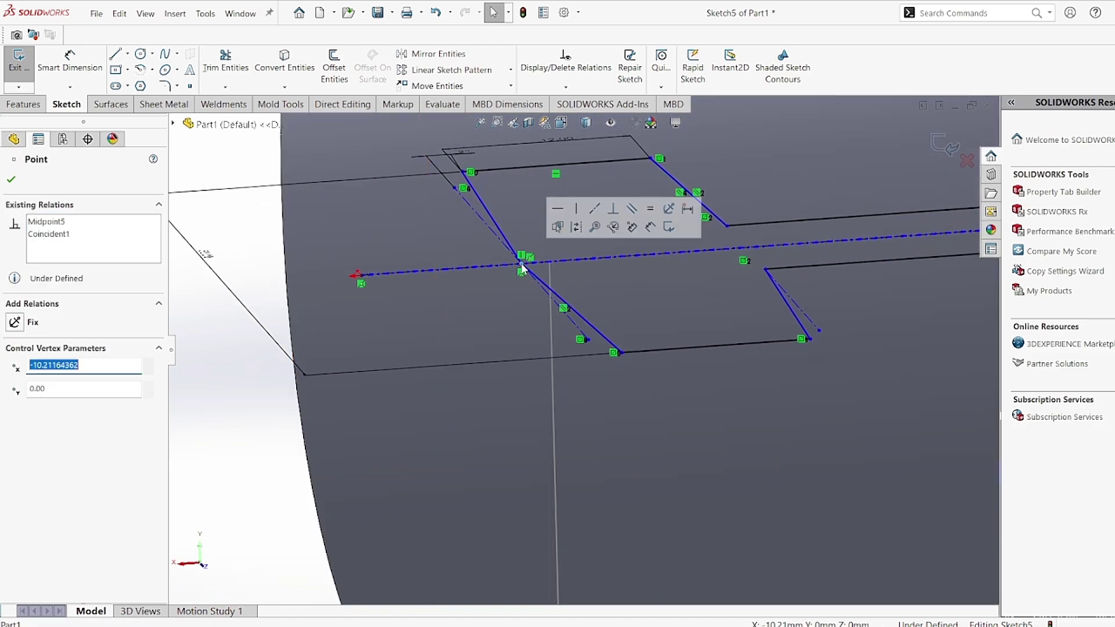
ctrl+click(551, 349)
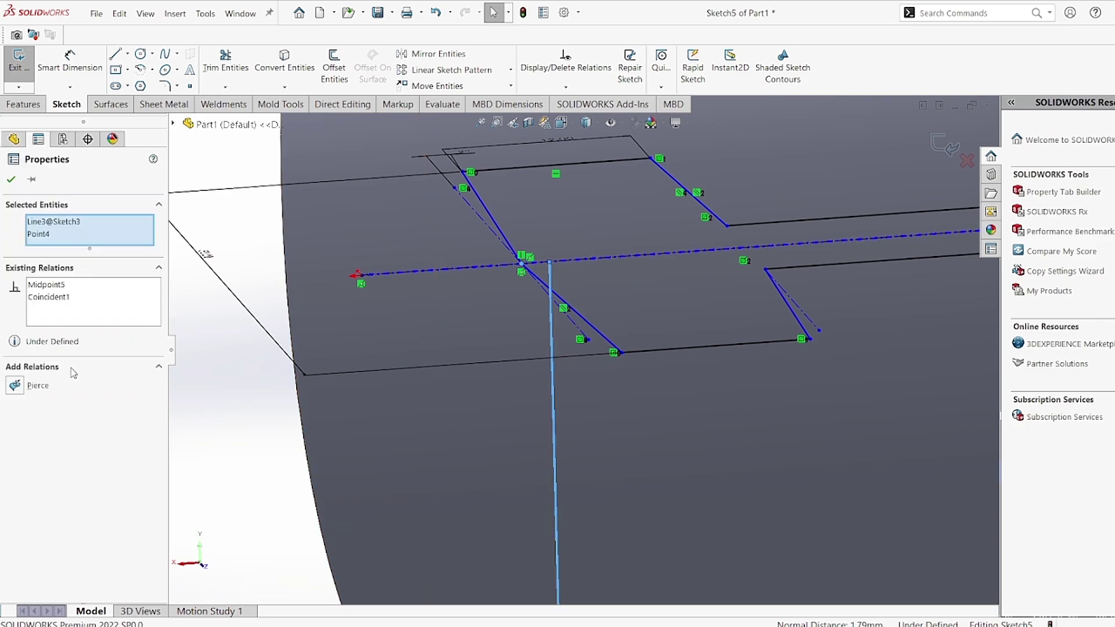
click(14, 386)
click(15, 386)
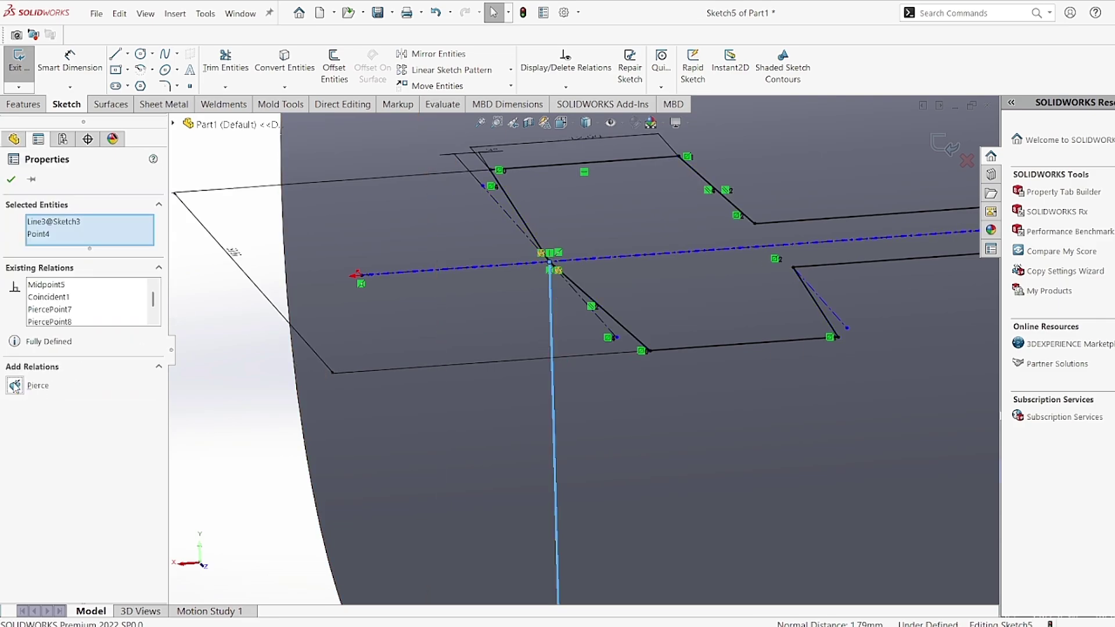
- Finish the T-shaped profile sketch and show the model in the dimetric view
scroll(226, 442, up, 6)
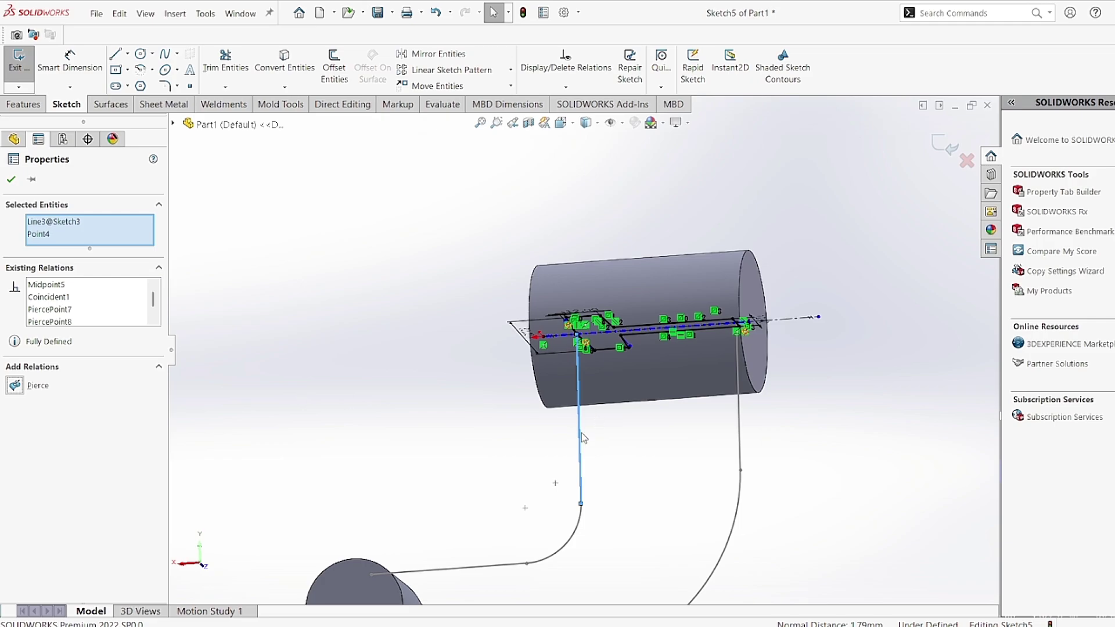
mouse_move(407, 440)
middle_down()
mouse_move(527, 468)
mouse_move(500, 465)
mouse_move(513, 461)
mouse_move(618, 517)
mouse_move(590, 507)
mouse_move(630, 487)
mouse_move(609, 451)
mouse_move(702, 448)
middle_up()
scroll(637, 444, up, 3)
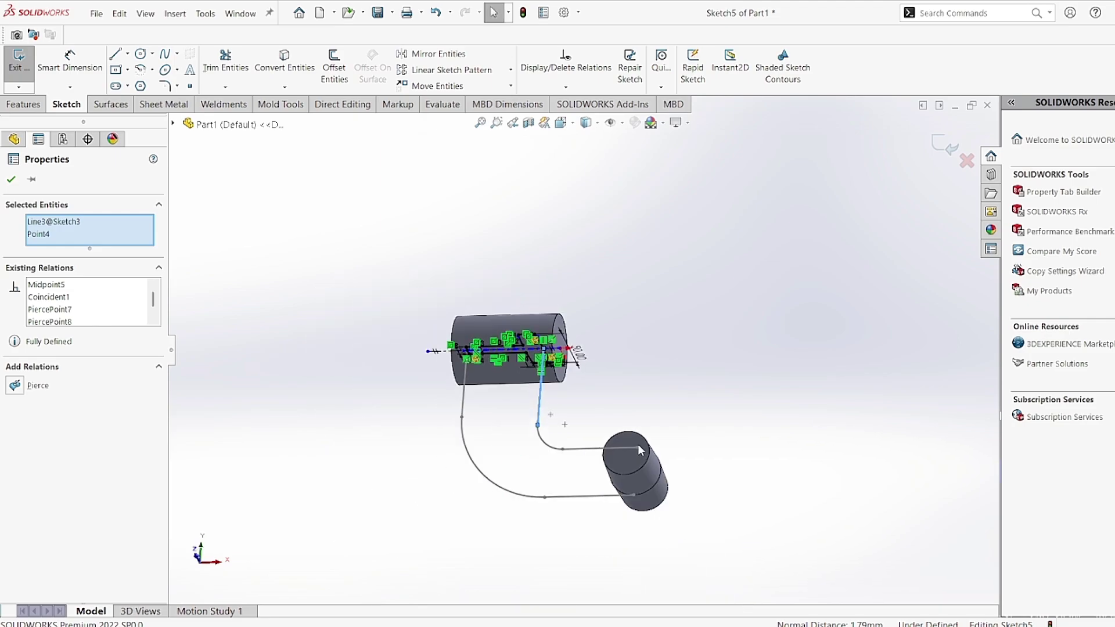
key(space)
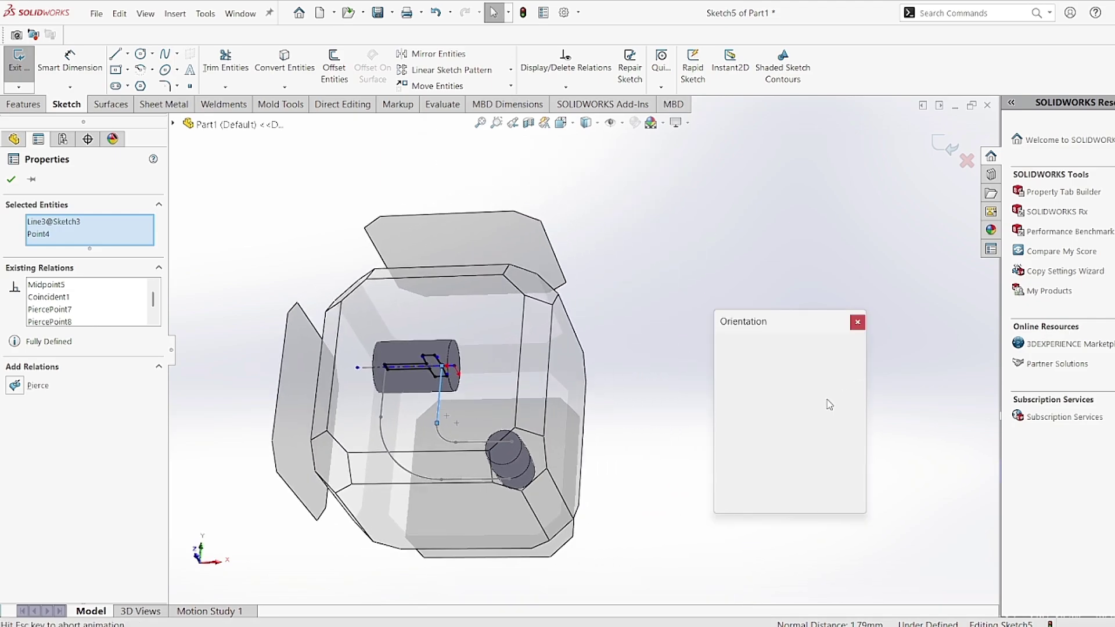
click(847, 363)
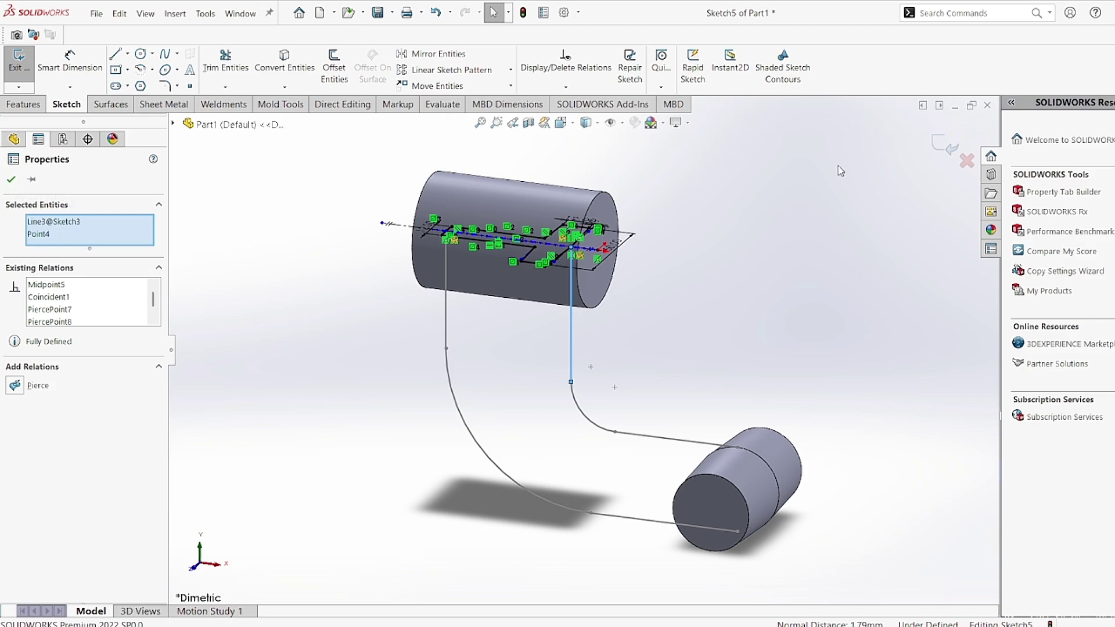
click(943, 144)
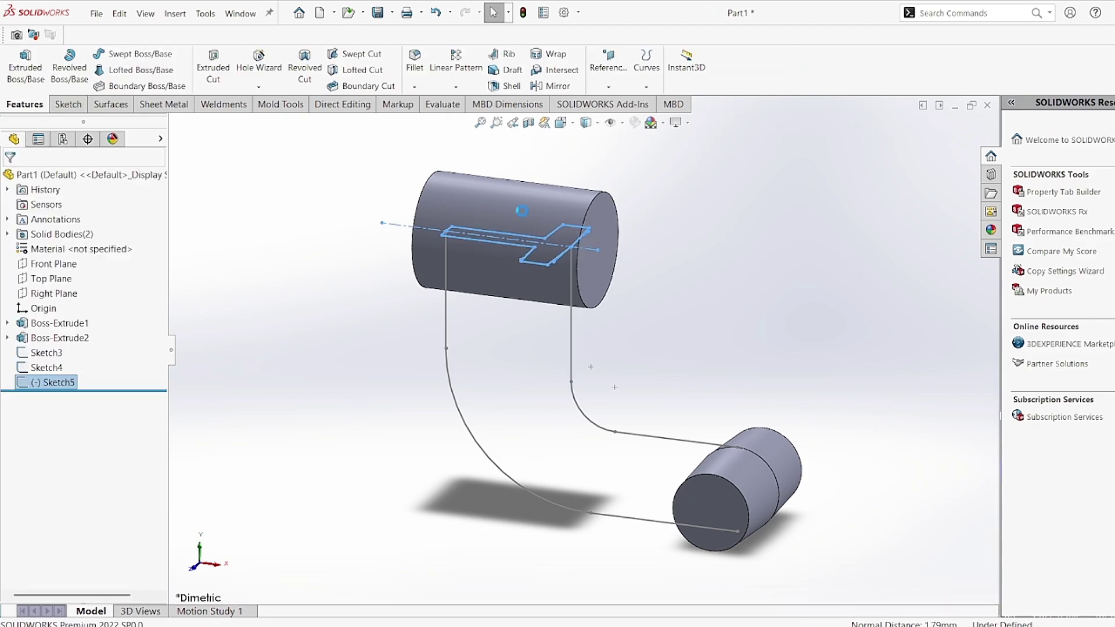
- Sweep the T-shaped profile along the inner curve (Sketch3) as path, with the outer curve (Sketch4) as guide curve
click(140, 54)
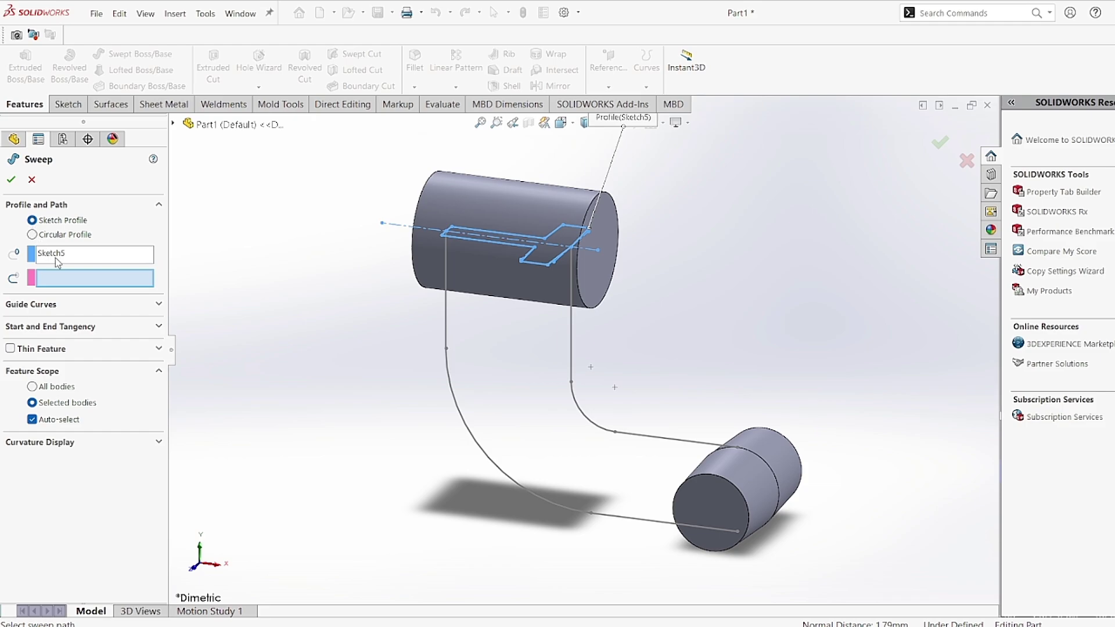
click(177, 125)
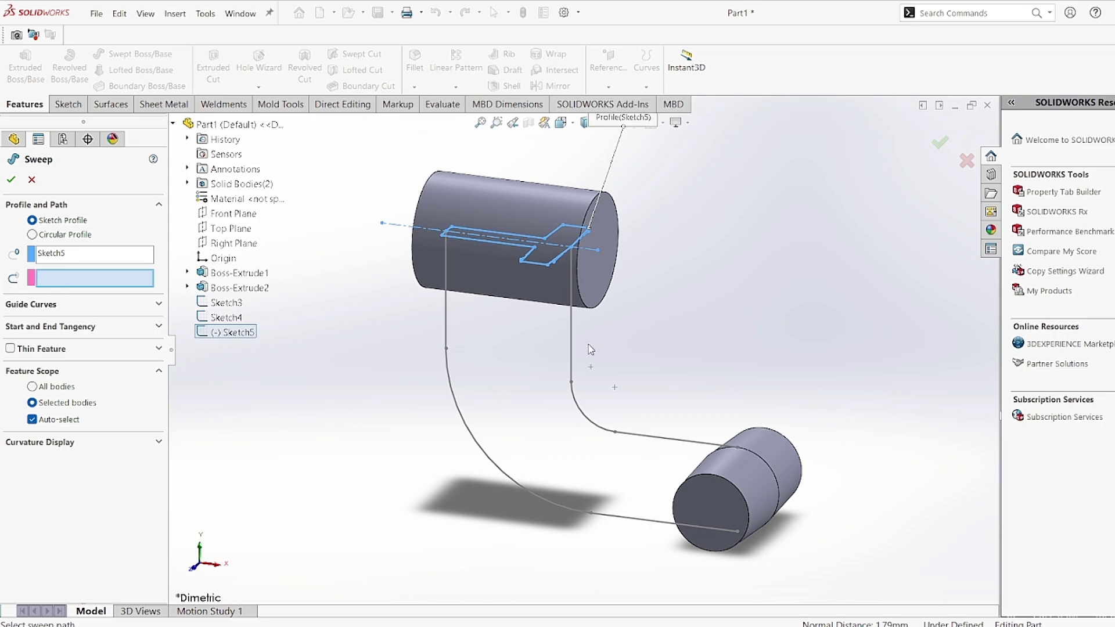
click(572, 349)
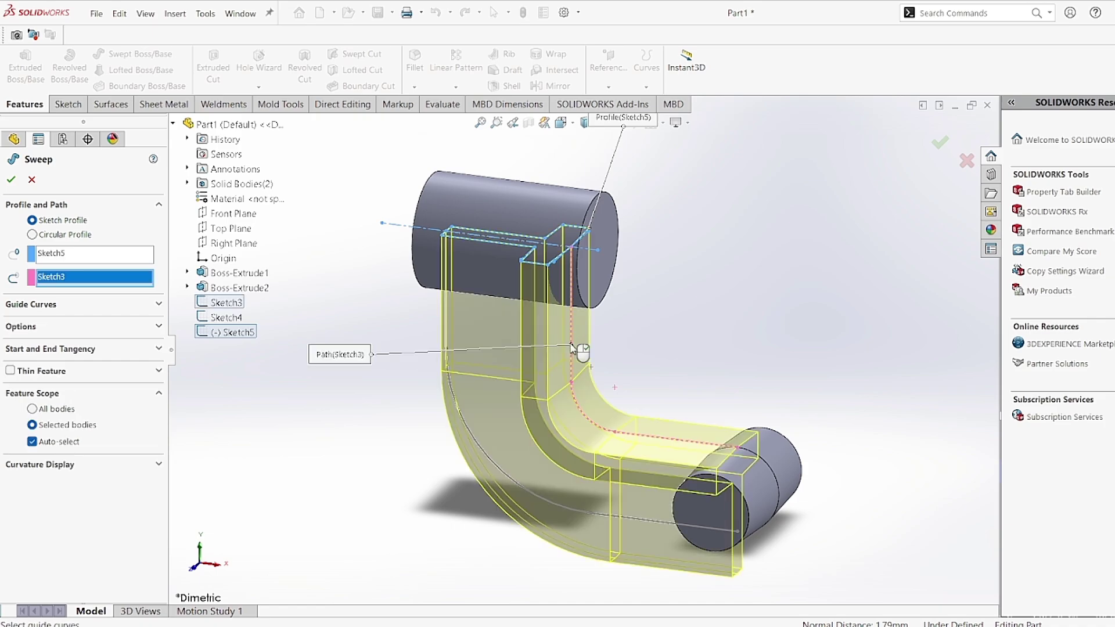
middle_drag(261, 443, 428, 315)
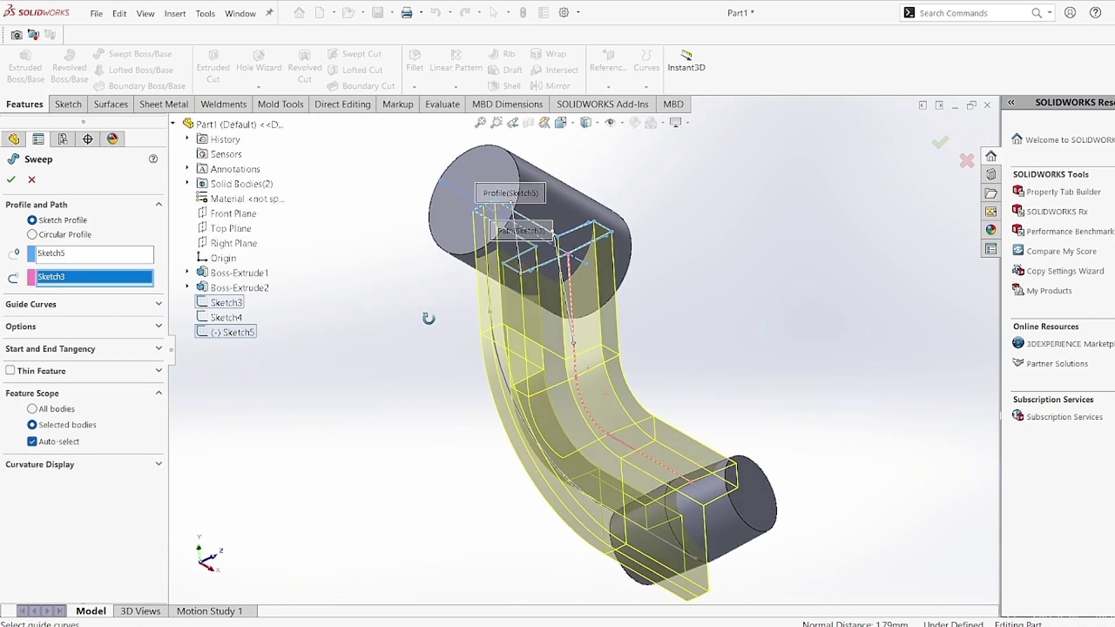
click(71, 304)
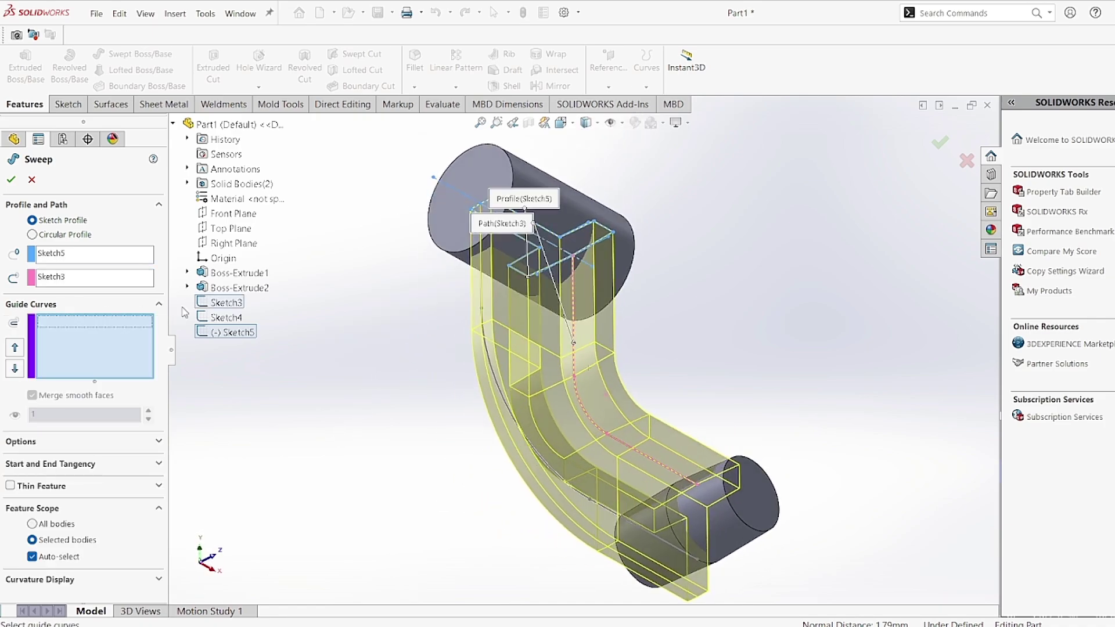
click(224, 321)
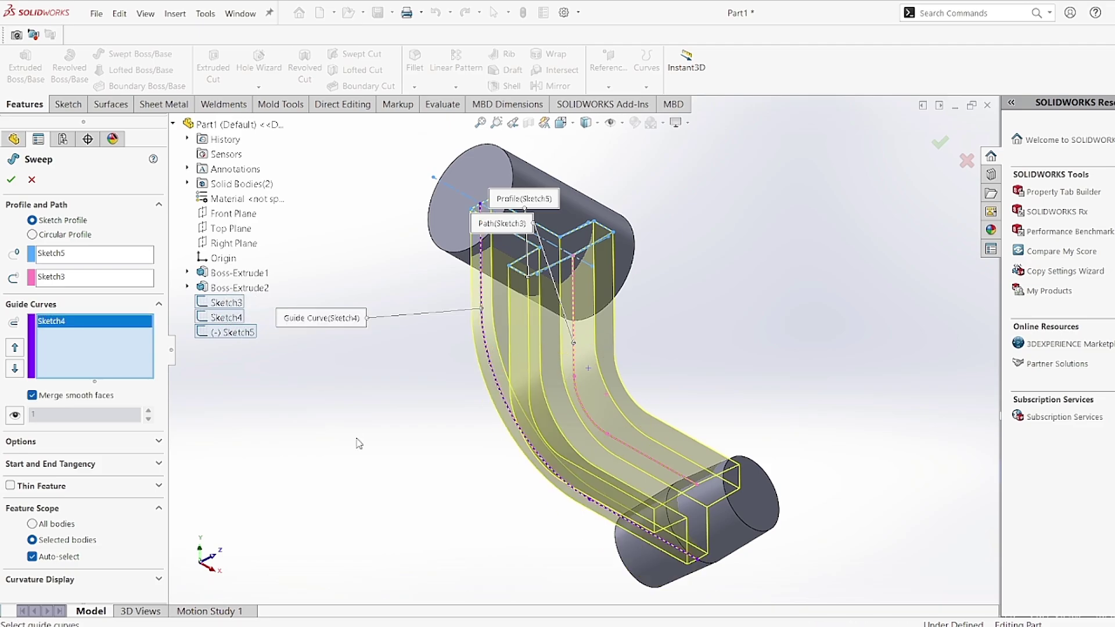
middle_drag(289, 443, 662, 393)
click(11, 179)
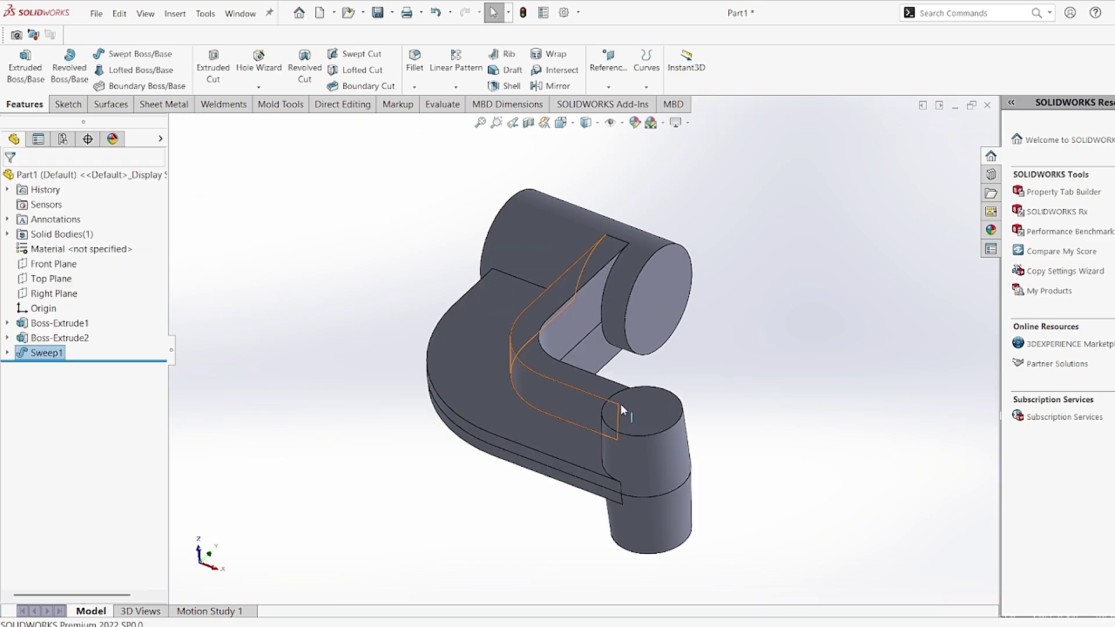
mouse_move(620, 403)
middle_down()
mouse_move(801, 418)
mouse_move(624, 486)
mouse_move(438, 306)
mouse_move(430, 455)
mouse_move(561, 498)
mouse_move(524, 388)
mouse_move(568, 361)
mouse_move(540, 180)
mouse_move(496, 180)
middle_up()
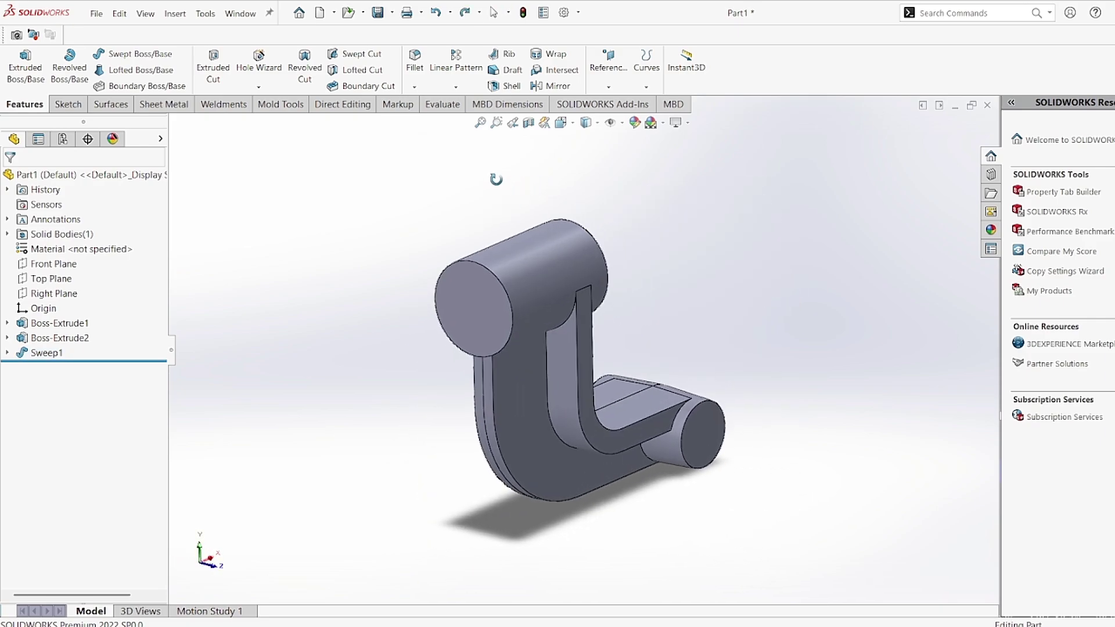
key(Escape)
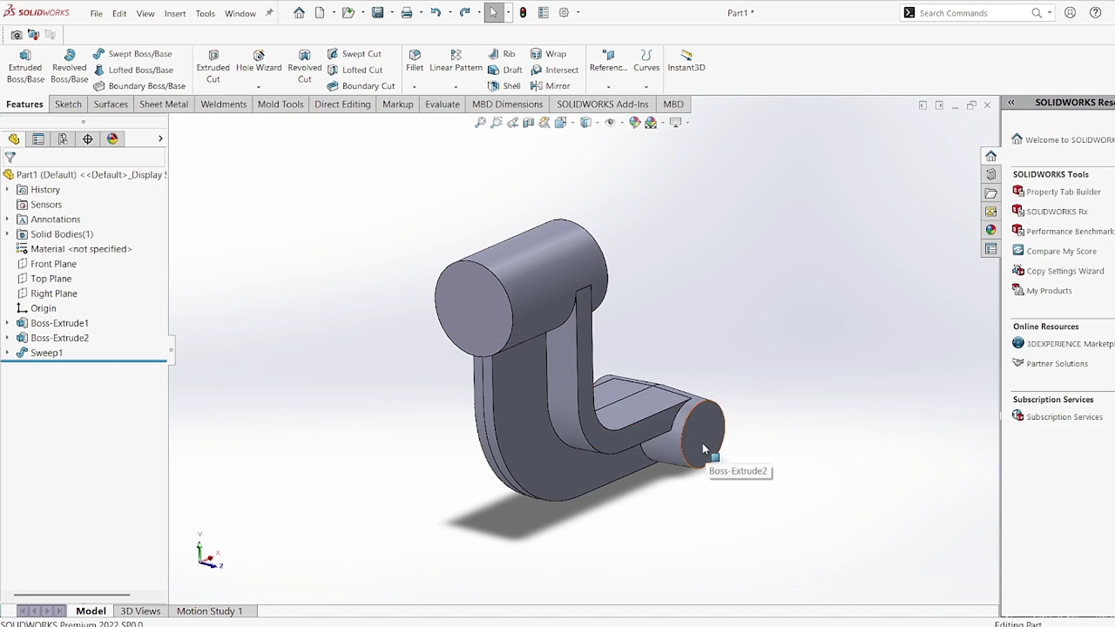
- Add an ISO Ø25.0 dowel hole, Through All, at the center of the upper cylinder's end face with the Hole Wizard
click(259, 61)
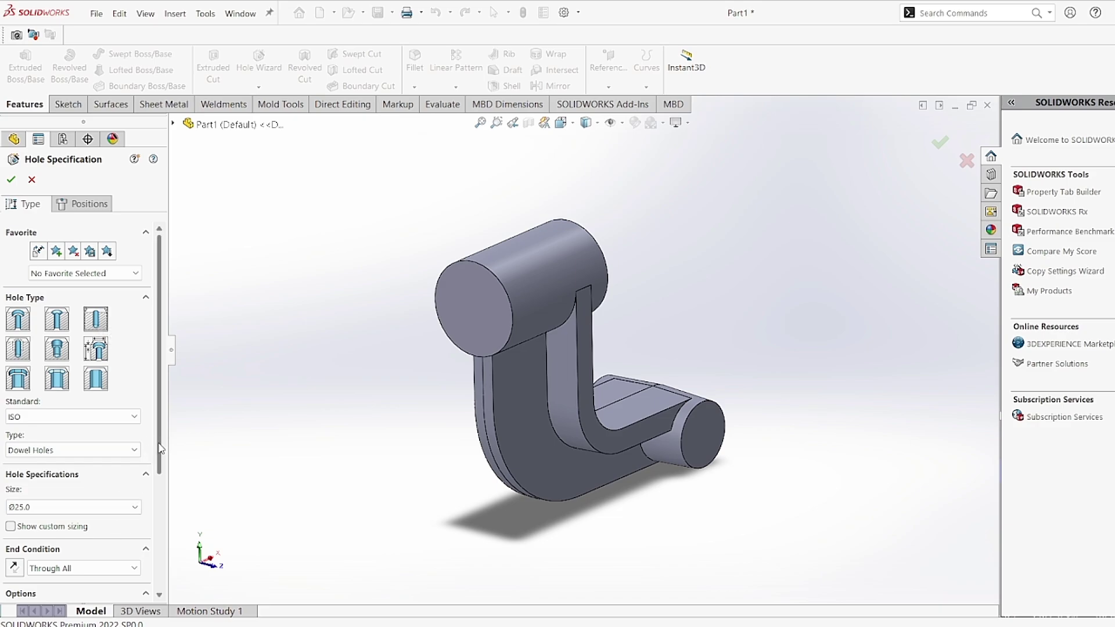
scroll(161, 471, down, 3)
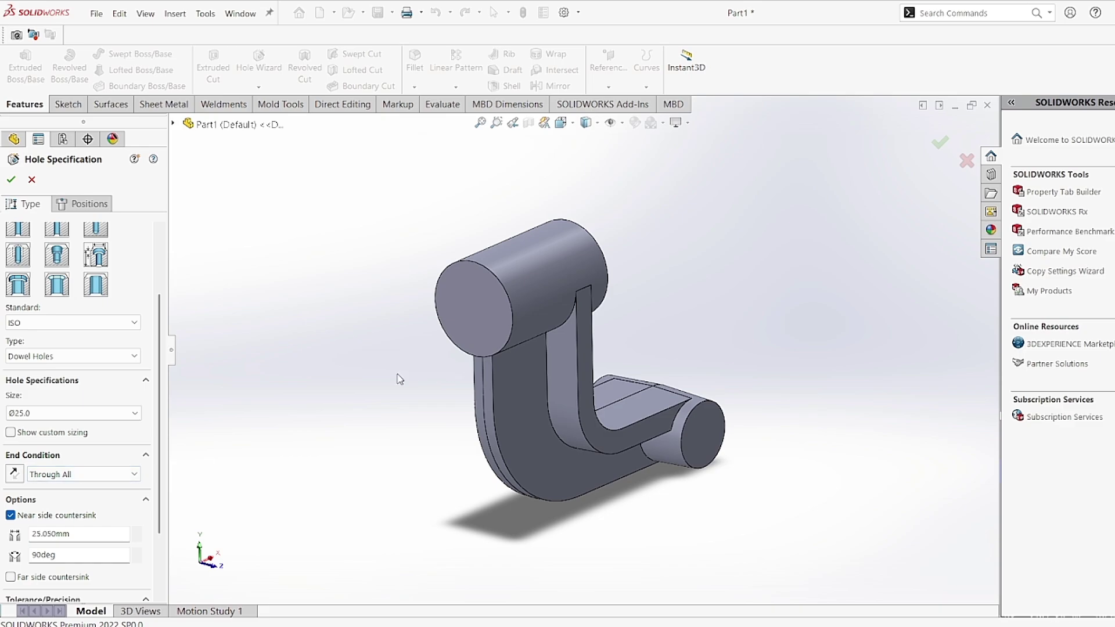
middle_drag(398, 378, 416, 378)
click(90, 204)
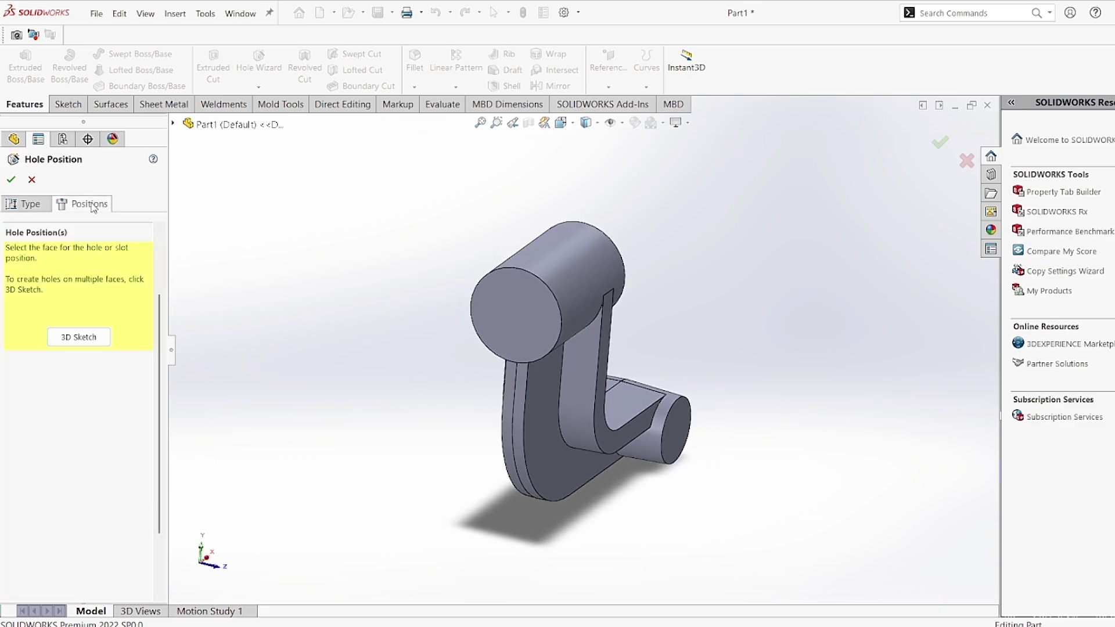
click(79, 337)
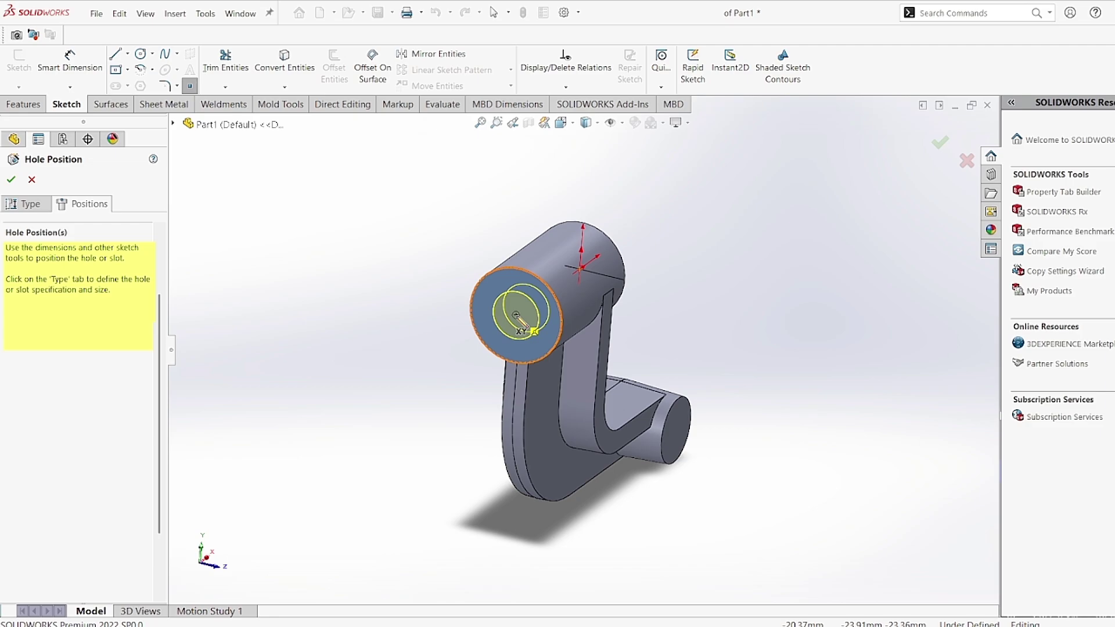
click(516, 315)
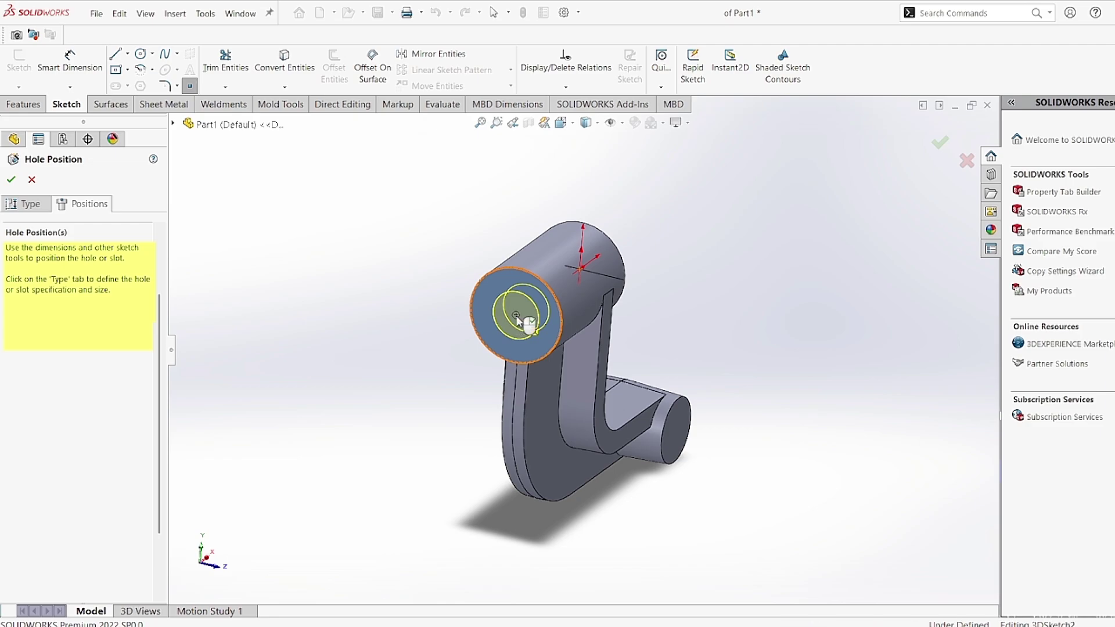
click(12, 180)
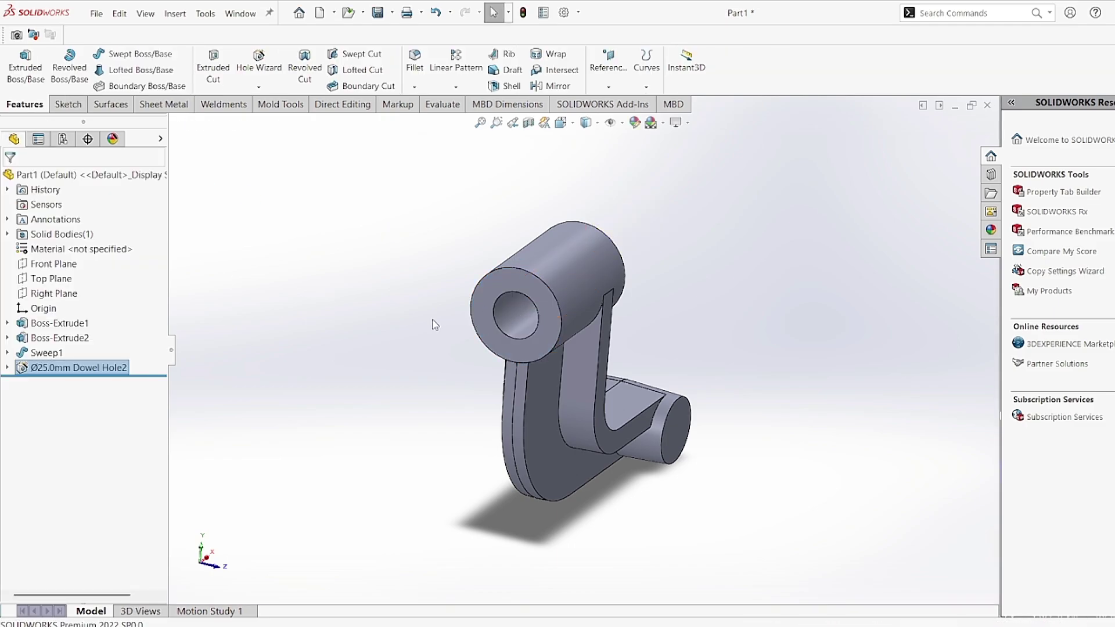
- Add an ISO Ø16.0 dowel hole, Through All, at the center of the lower cylinder's end face with the Hole Wizard
middle_drag(362, 315, 283, 332)
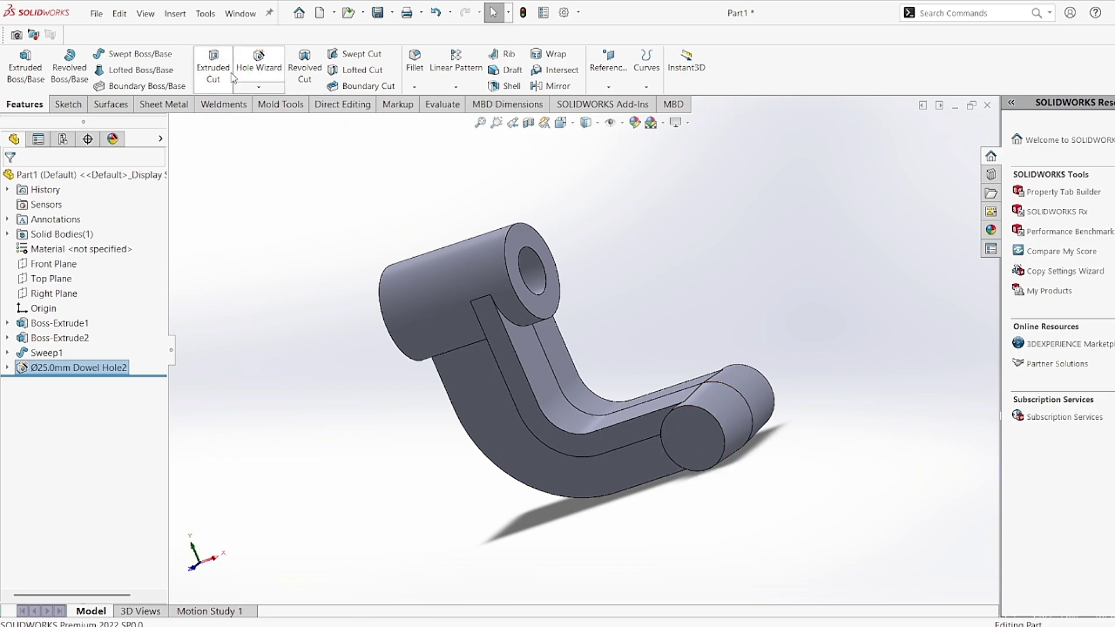
click(250, 60)
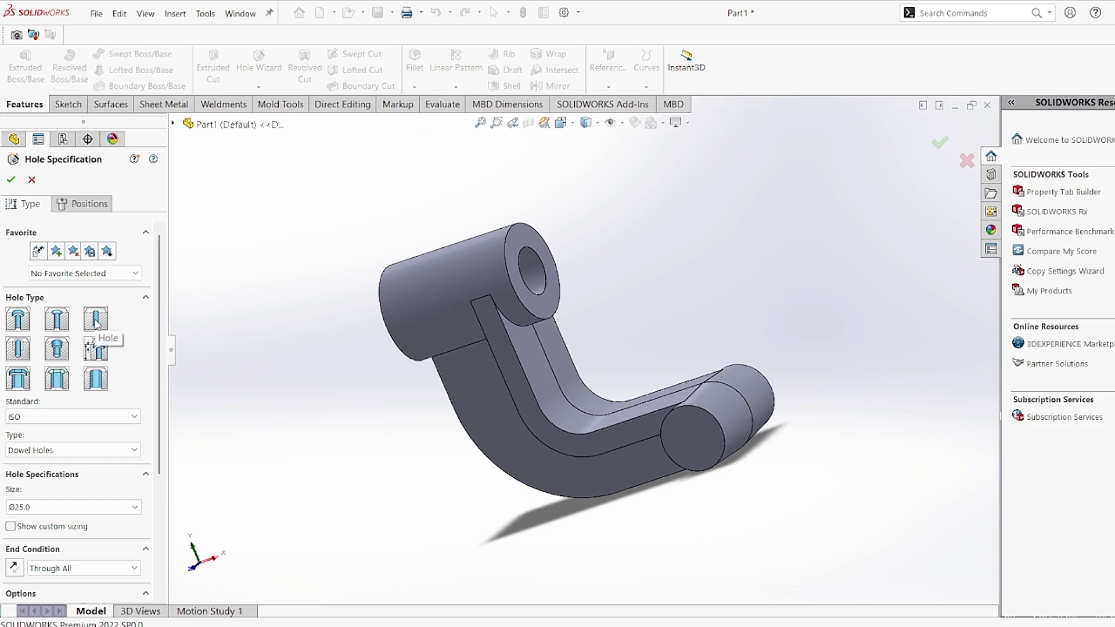
click(72, 506)
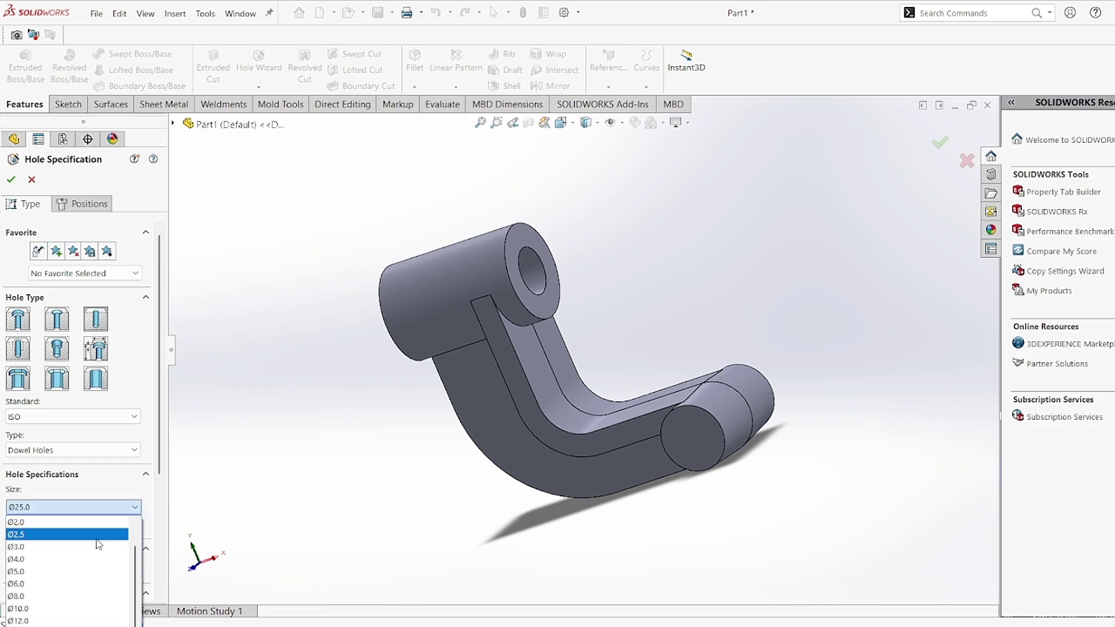
click(68, 620)
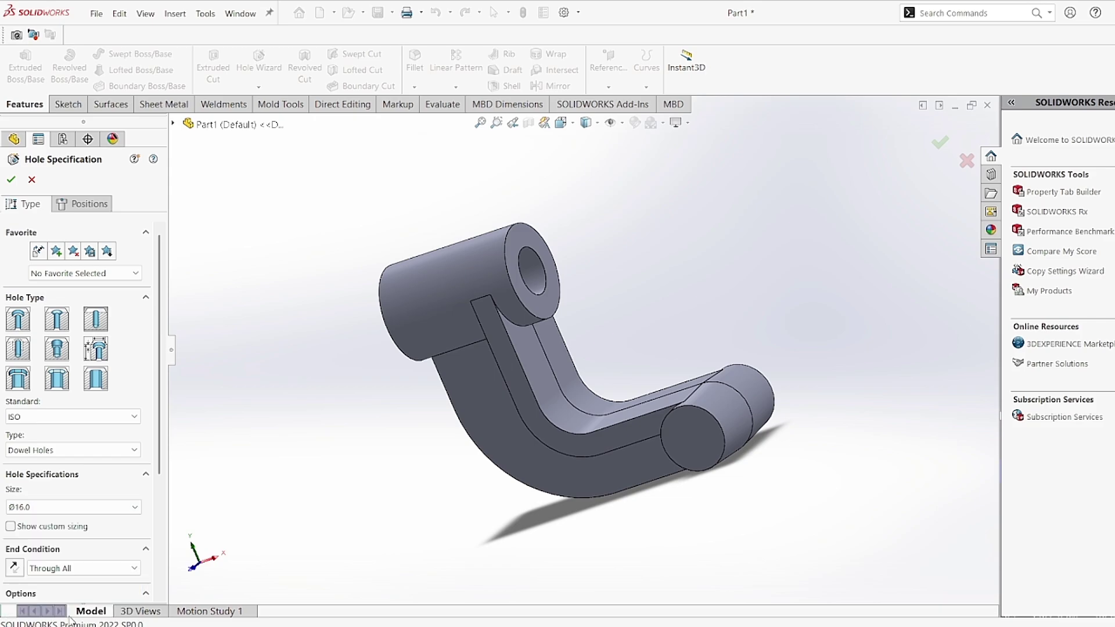
scroll(67, 540, down, 2)
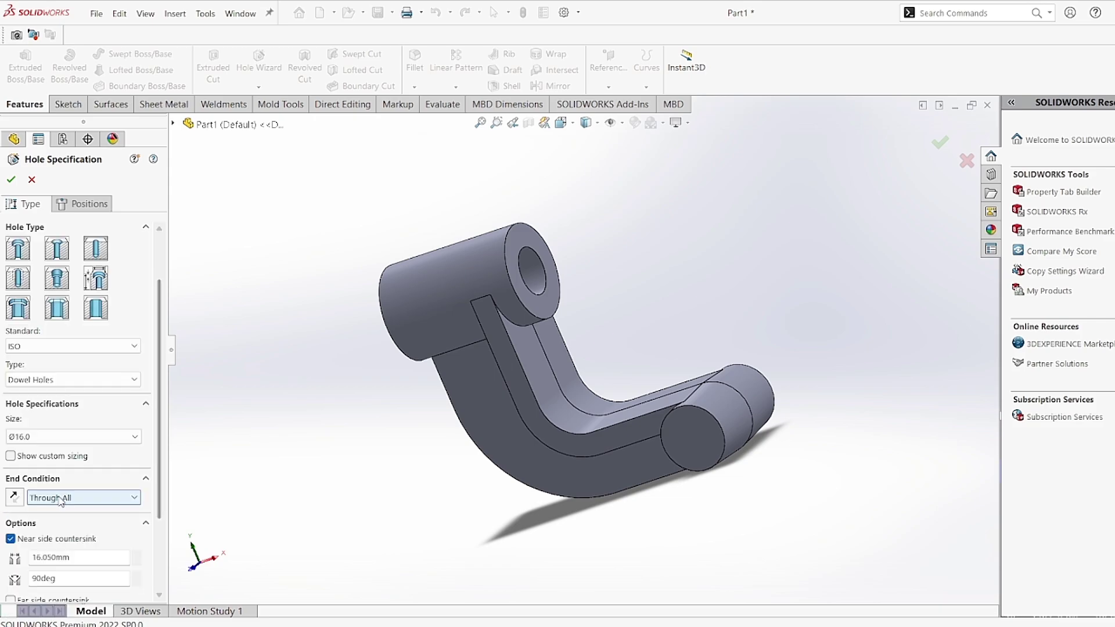
click(99, 206)
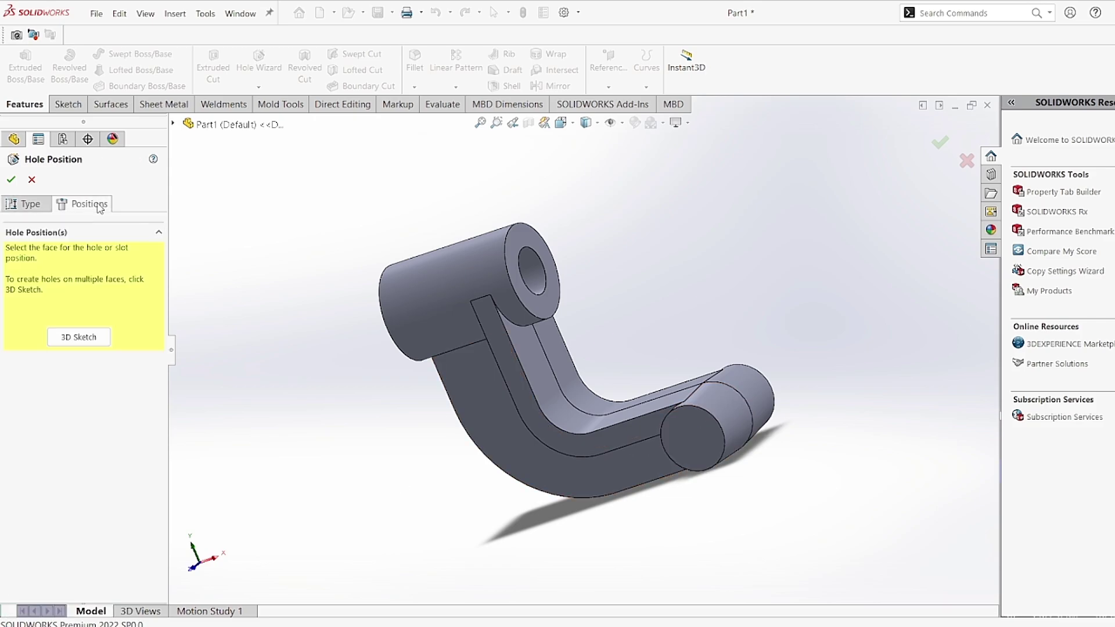
click(81, 342)
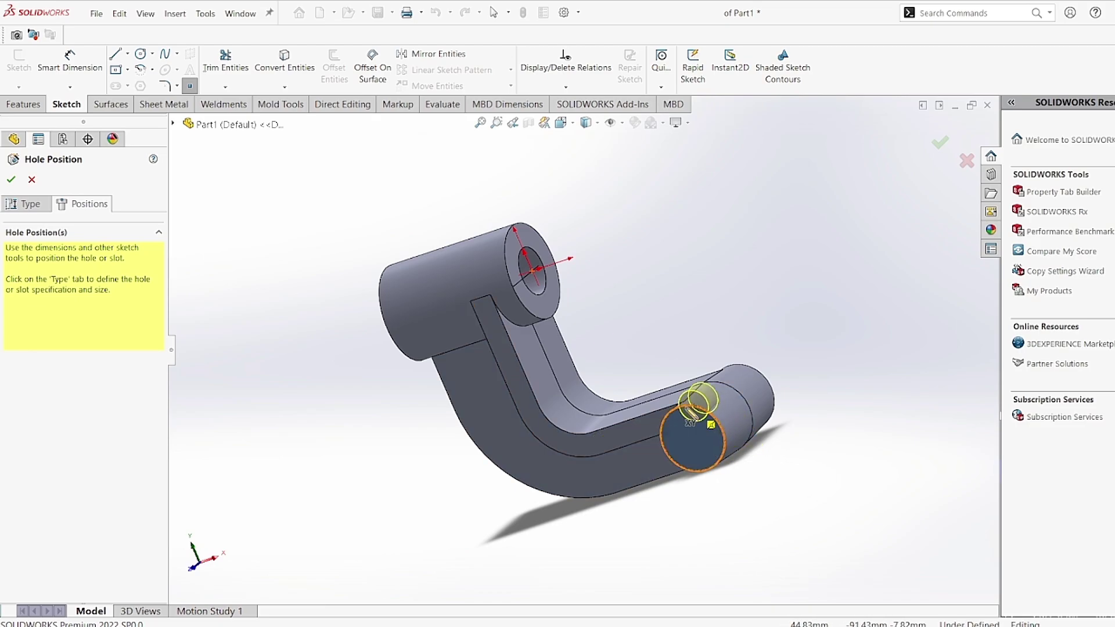
click(694, 438)
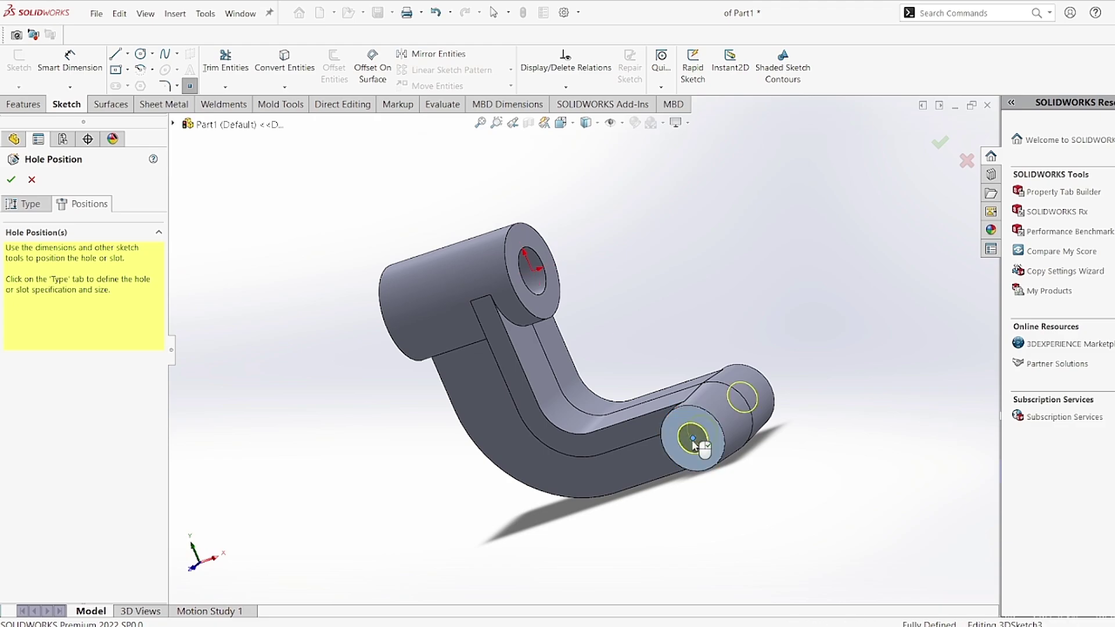
click(11, 179)
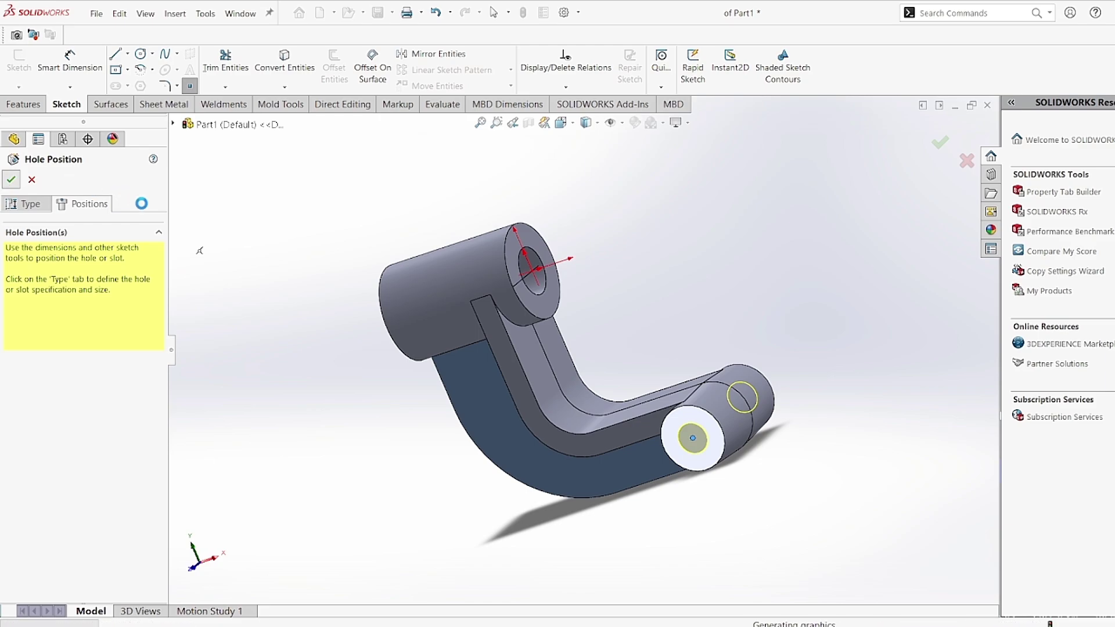